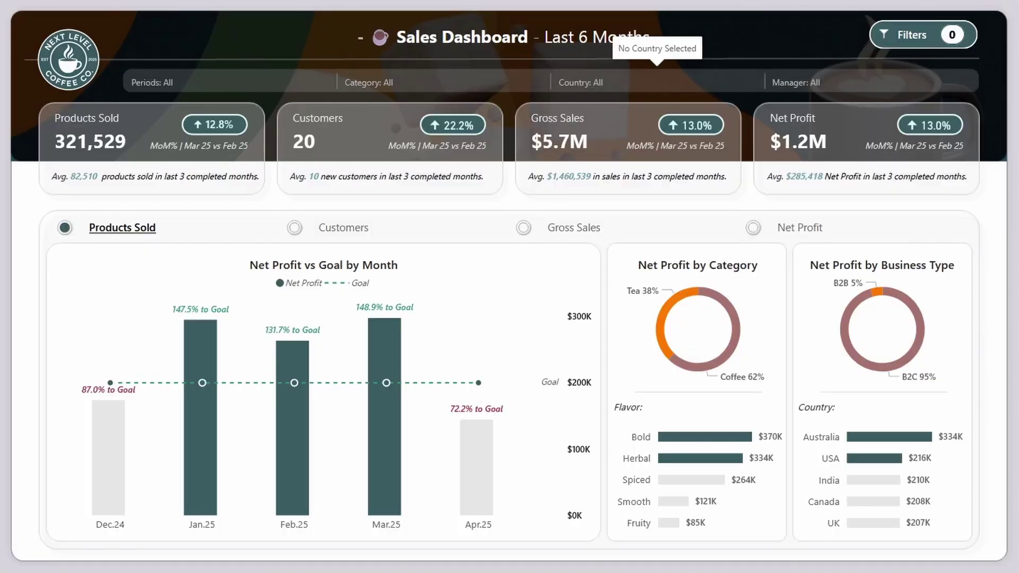
In the slicer pane, filter to Coffee and United States, Canada (one manager excluded) and India
click(915, 35)
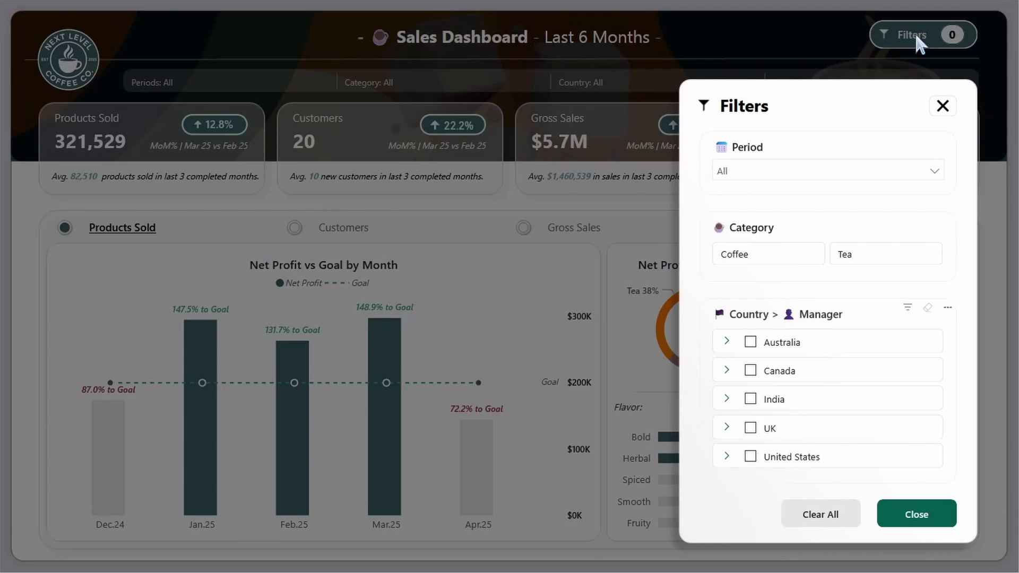
click(744, 255)
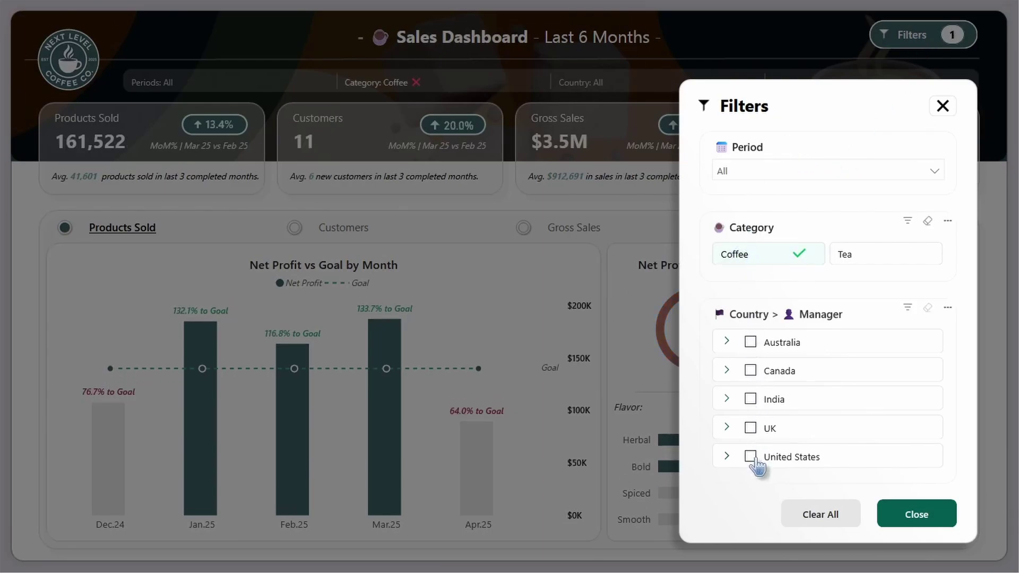
click(750, 457)
click(750, 371)
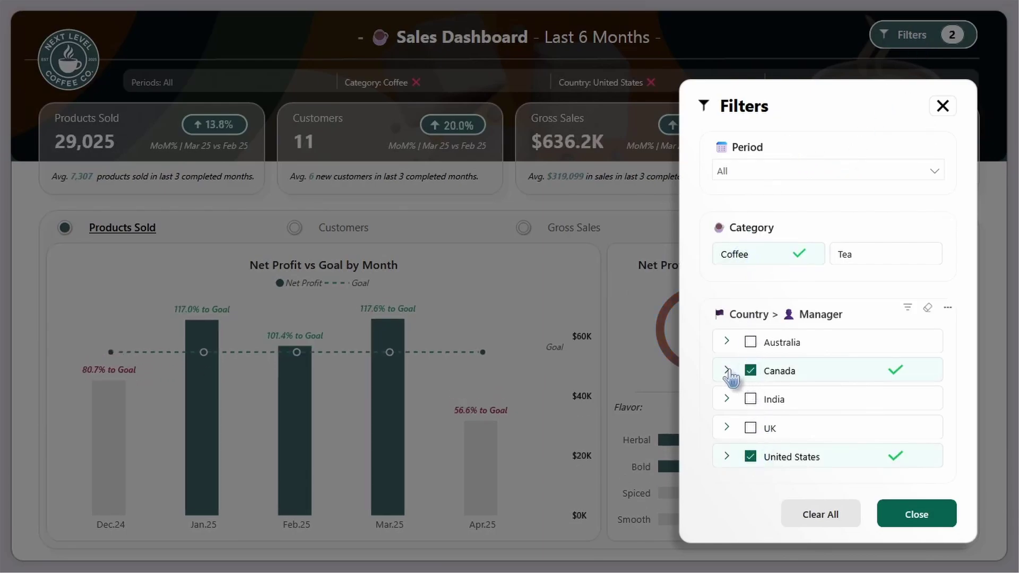
click(728, 371)
click(758, 398)
click(726, 371)
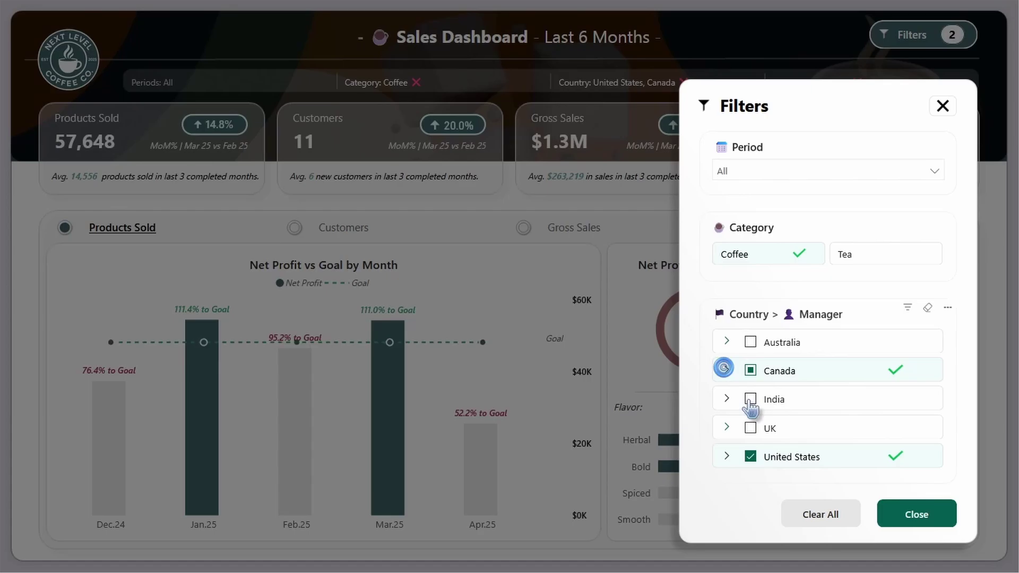
click(750, 399)
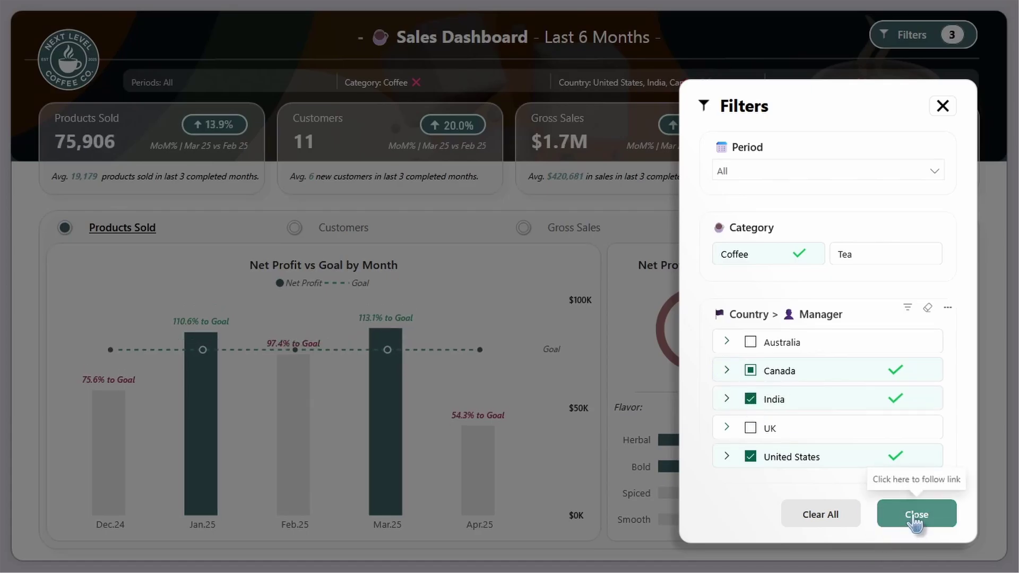
click(913, 515)
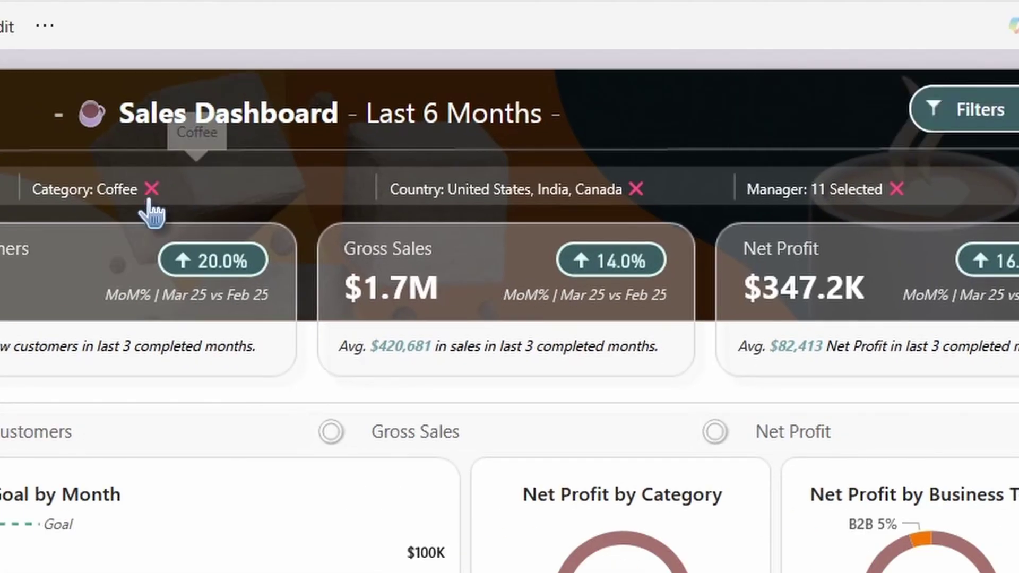
Clear the Category, Country and Manager filters, then briefly review the Data pane measures
click(152, 191)
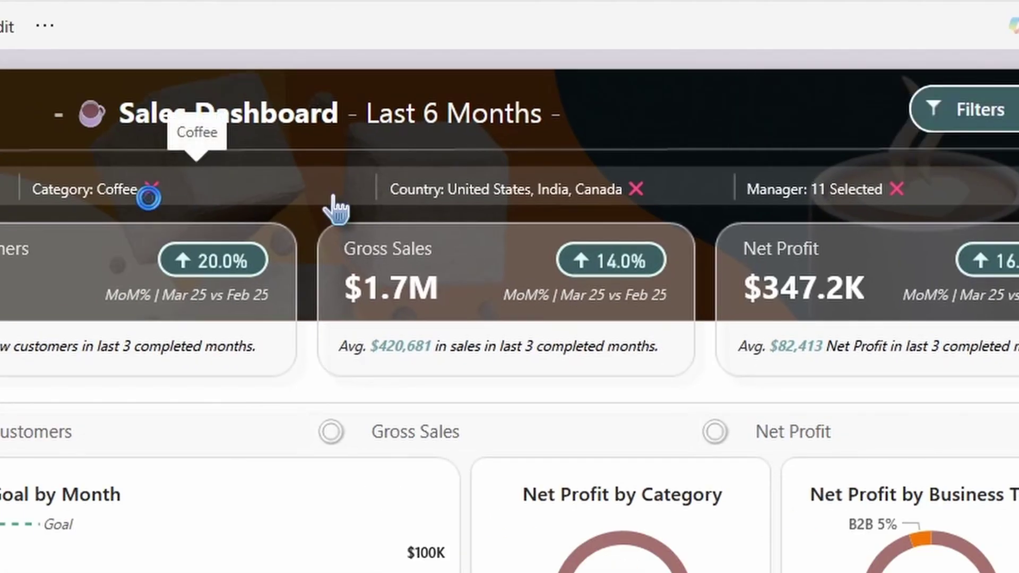
click(636, 190)
click(898, 190)
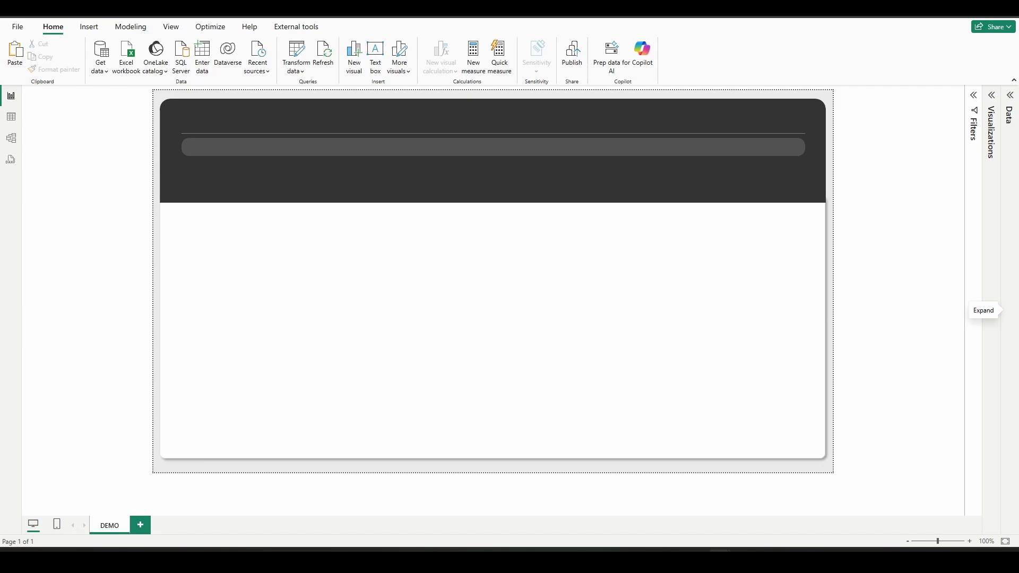
click(1011, 100)
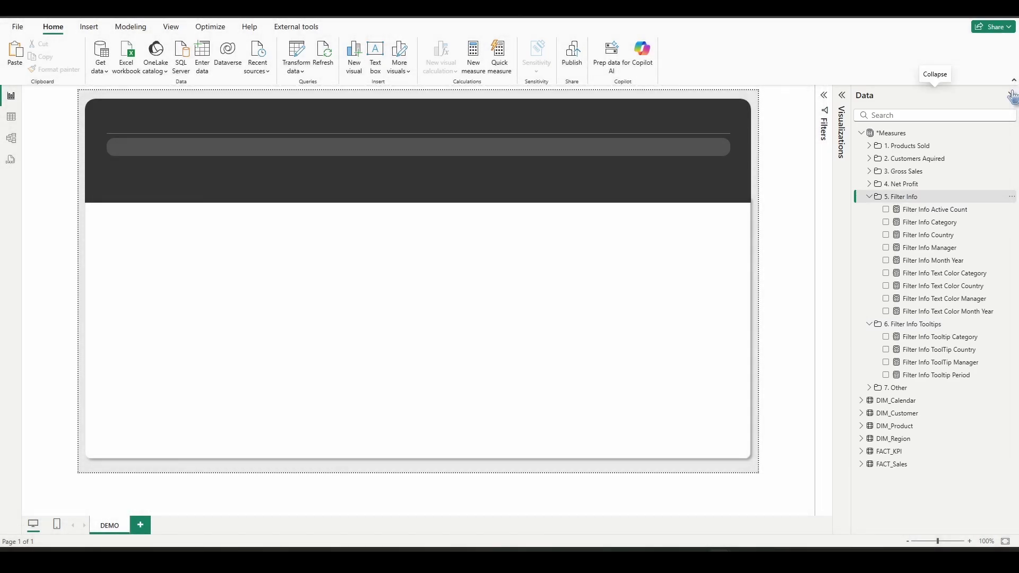
click(1012, 98)
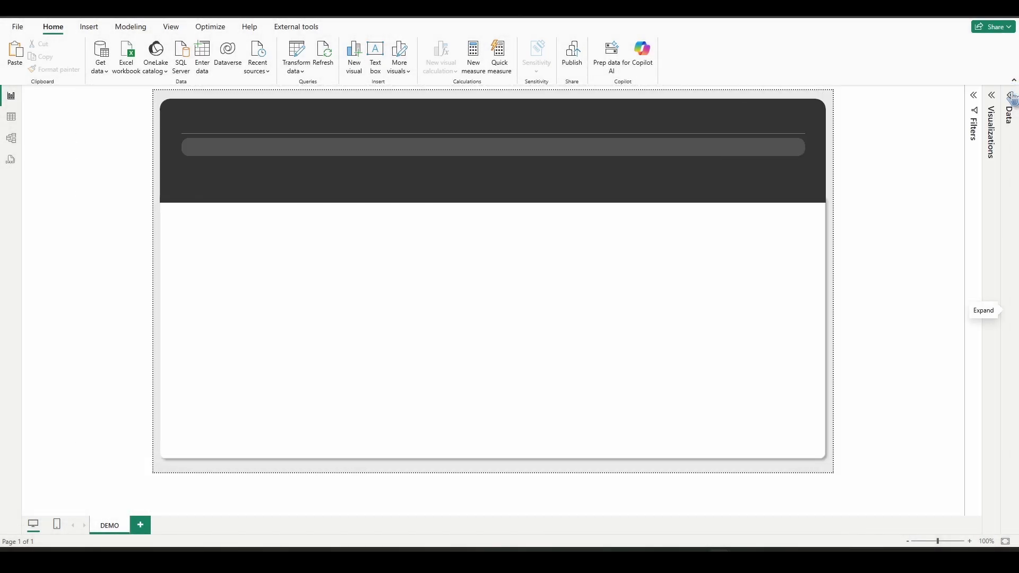
Insert a blank button and drag it to the centre of the dark header
click(94, 32)
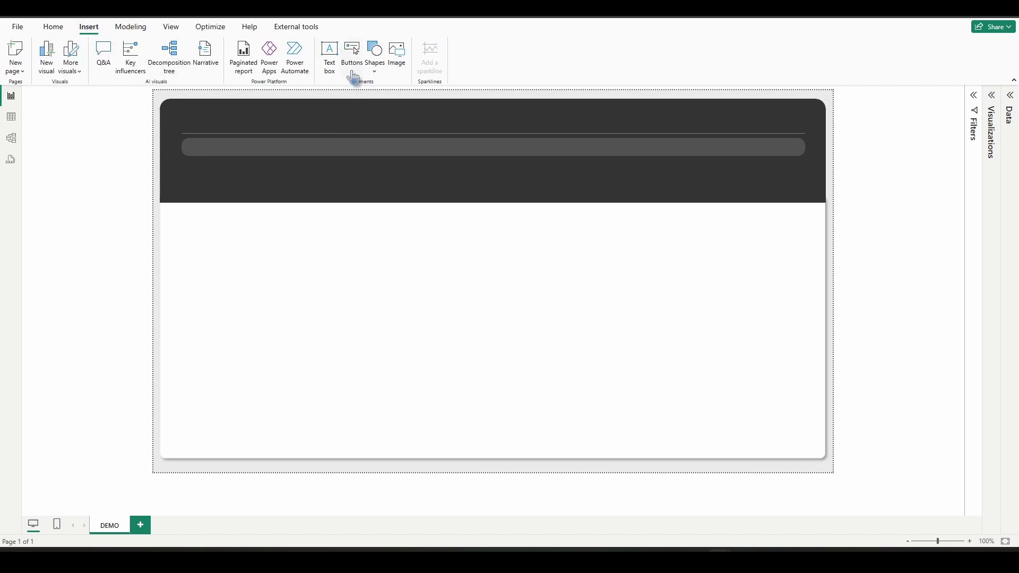
click(351, 71)
click(376, 224)
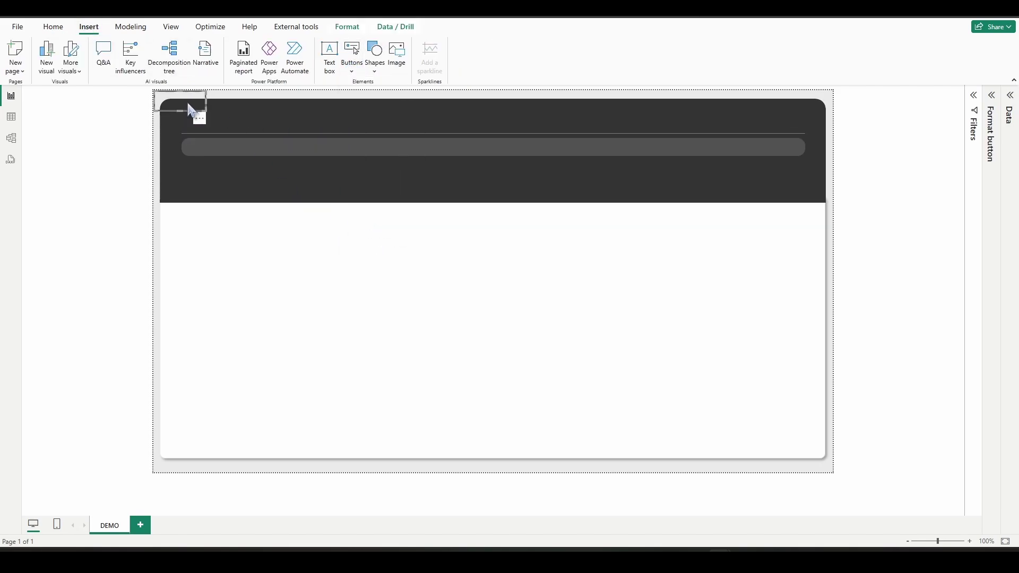
drag(198, 112, 499, 187)
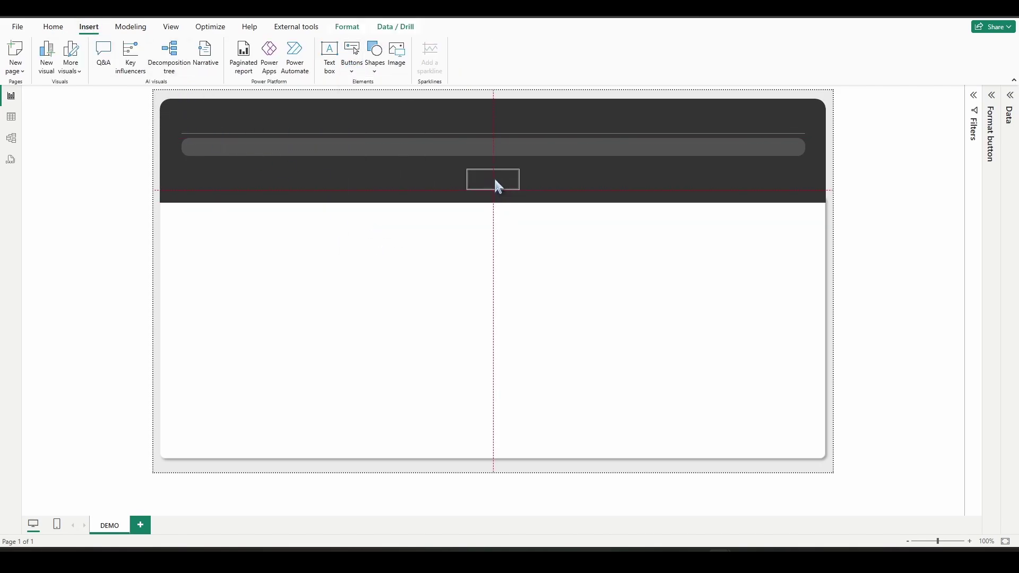
Set the button's size to 40 high by 135 wide
click(992, 96)
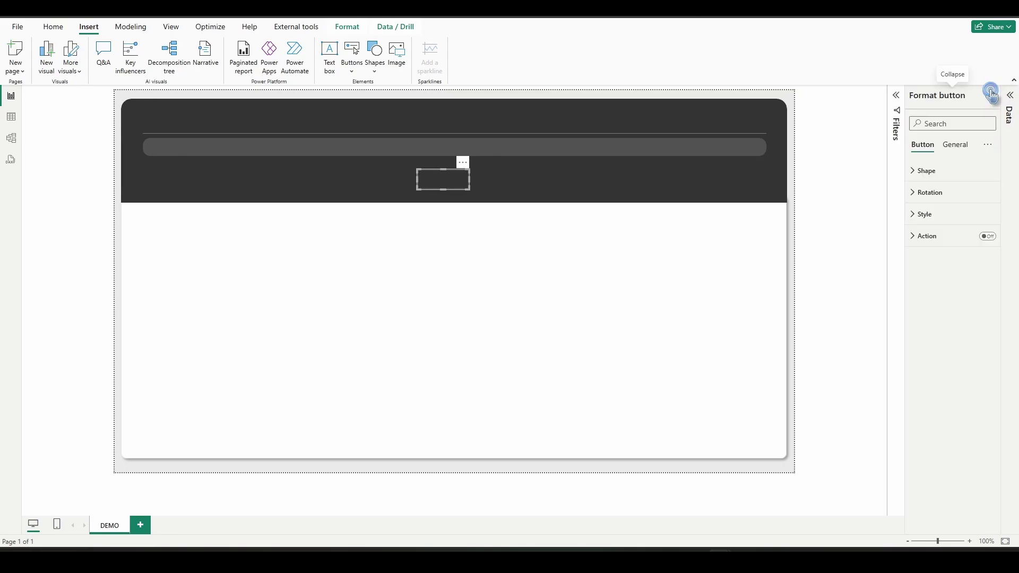
click(958, 151)
click(947, 173)
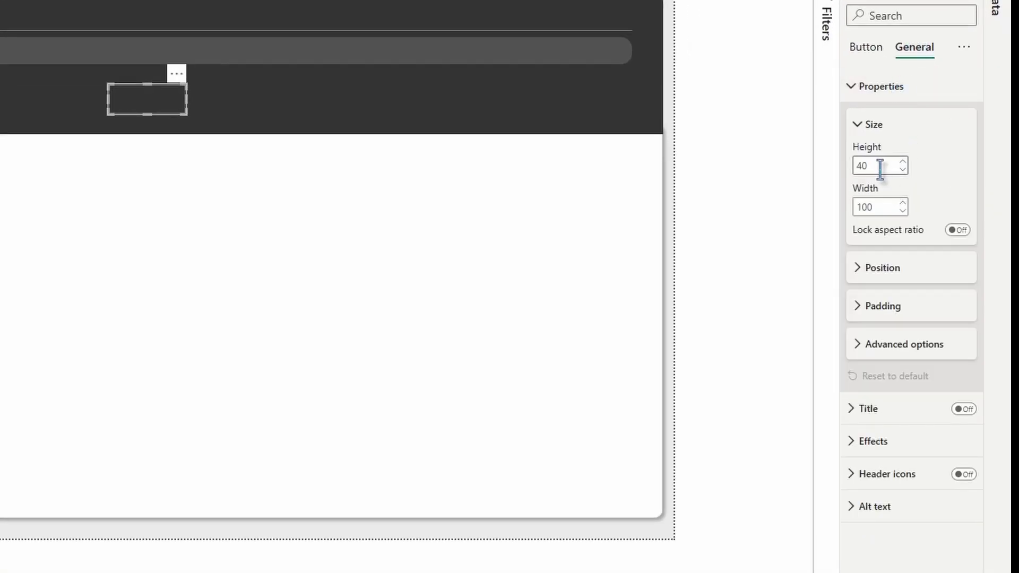
click(880, 166)
click(876, 207)
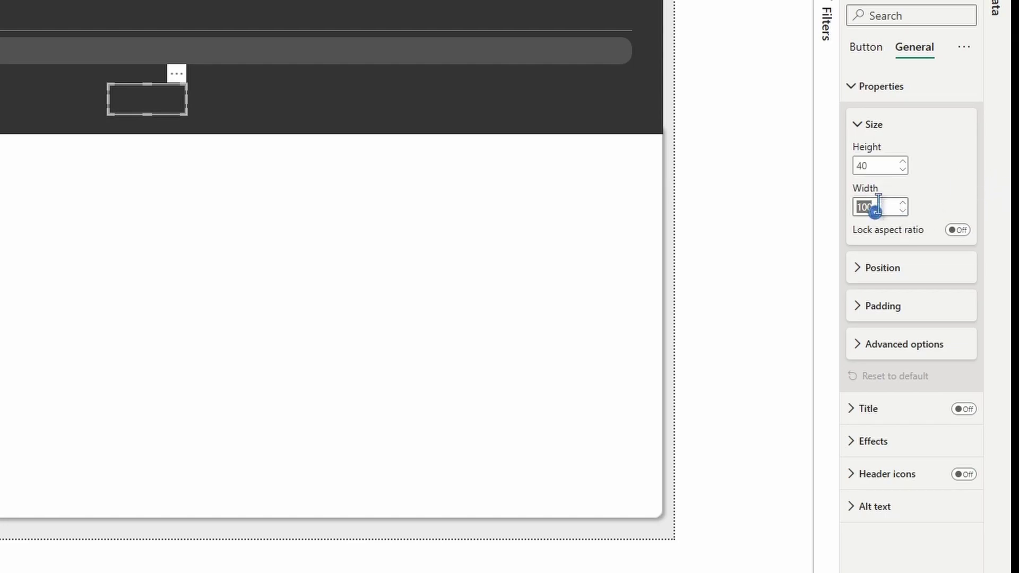
text(135)
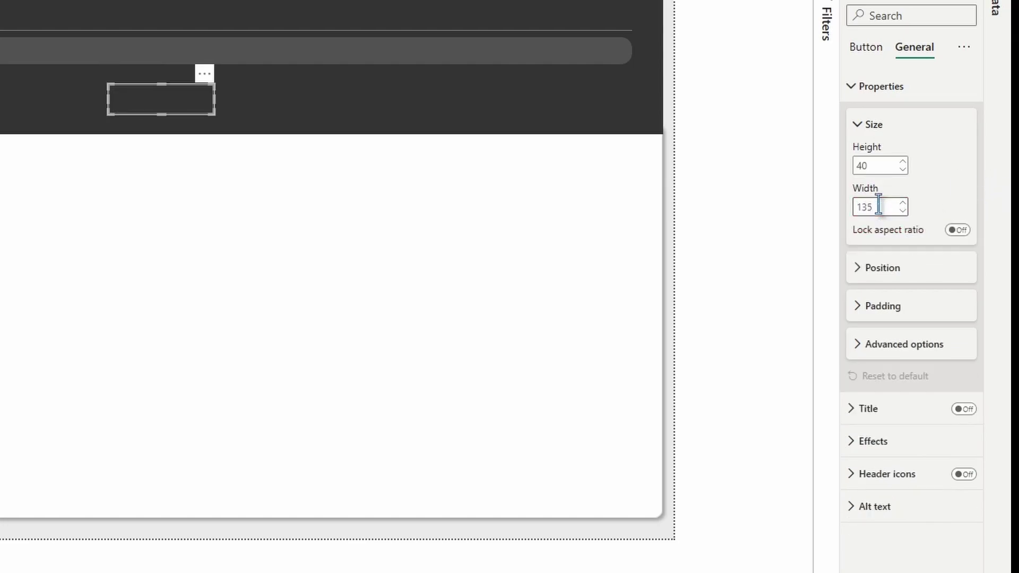
click(888, 308)
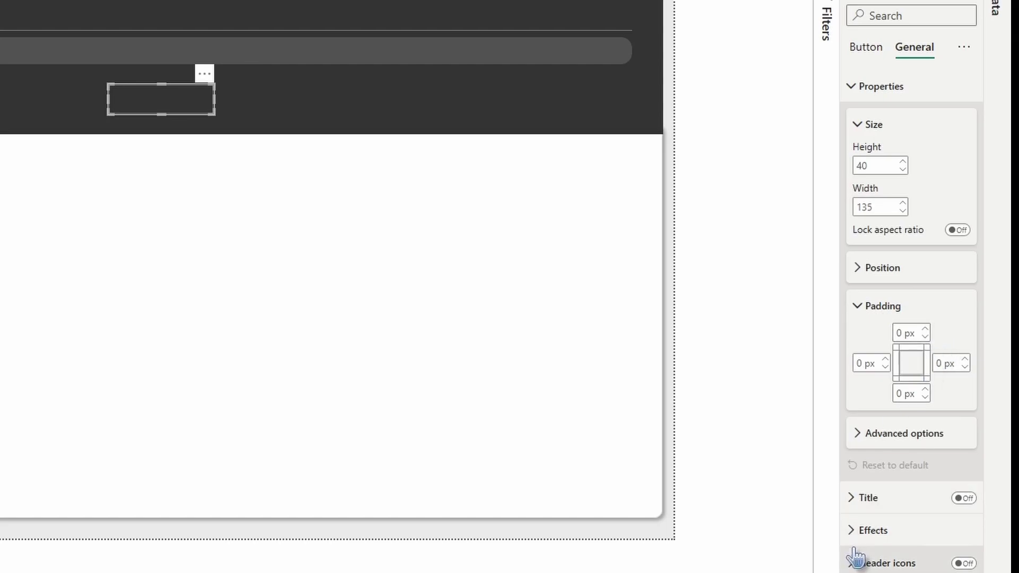
click(885, 531)
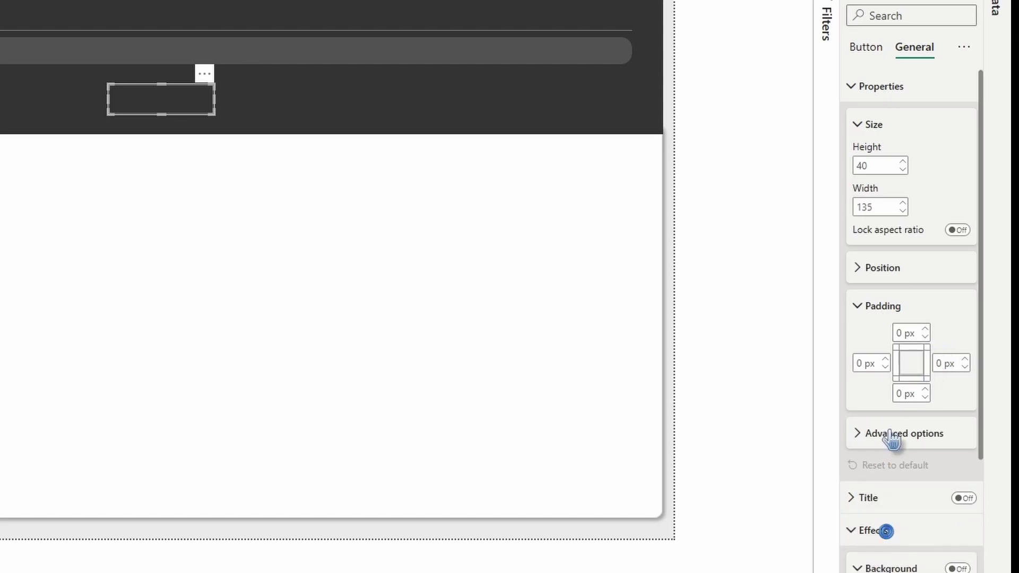
Change the button's shape to Pill
click(873, 48)
click(875, 90)
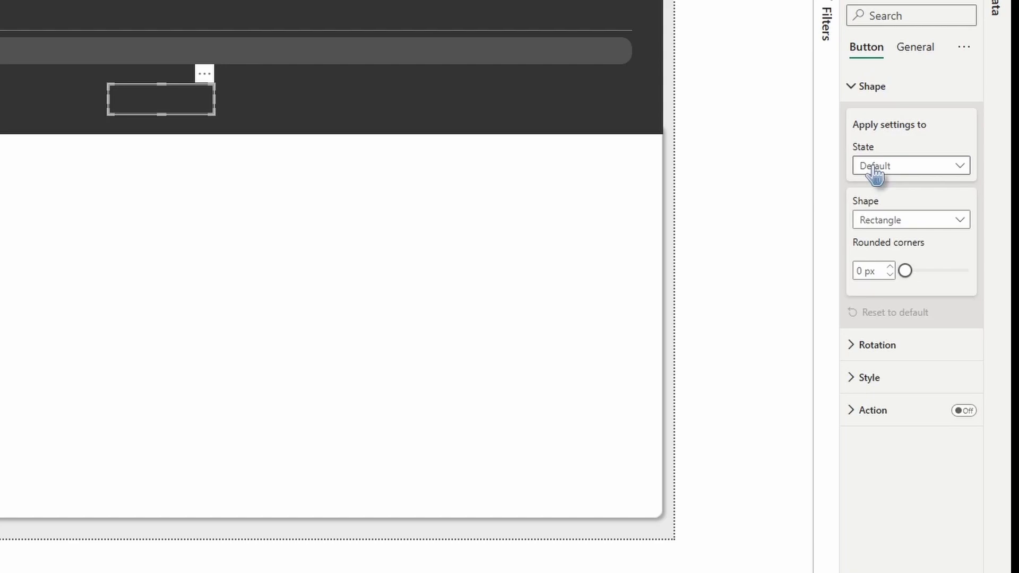
click(879, 226)
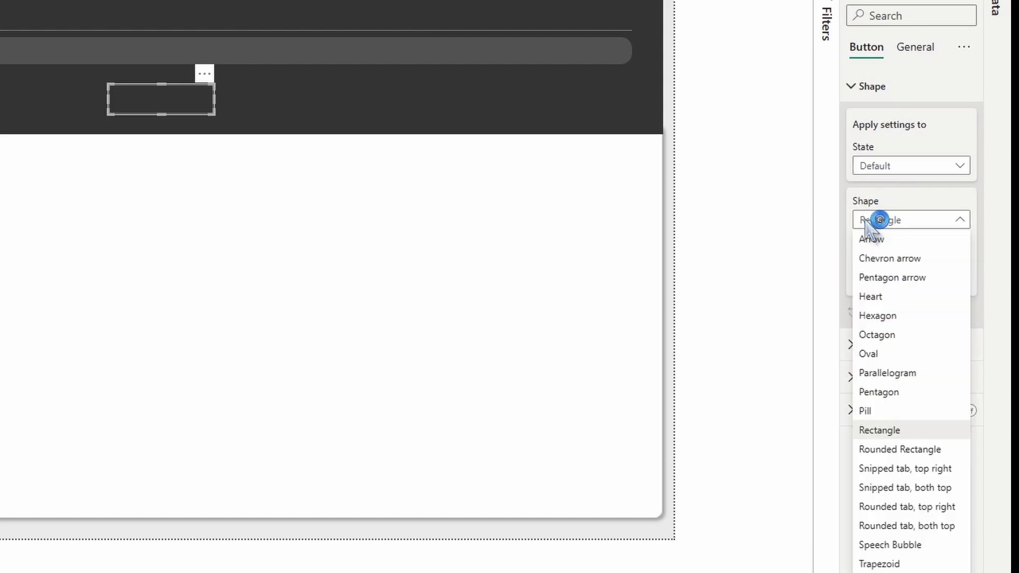
click(871, 412)
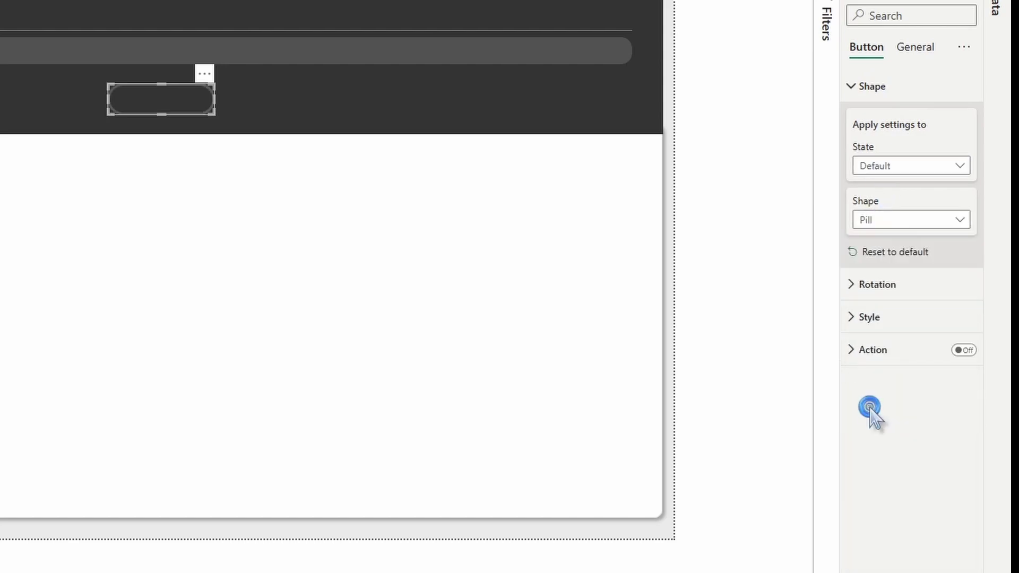
Turn on the label text 'Filters' in white Segoe UI Semibold, left-aligned
click(897, 318)
scroll(894, 409, down, 3)
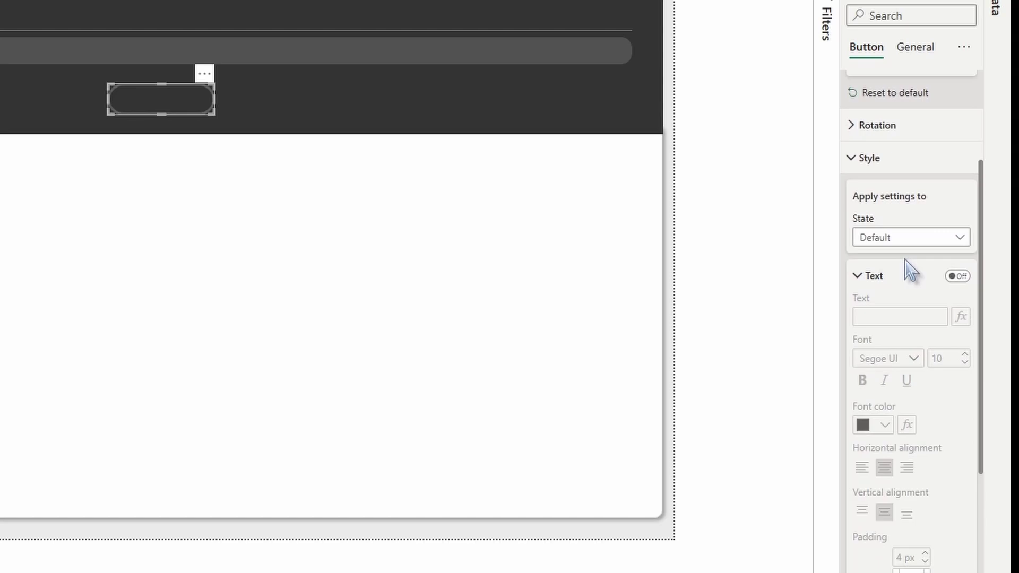
click(958, 277)
click(866, 317)
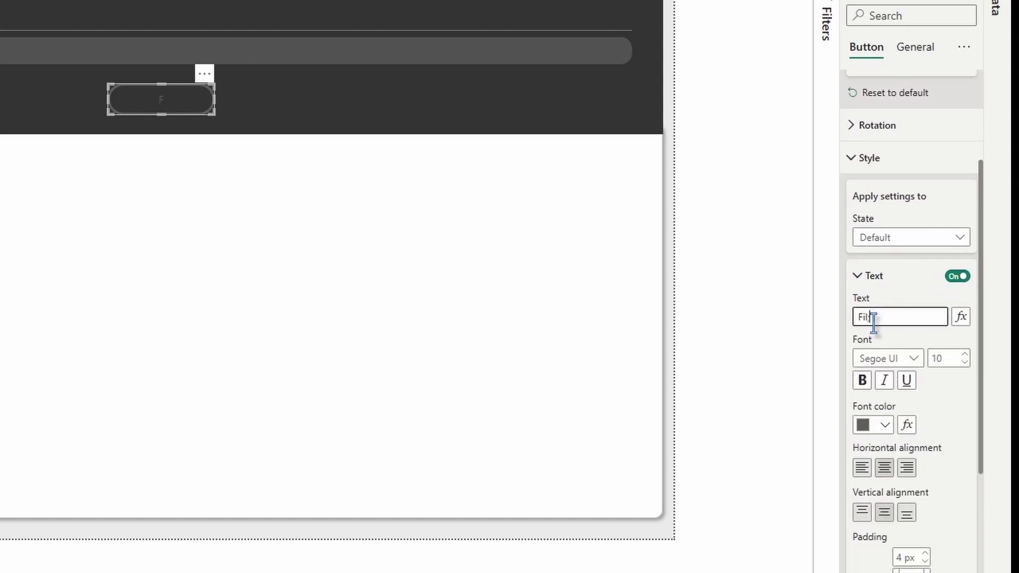
text(Filters)
click(889, 359)
click(901, 536)
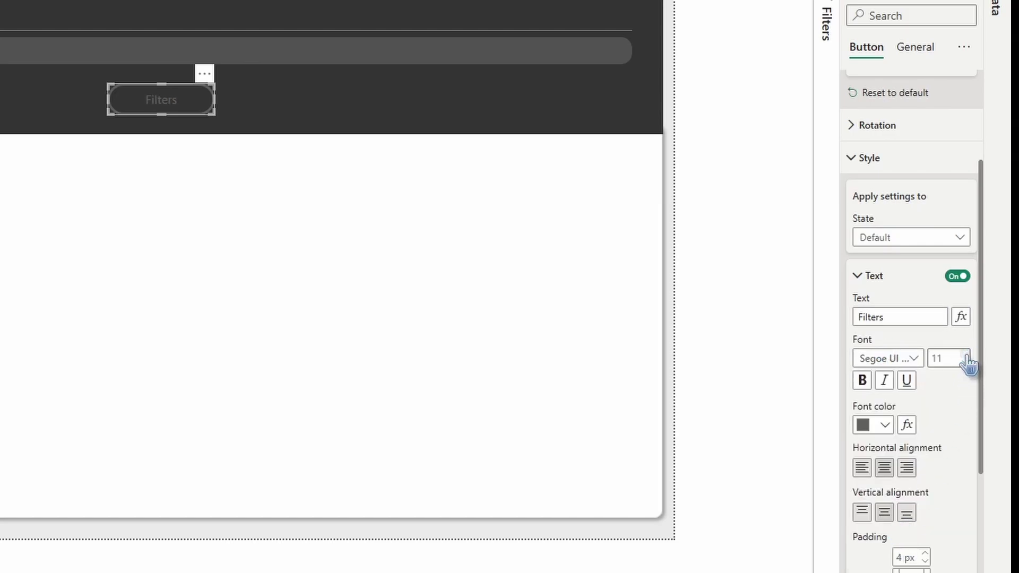
click(883, 425)
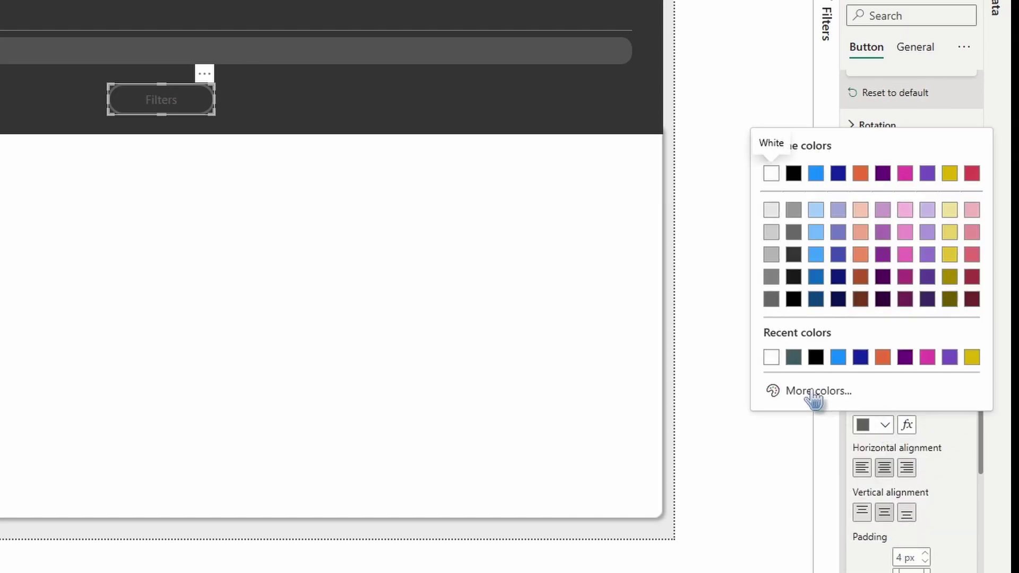
click(768, 358)
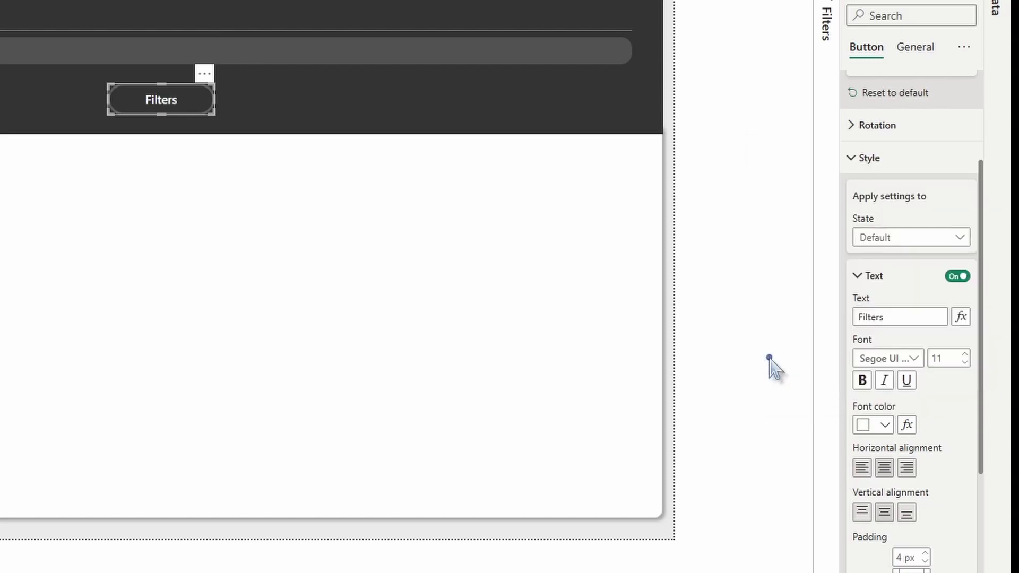
click(862, 470)
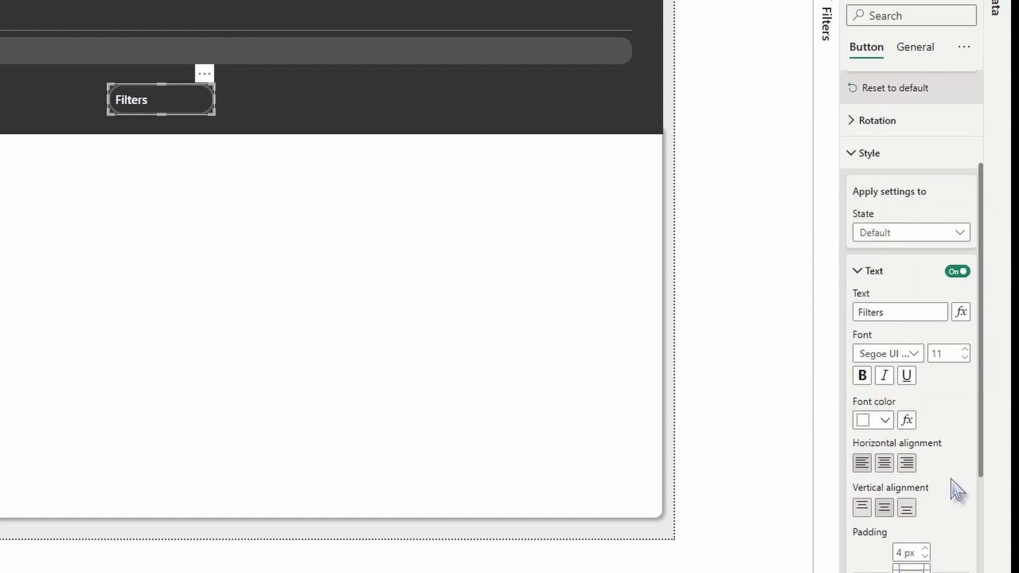
Set the label's top, right and bottom padding to 0
scroll(956, 489, down, 3)
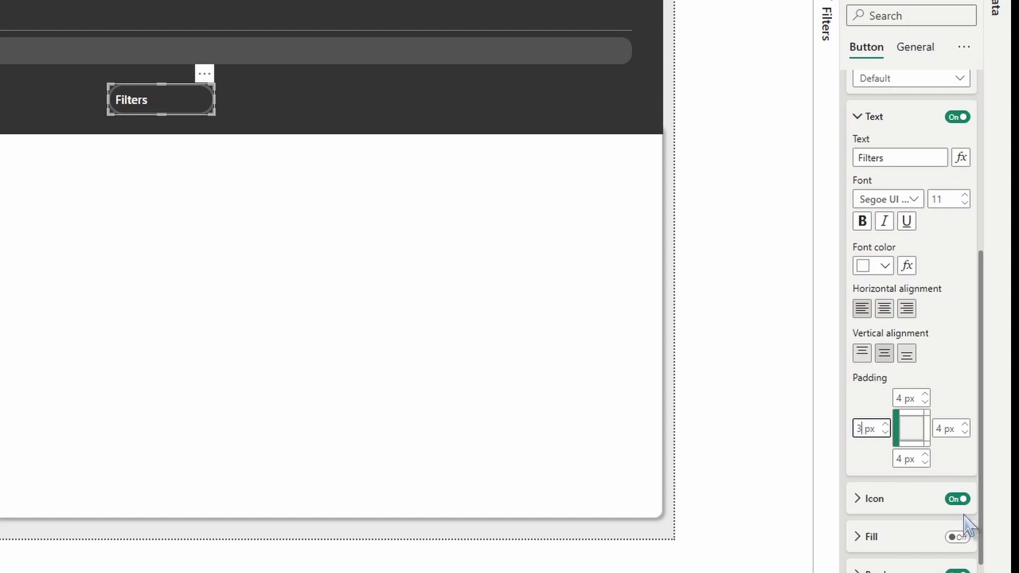
double_click(903, 398)
text(0)
double_click(940, 429)
text(0)
double_click(901, 459)
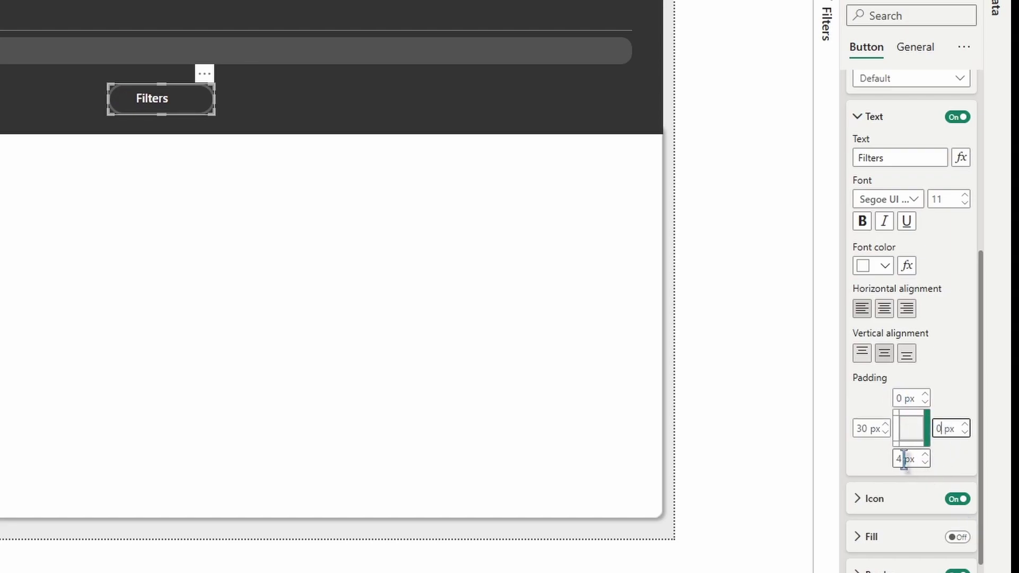
text(0)
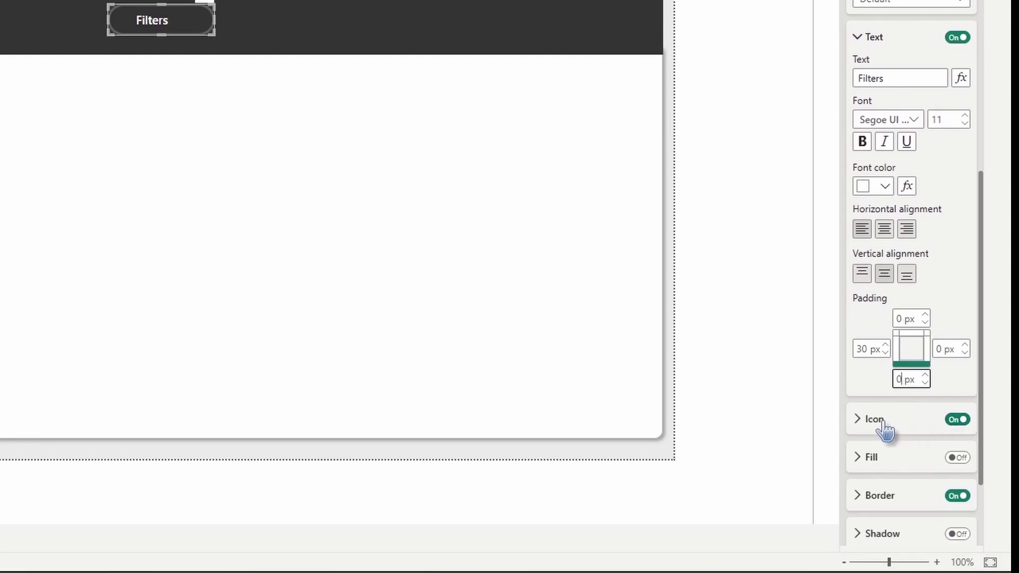
Turn the button's icon type to Custom
click(884, 499)
scroll(884, 421, down, 5)
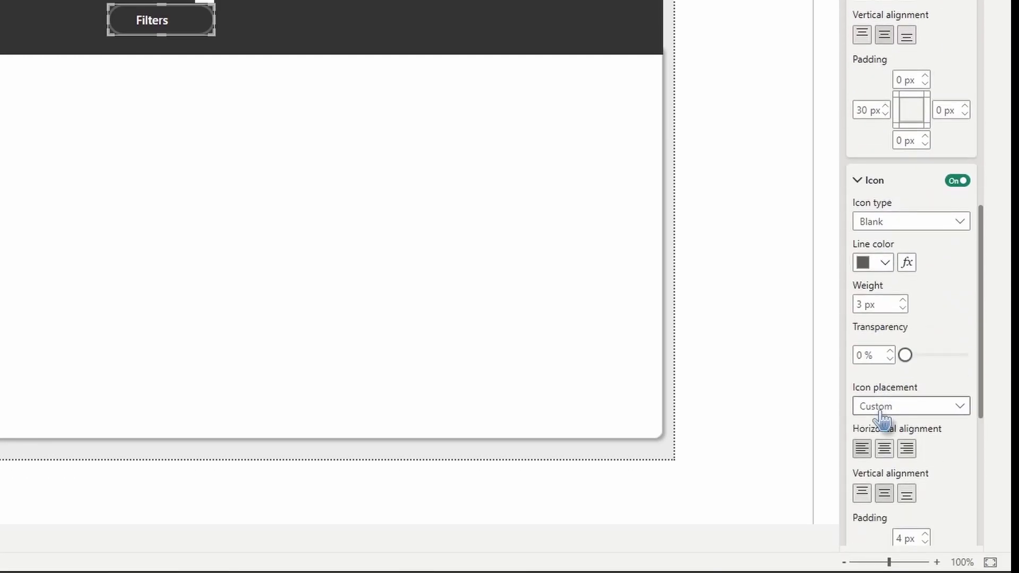
click(897, 218)
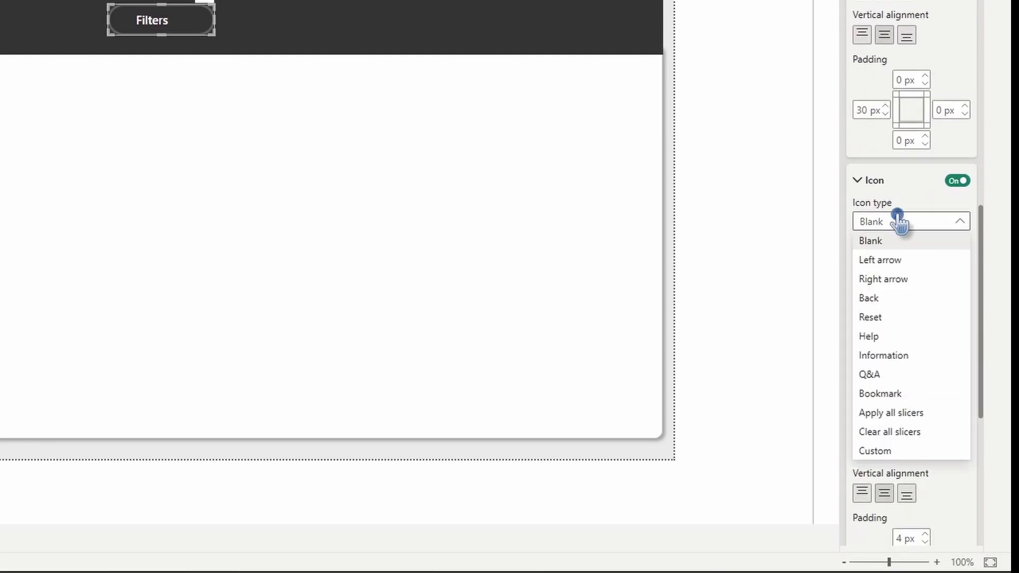
click(879, 451)
scroll(886, 467, down, 2)
click(872, 488)
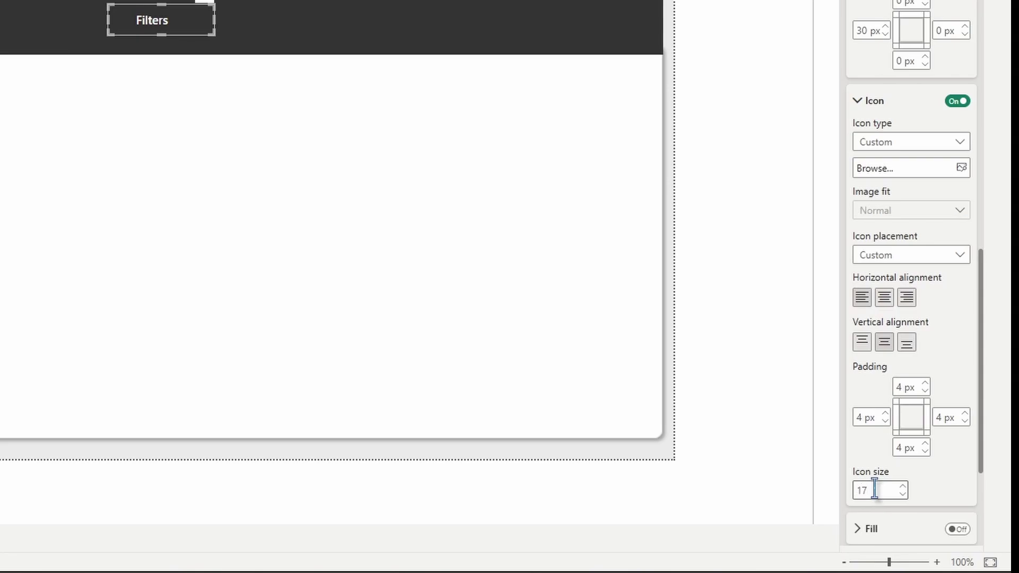
Set icon padding to left 5, top 2, right 0 and bottom 0
click(861, 418)
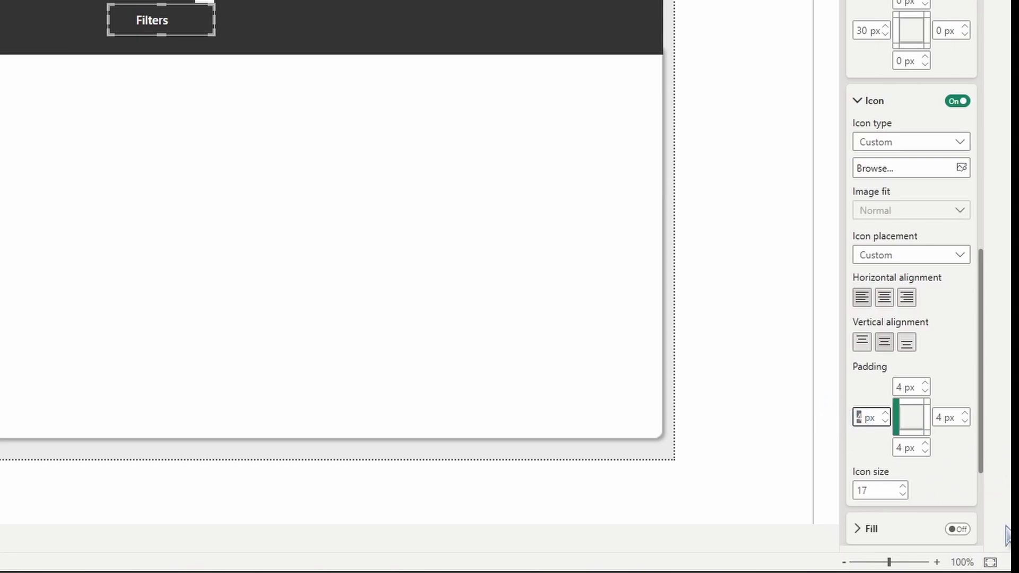
text(5)
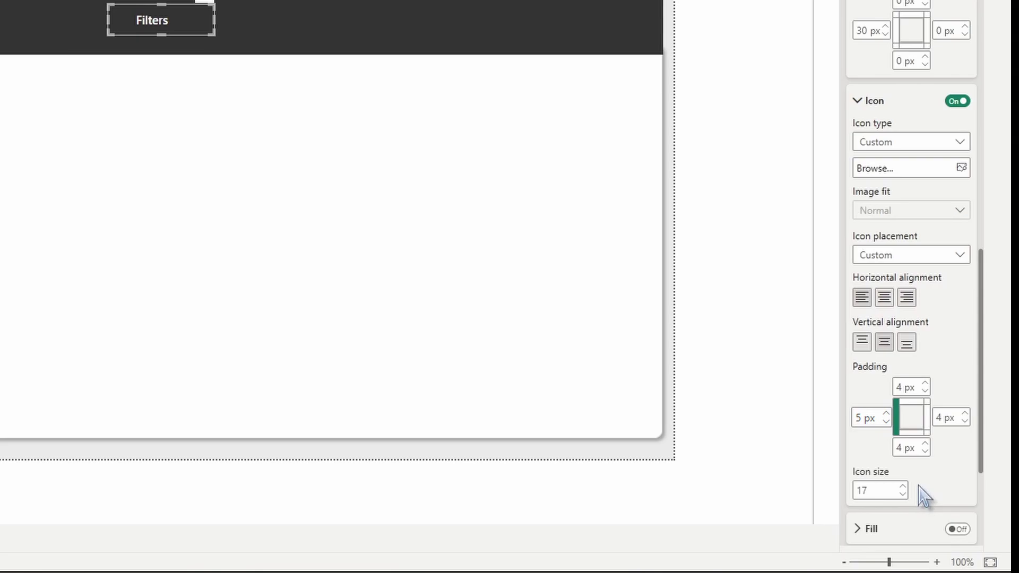
click(902, 384)
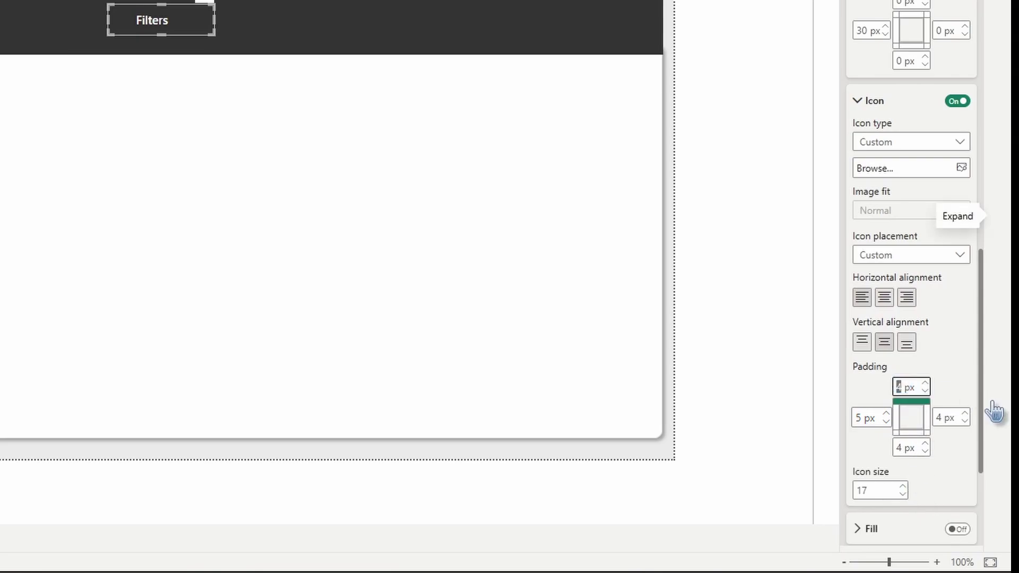
text(2)
click(940, 418)
text(0)
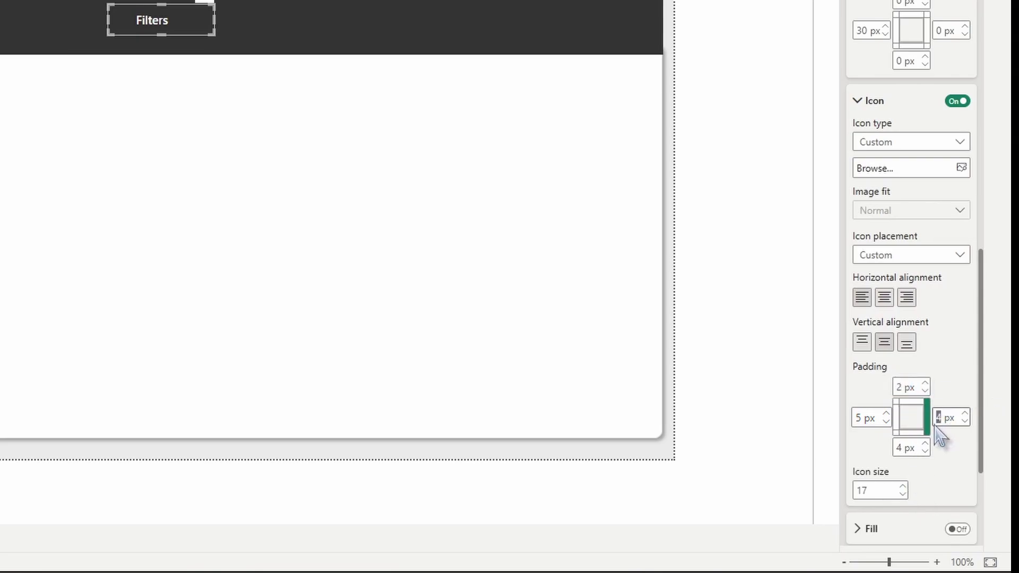
click(901, 449)
text(0)
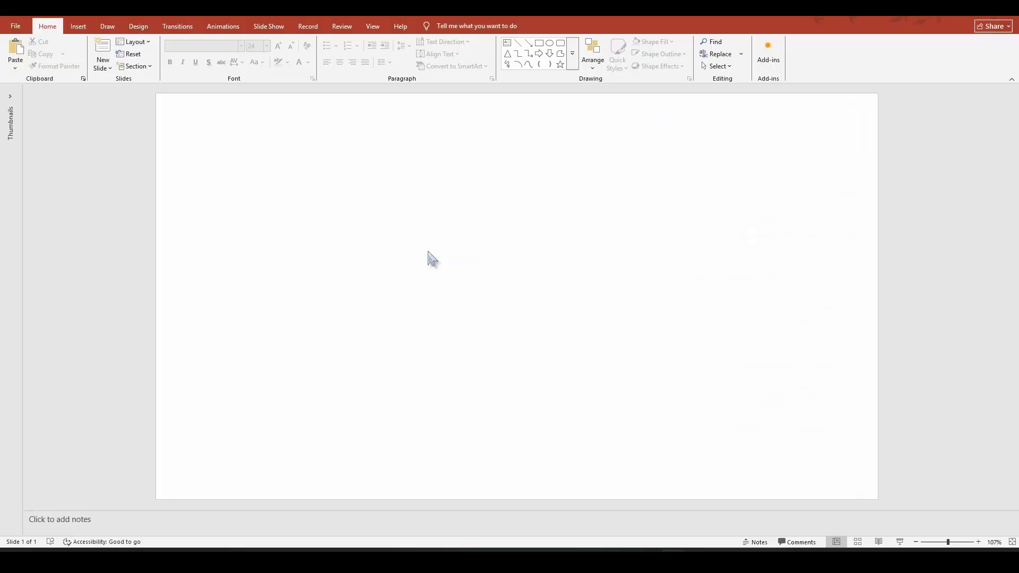
Insert the funnel icon from PowerPoint's icon library, searching 'filt'
click(80, 28)
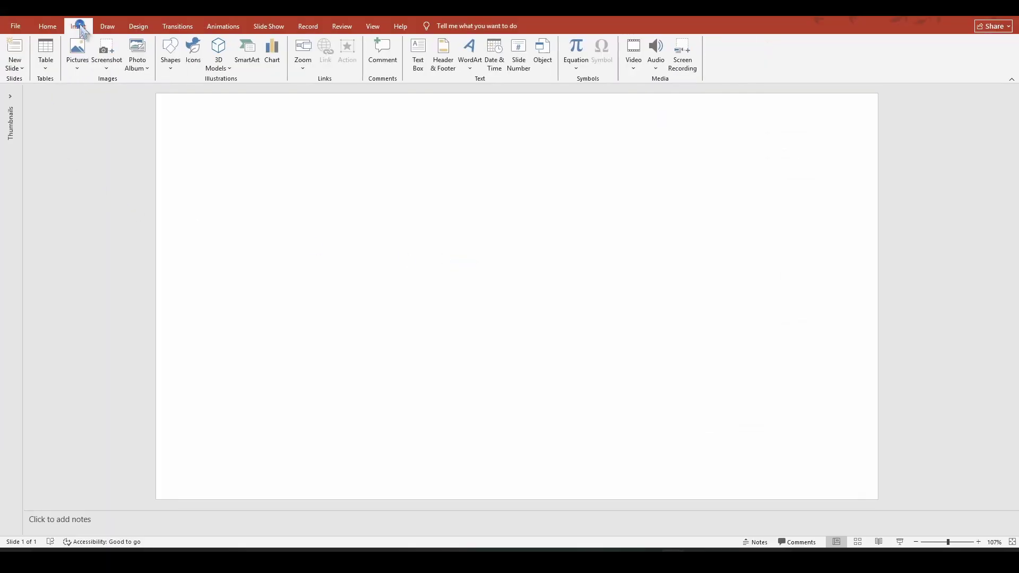
click(194, 54)
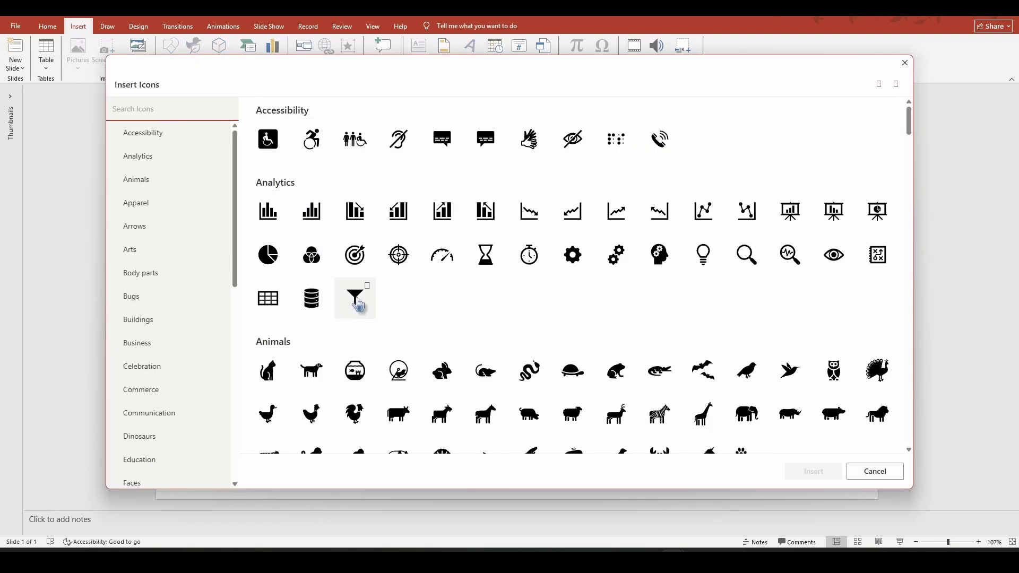
click(359, 304)
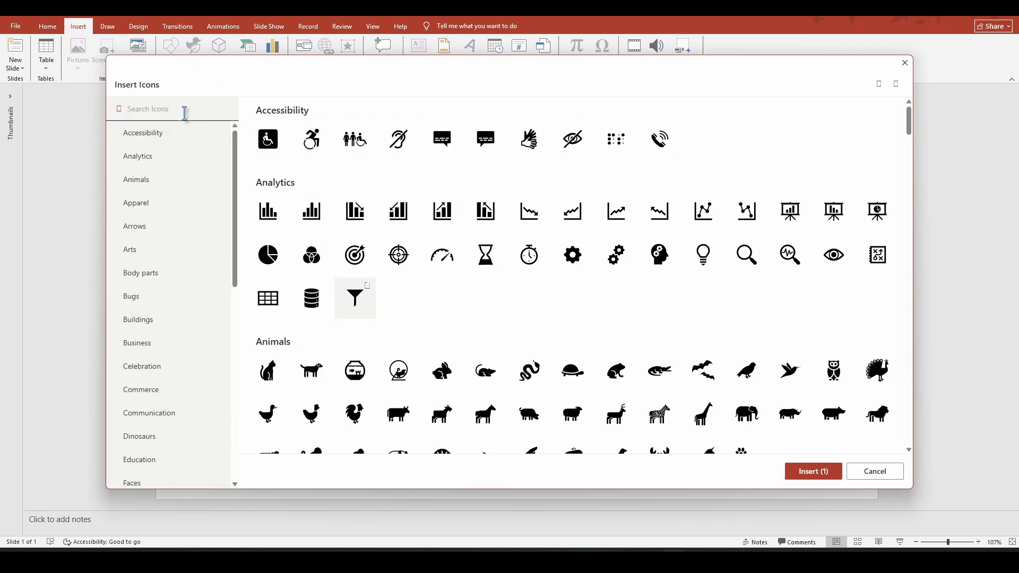
click(167, 112)
text(filter)
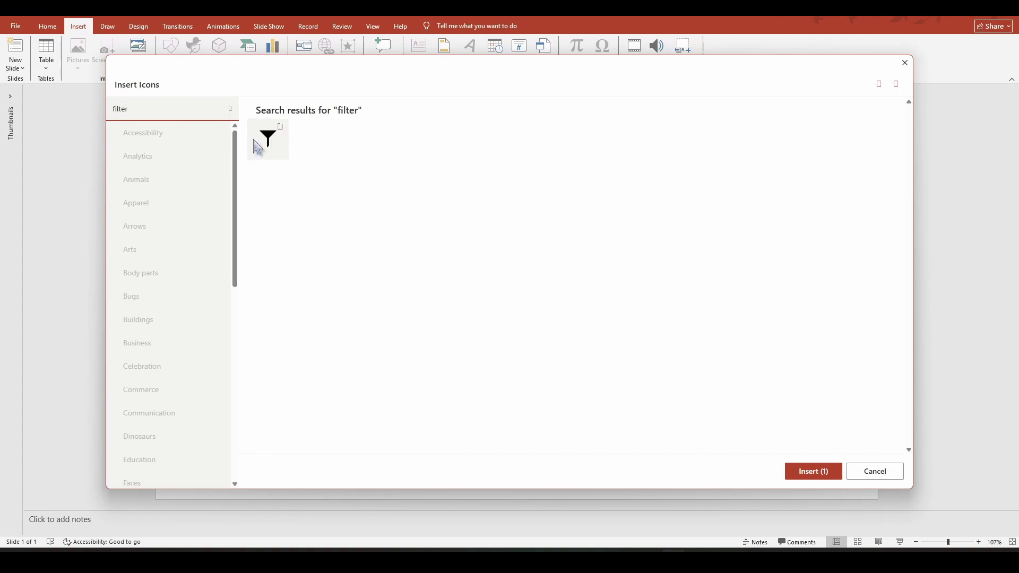
click(258, 147)
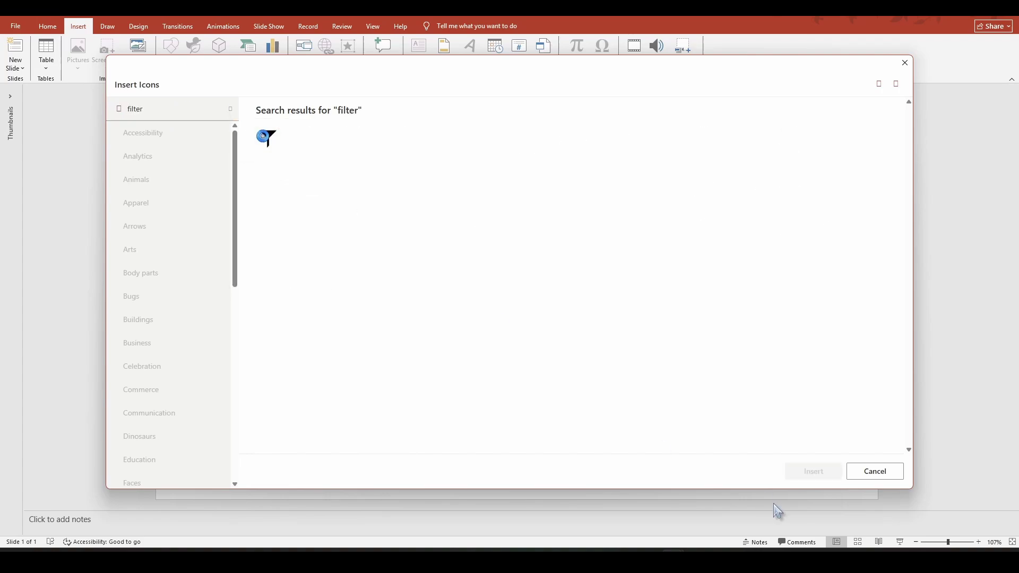
click(264, 139)
click(813, 470)
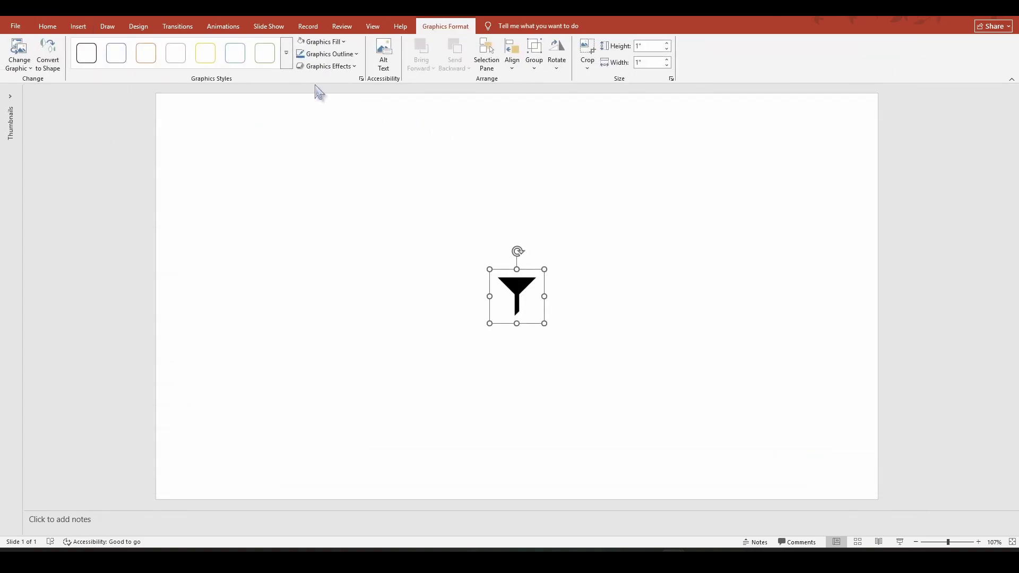
Fill the funnel icon white and save it as the picture Icon_Filters.svg
click(322, 41)
click(305, 94)
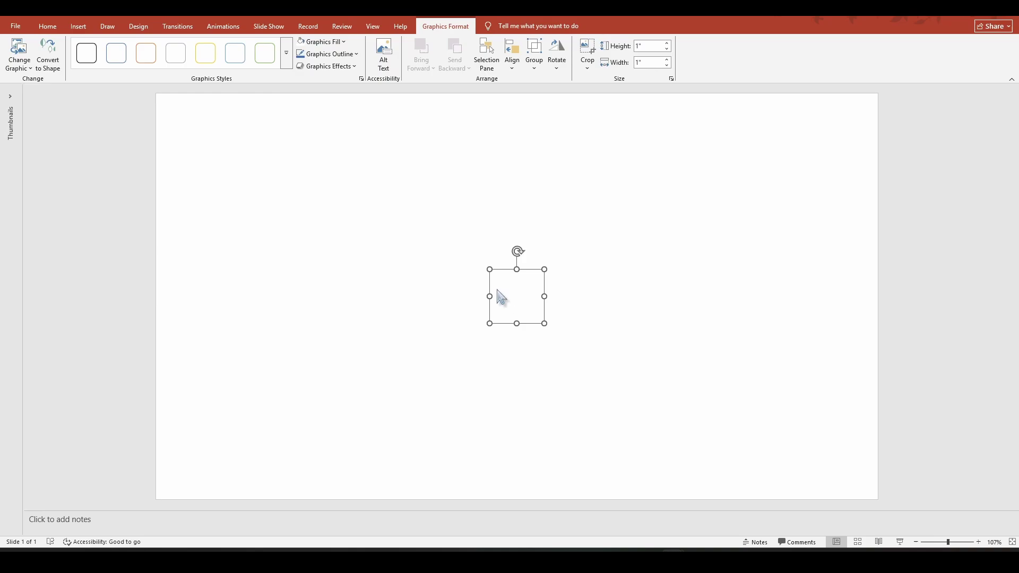
right_click(513, 298)
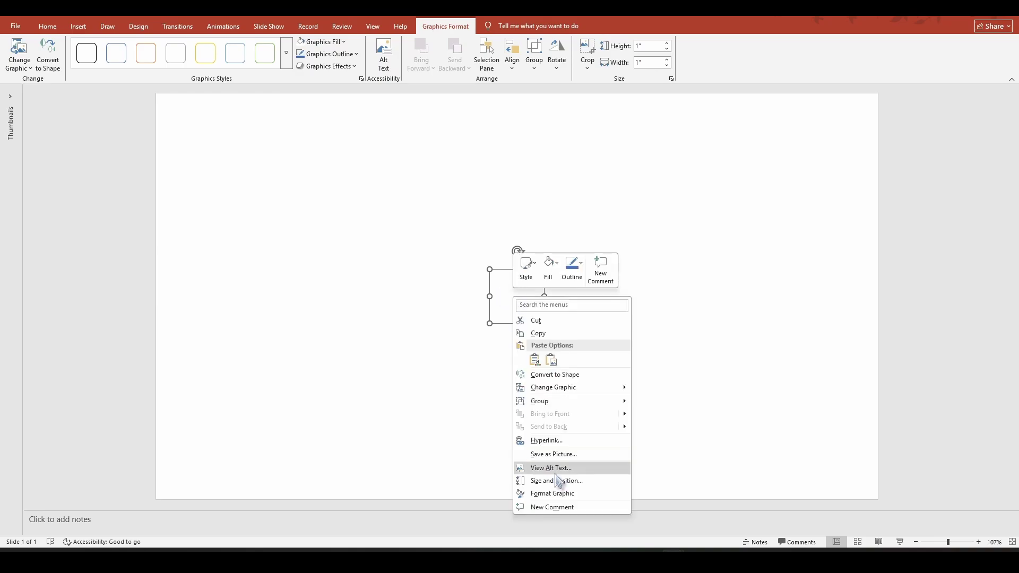
click(555, 455)
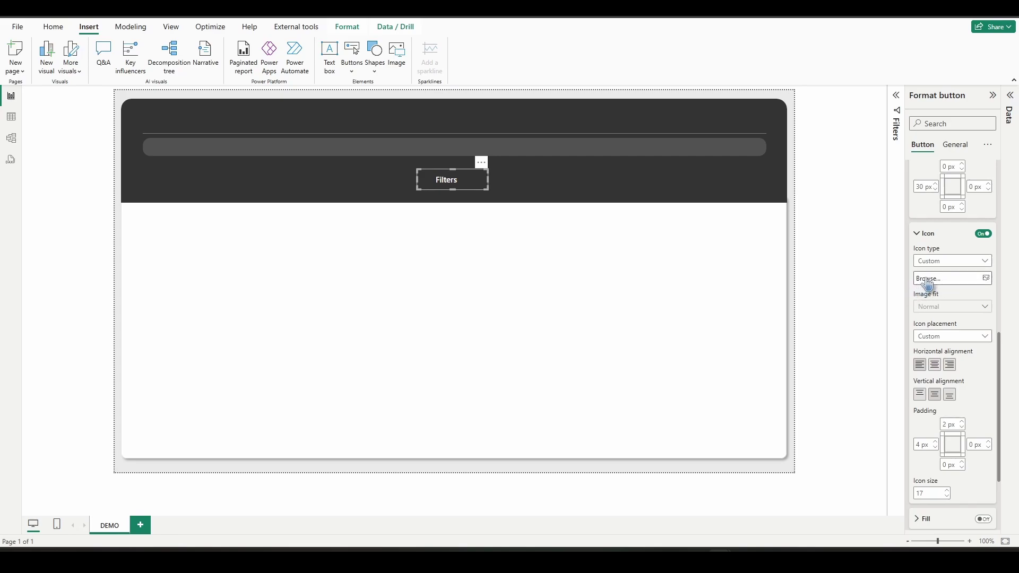
Load Icon_Filters.svg as the Filters button's custom icon
click(927, 280)
click(335, 175)
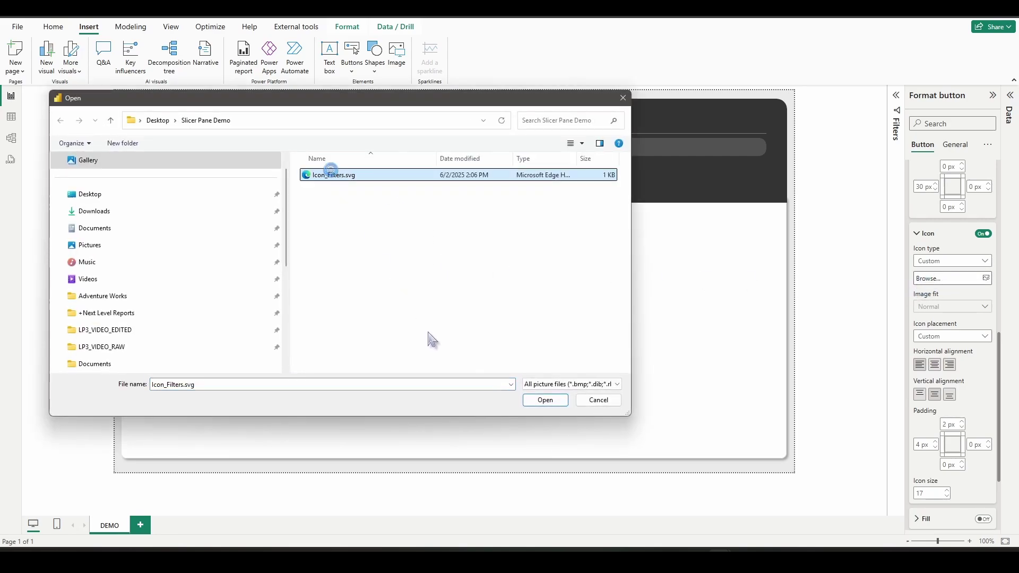
click(555, 404)
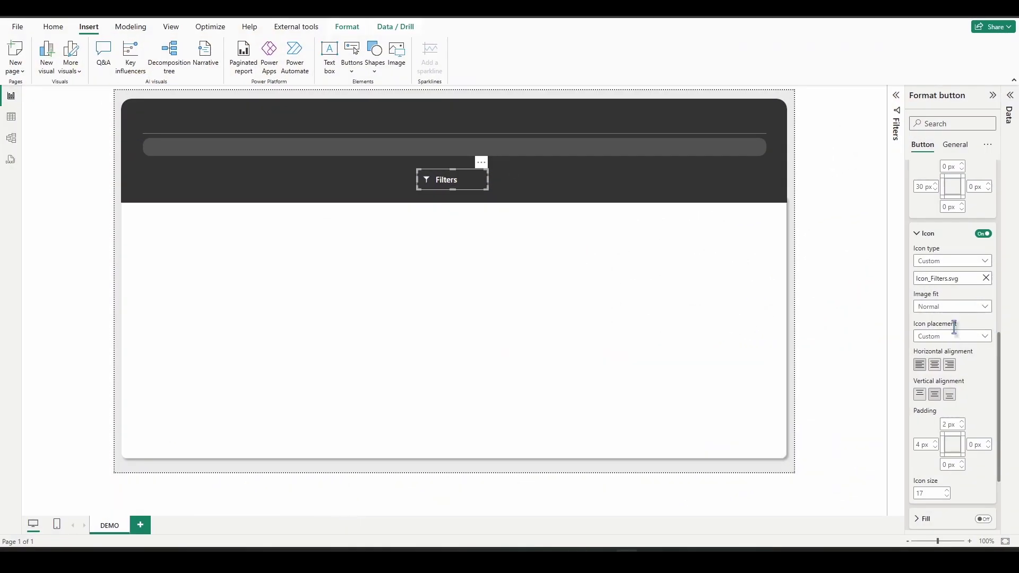
Turn on the button fill with dark teal #3A5C62 at 0% transparency
scroll(954, 328, down, 3)
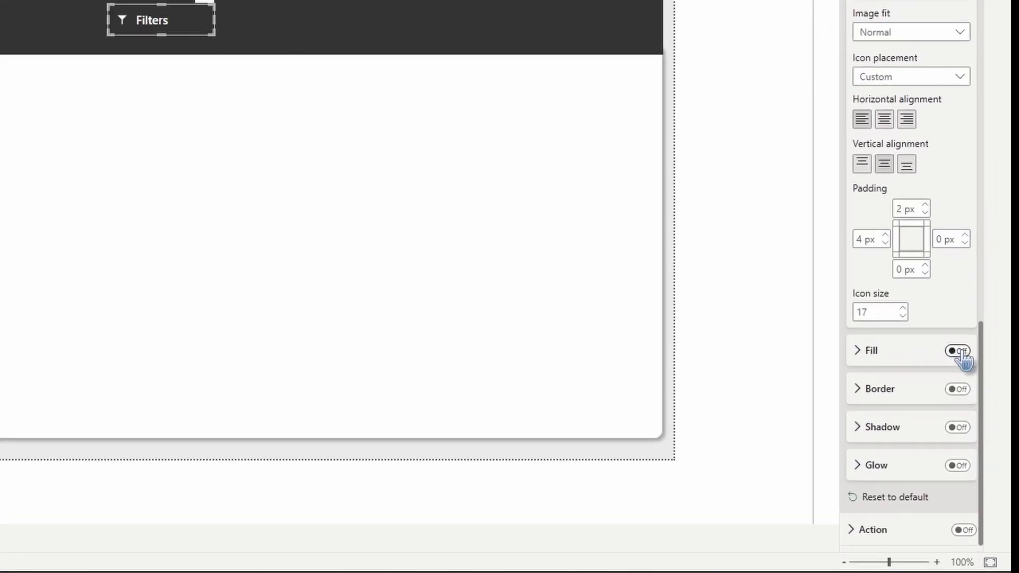
click(983, 402)
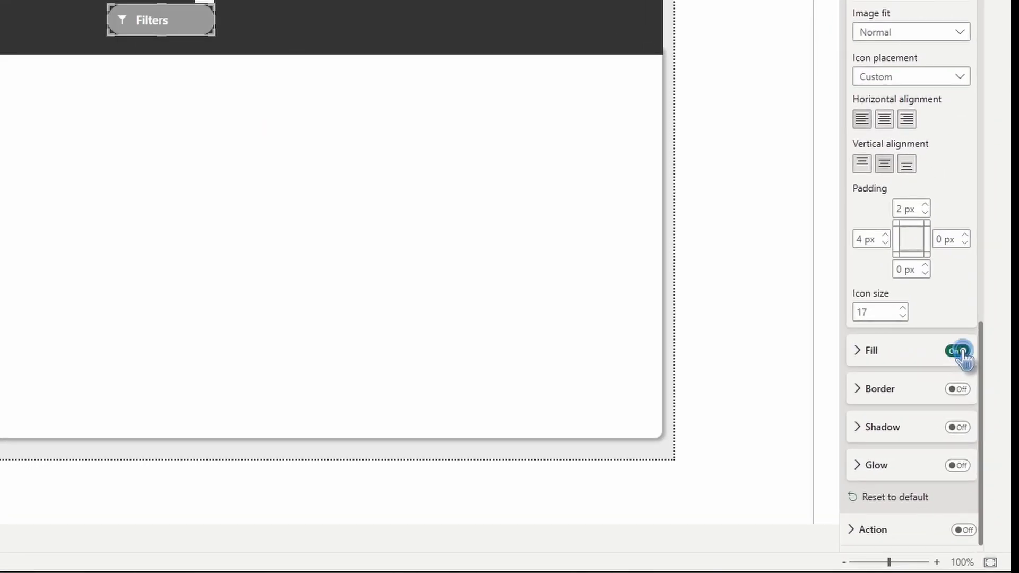
click(904, 355)
scroll(897, 393, down, 4)
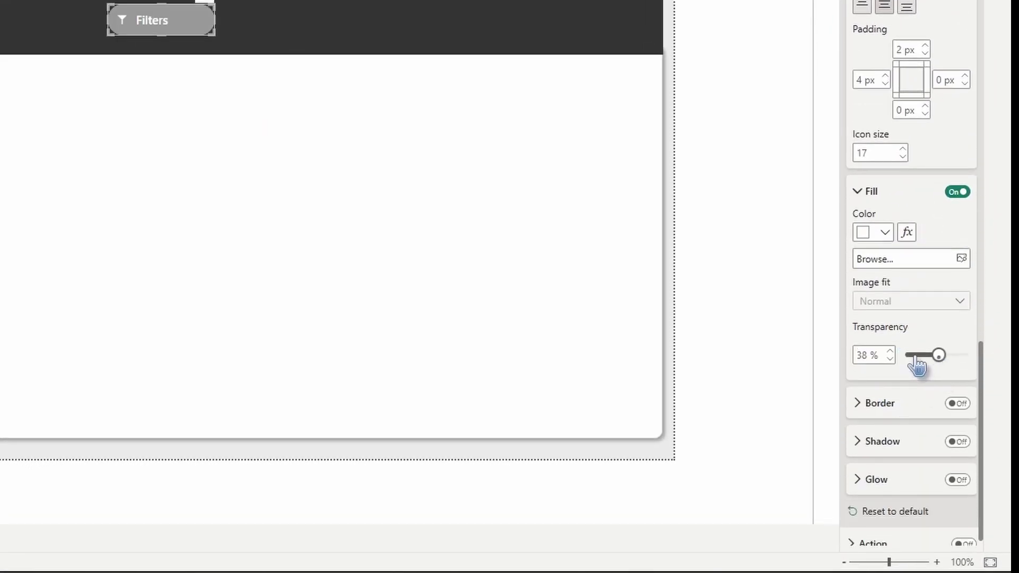
drag(916, 358, 861, 393)
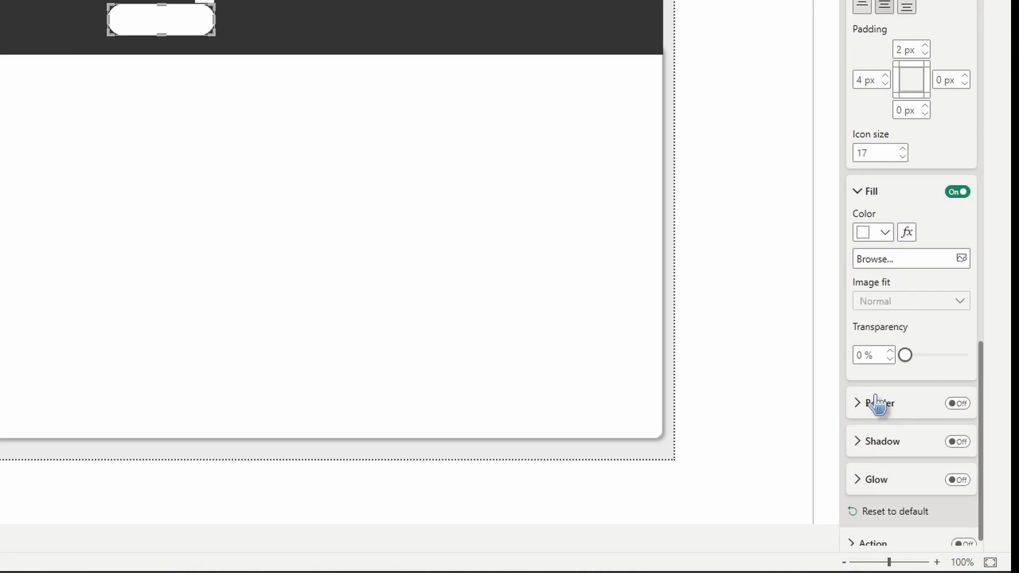
click(885, 232)
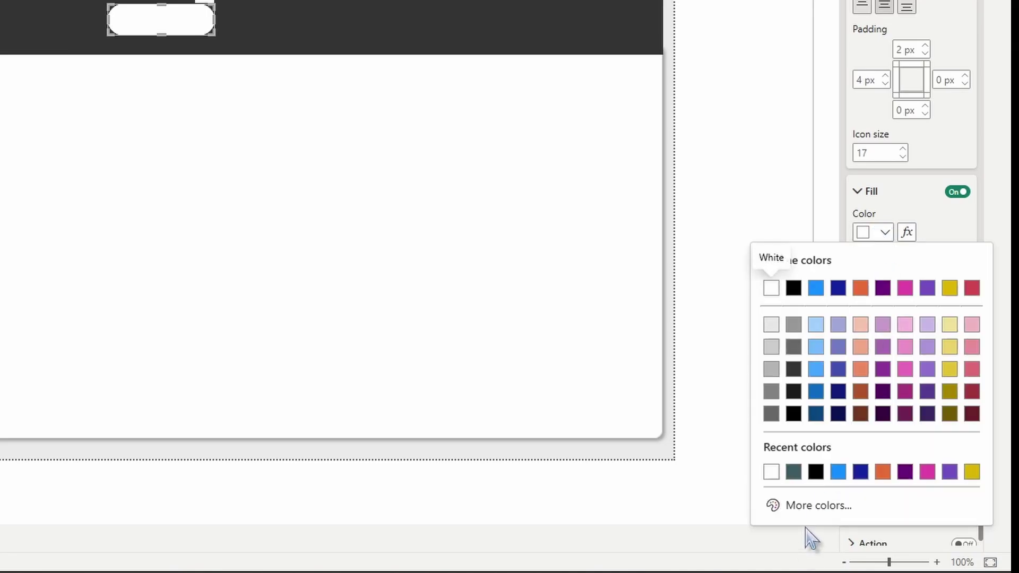
click(794, 472)
click(862, 232)
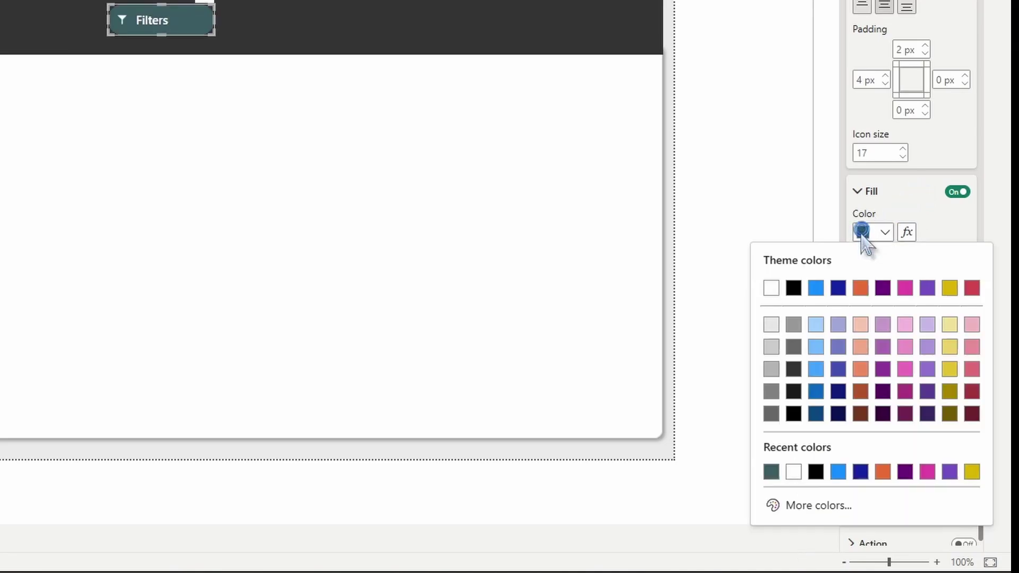
click(817, 505)
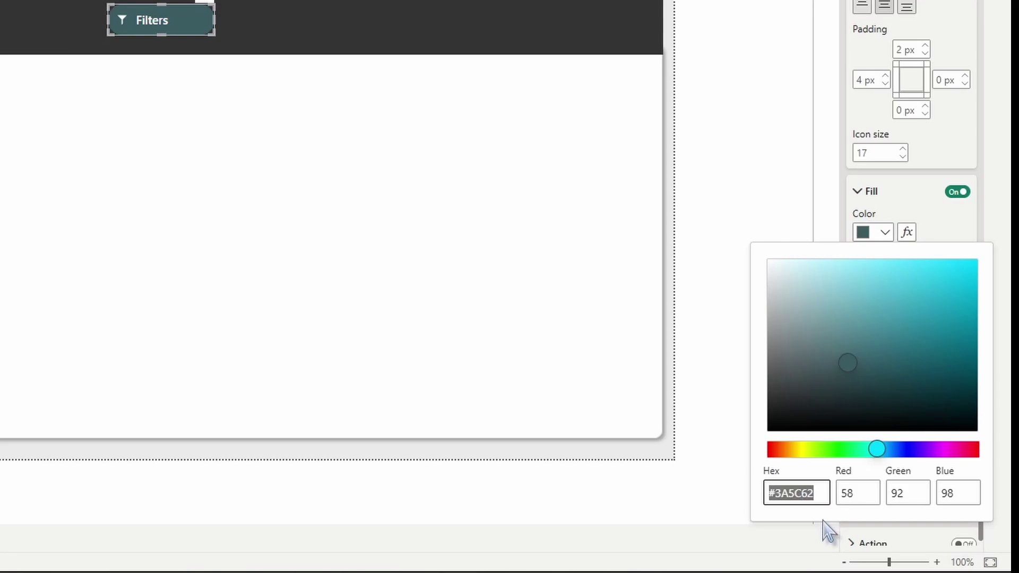
click(942, 238)
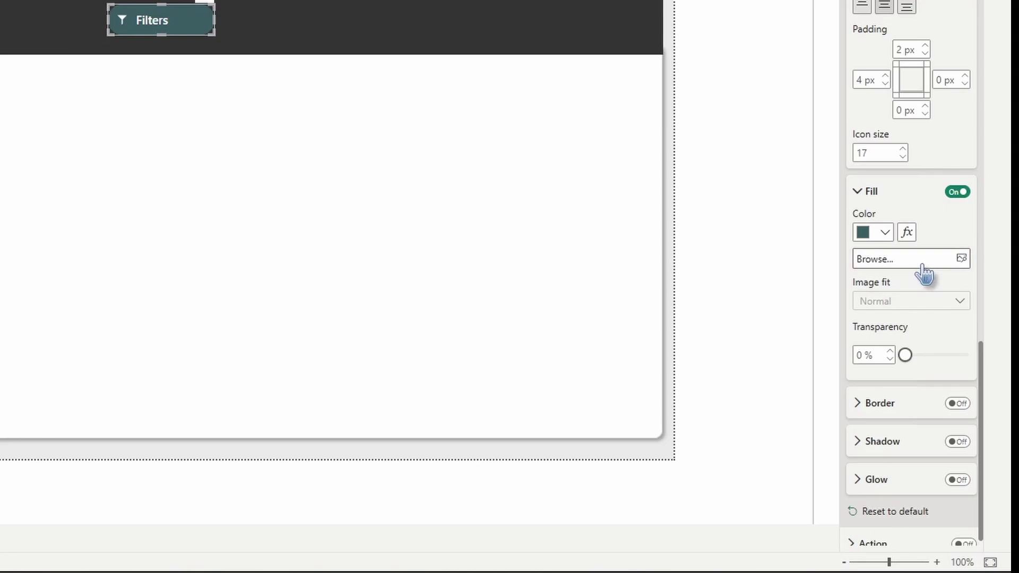
Give the Filters button a white 1.5 px border
click(875, 406)
scroll(881, 371, down, 3)
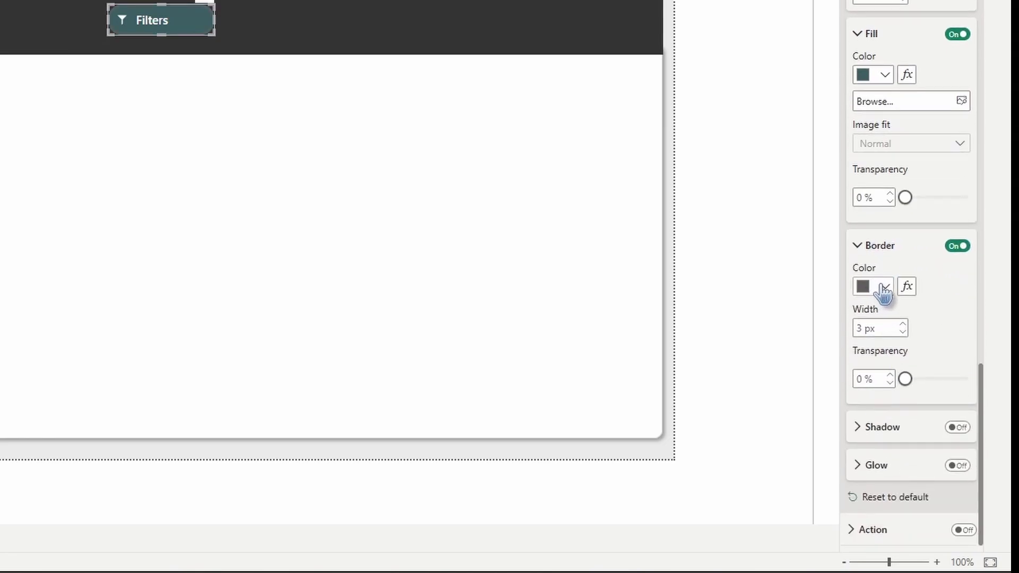
click(885, 289)
click(793, 219)
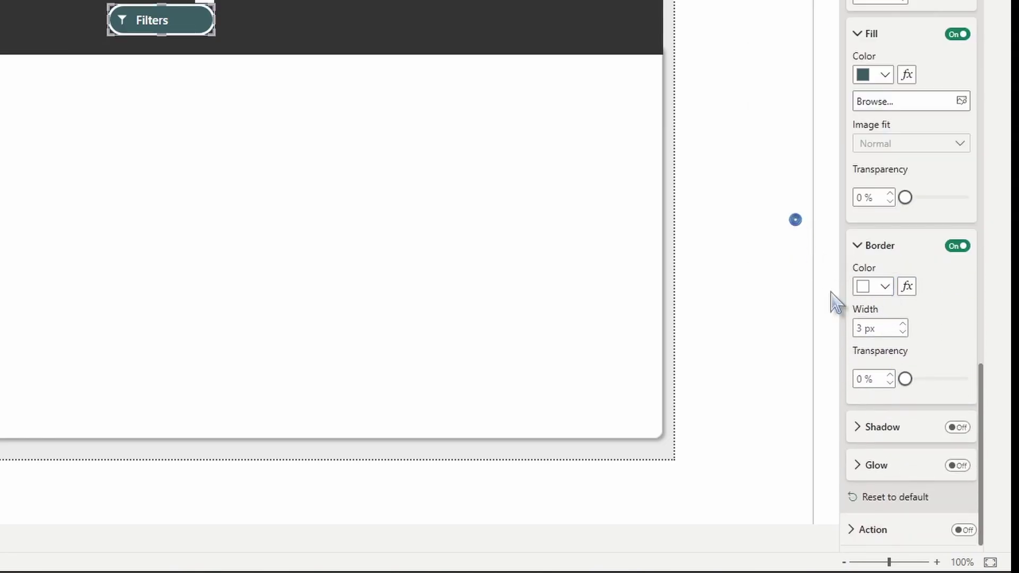
click(867, 329)
text(1.5)
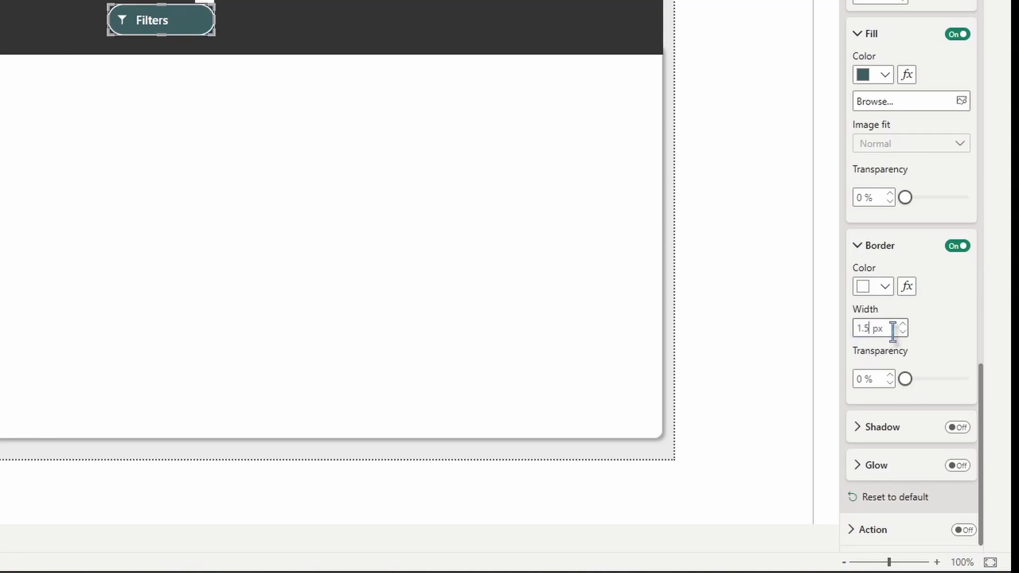
click(936, 334)
Turn on the button's action and set its type to Bookmark
click(964, 530)
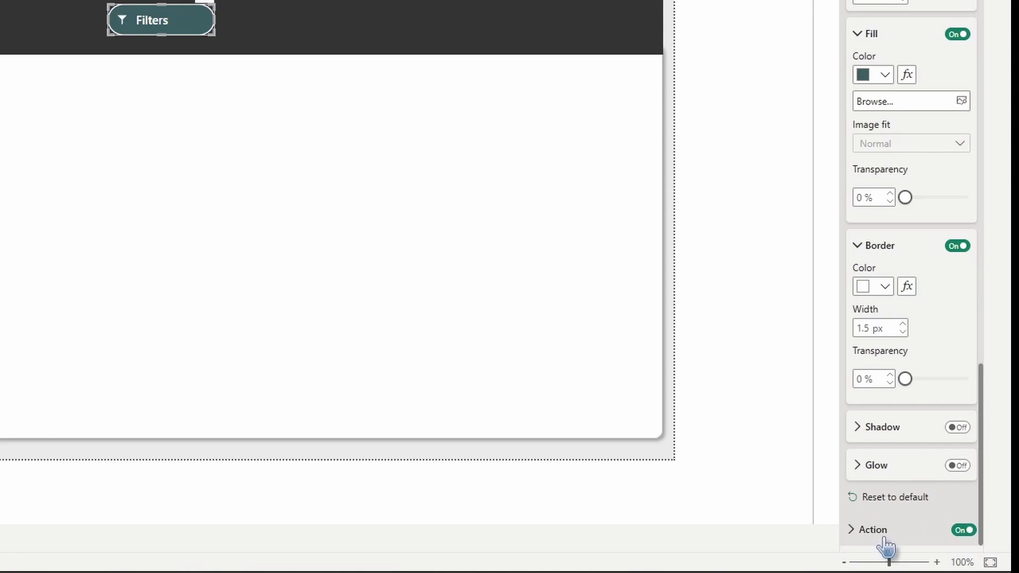
click(899, 336)
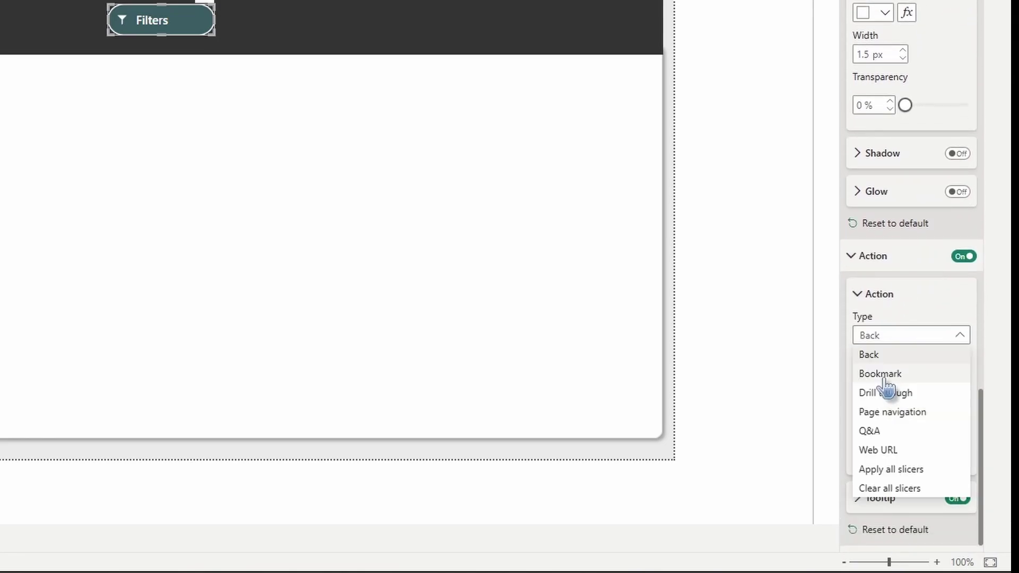
click(889, 373)
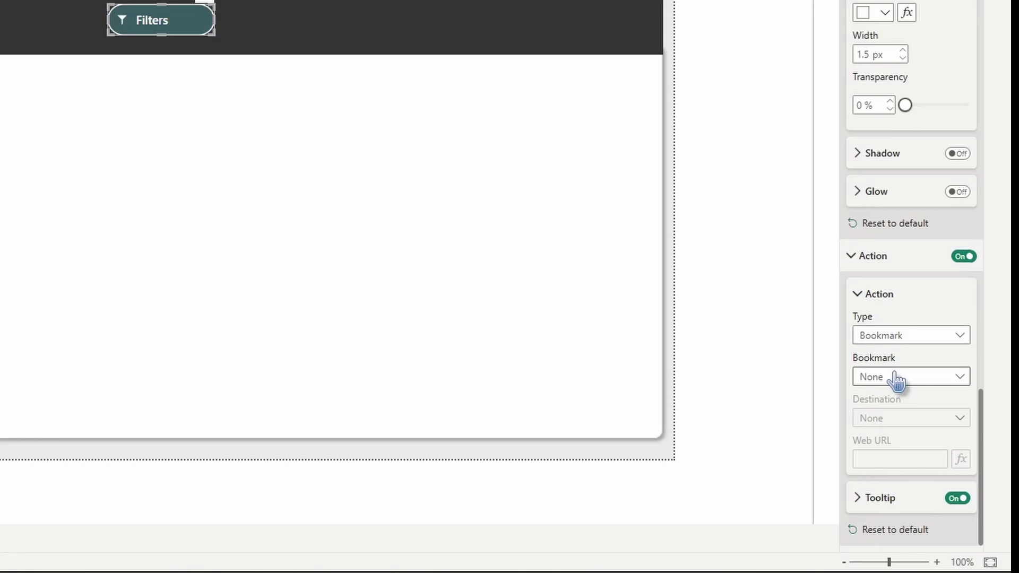
For the On hover state, paste #4D7279 as the button's fill colour
scroll(905, 383, up, 10)
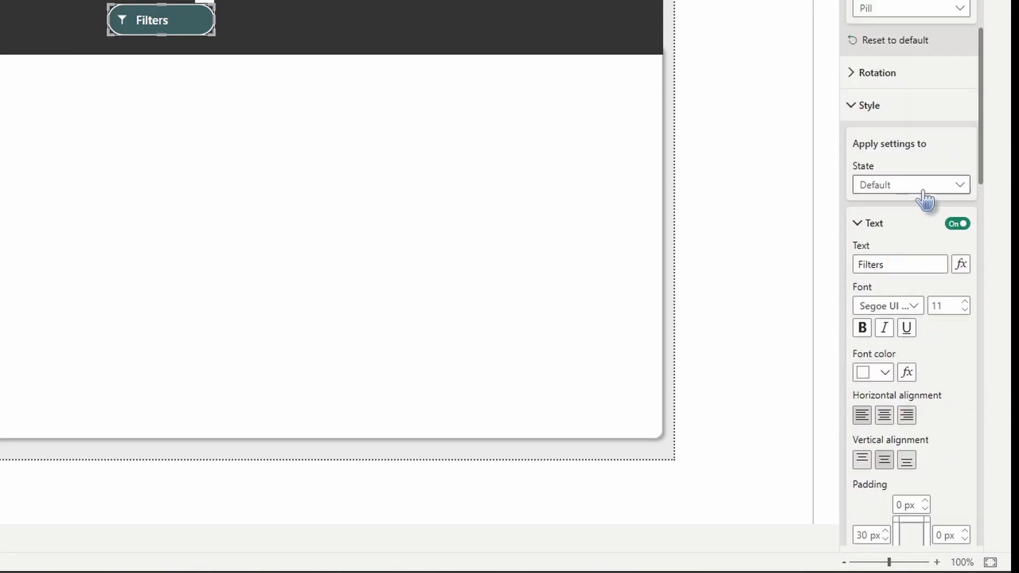
click(924, 196)
click(902, 223)
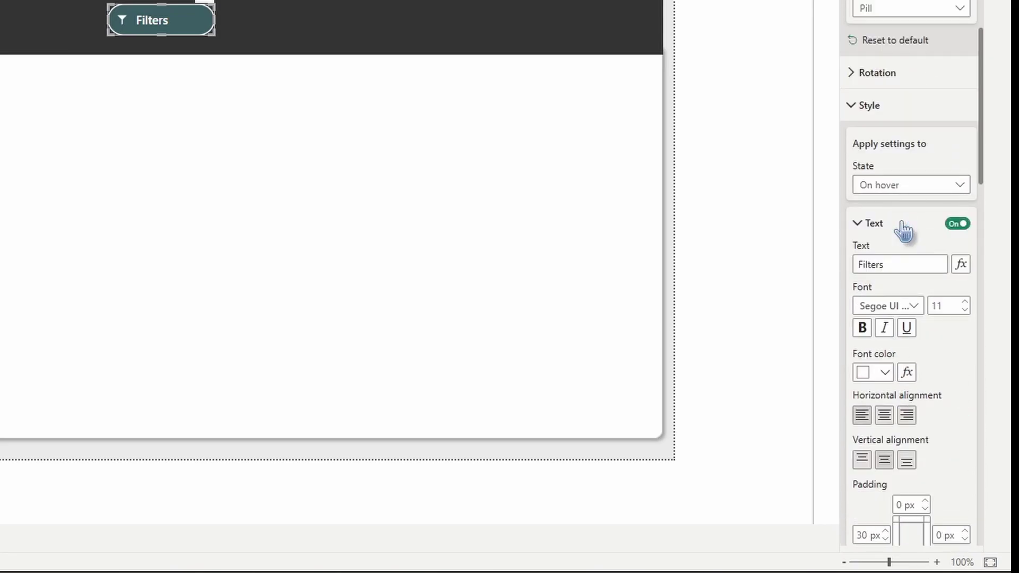
scroll(905, 250, down, 9)
scroll(907, 254, down, 7)
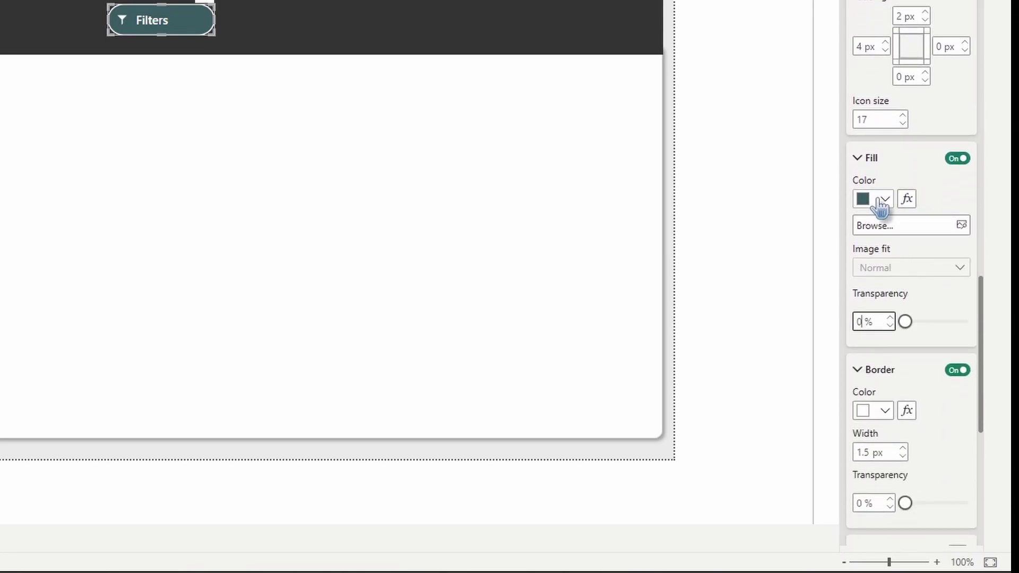
click(881, 200)
click(780, 471)
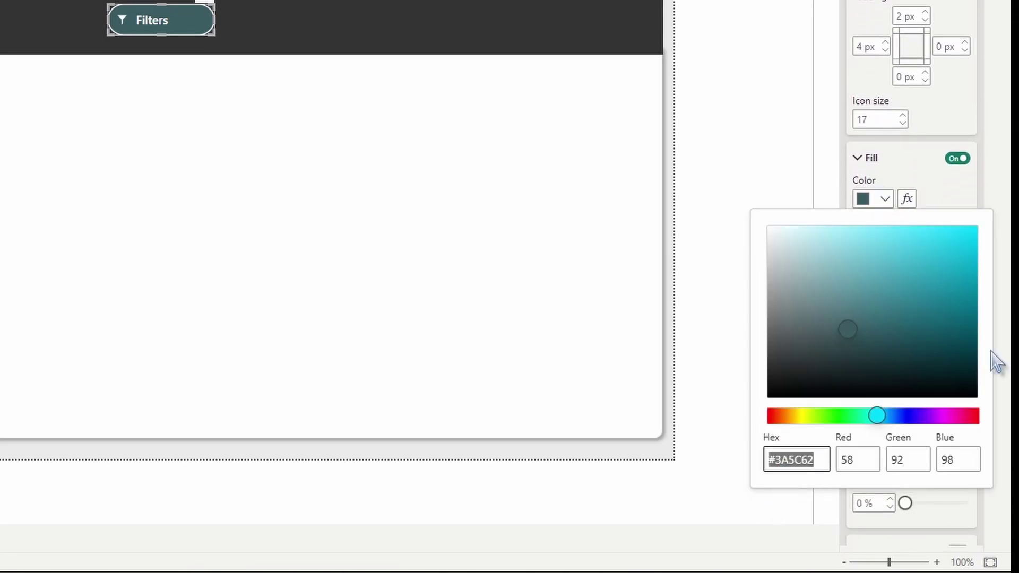
text(#4D7279)
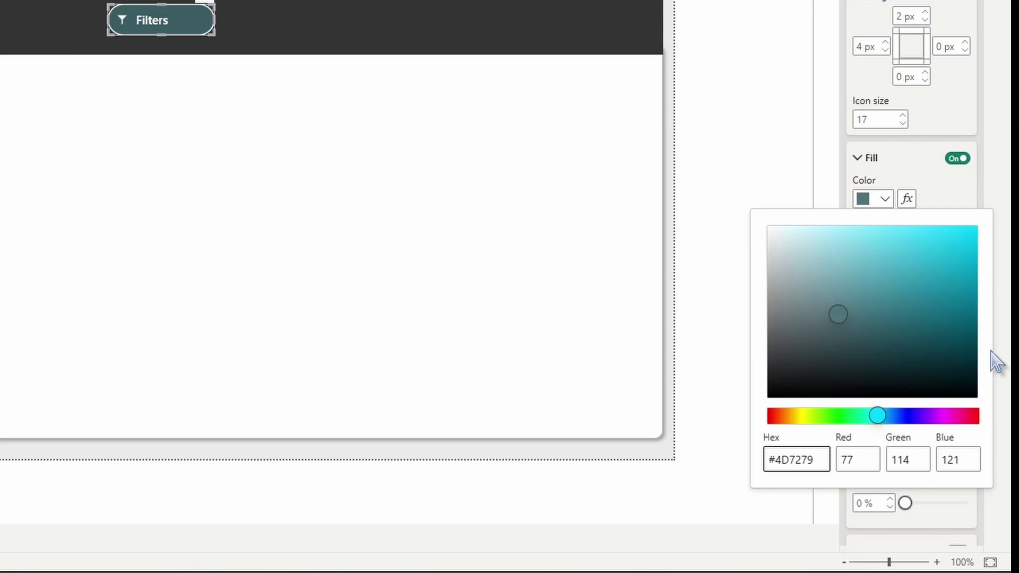
click(921, 251)
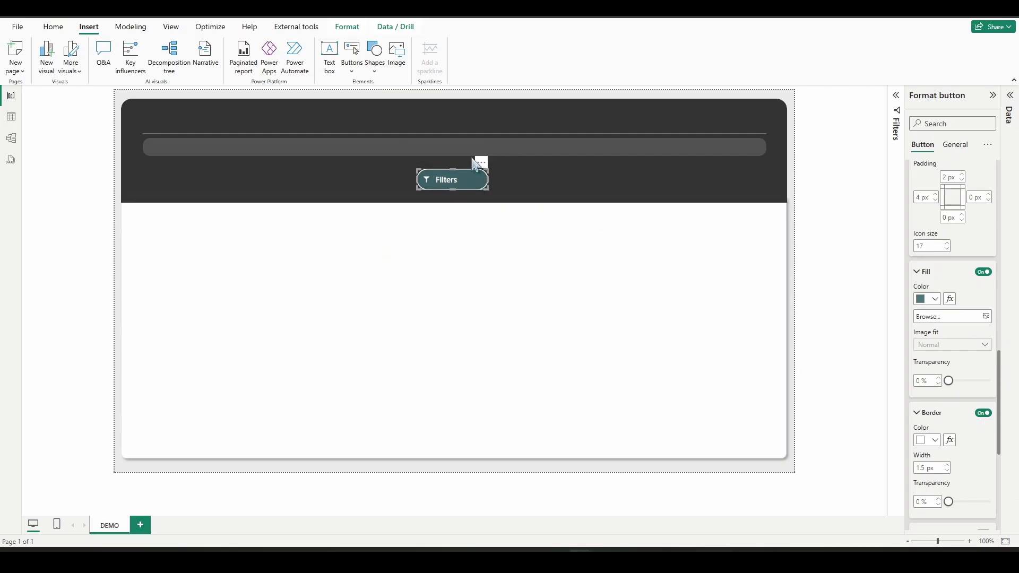
Drag the Filters button to the header's top-right, confirming position 1093, 28
drag(455, 182, 734, 121)
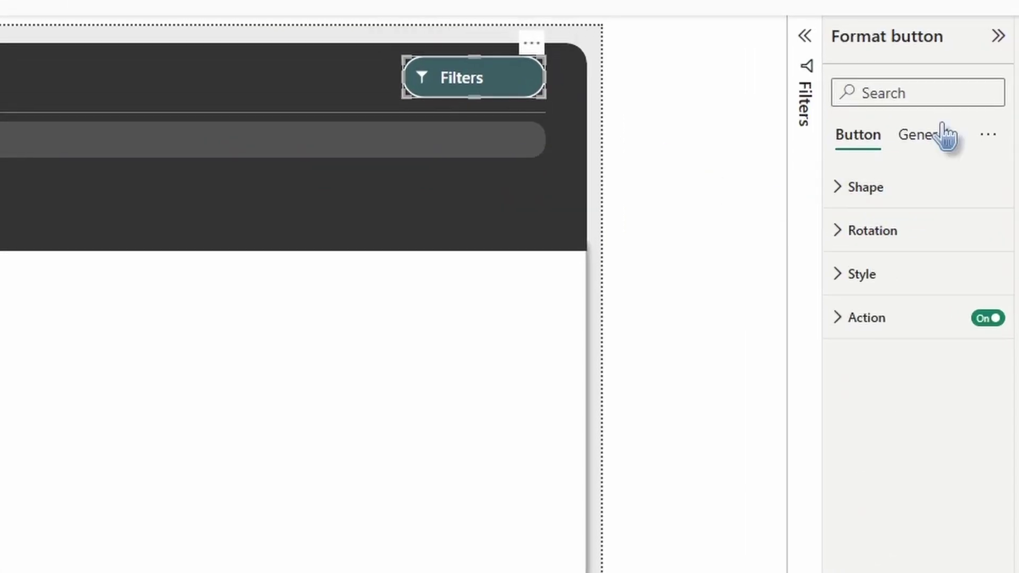
click(937, 133)
click(926, 186)
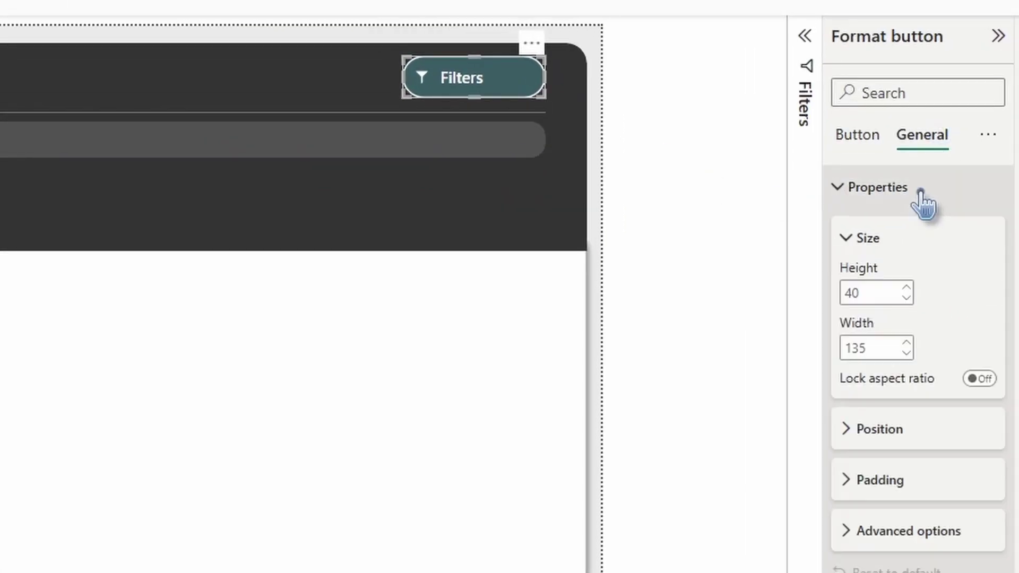
click(920, 427)
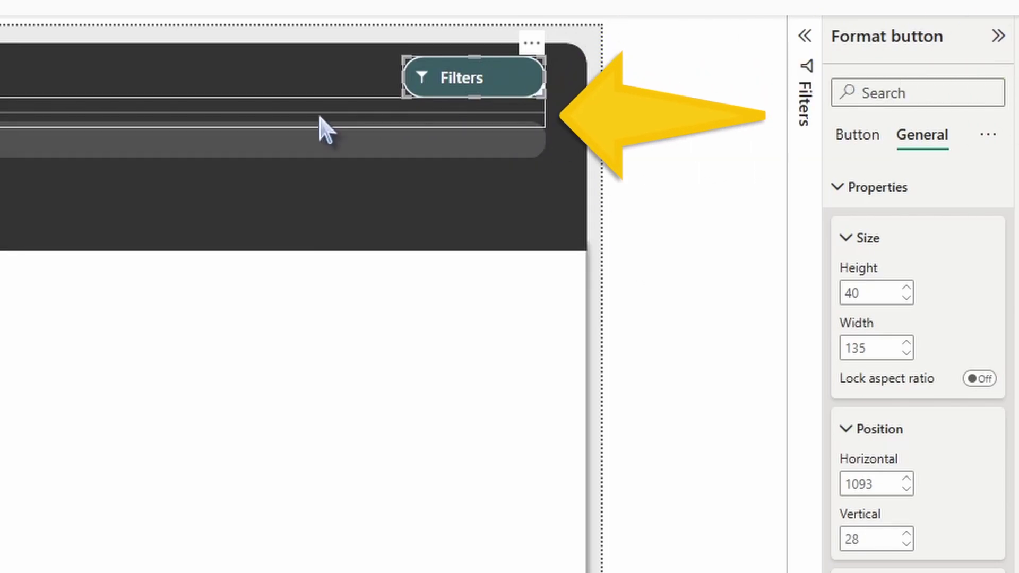
click(382, 303)
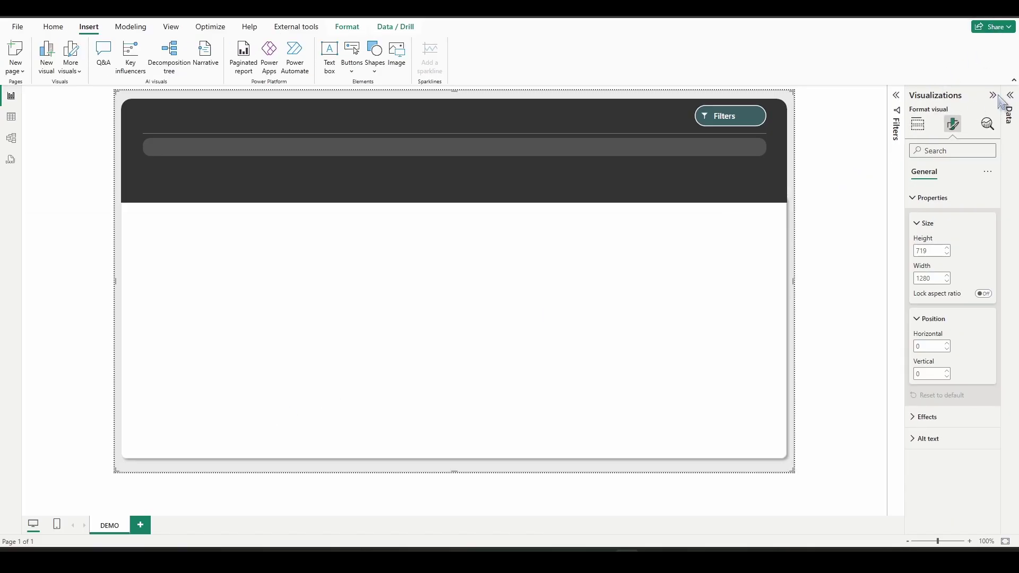
Add a card visual showing the Filter Info Active Count measure, currently reading 0
click(824, 314)
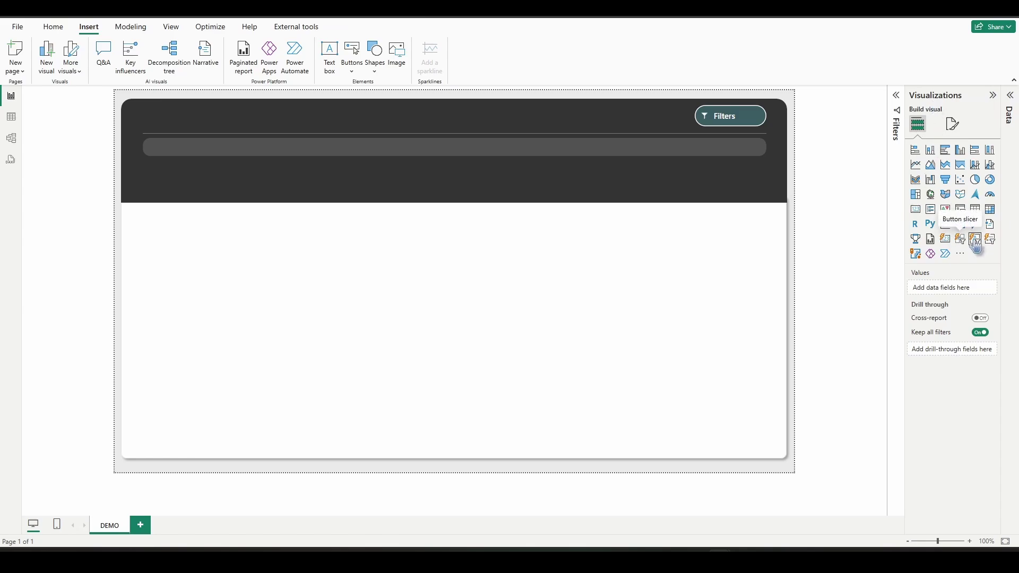
click(945, 240)
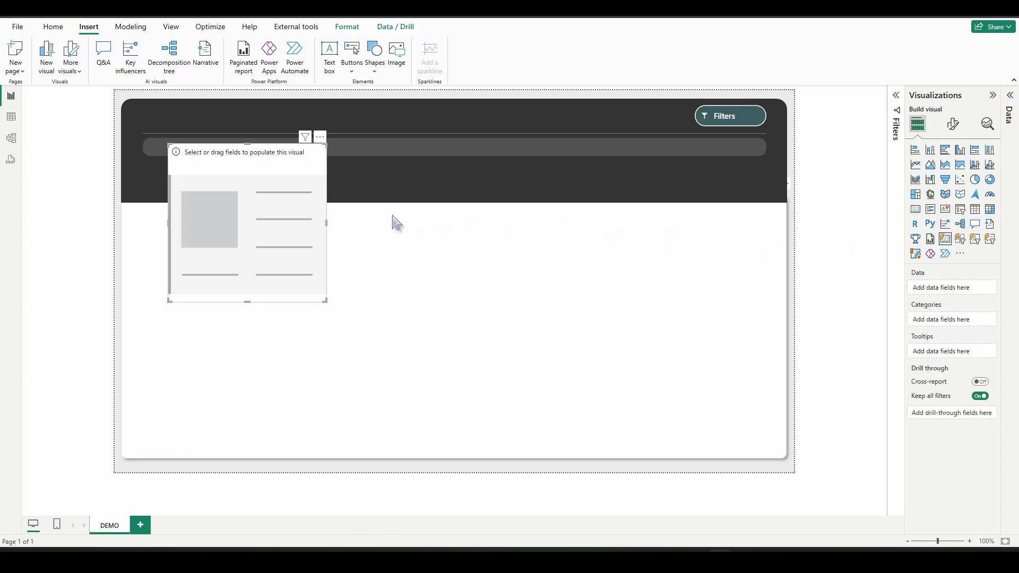
click(1010, 98)
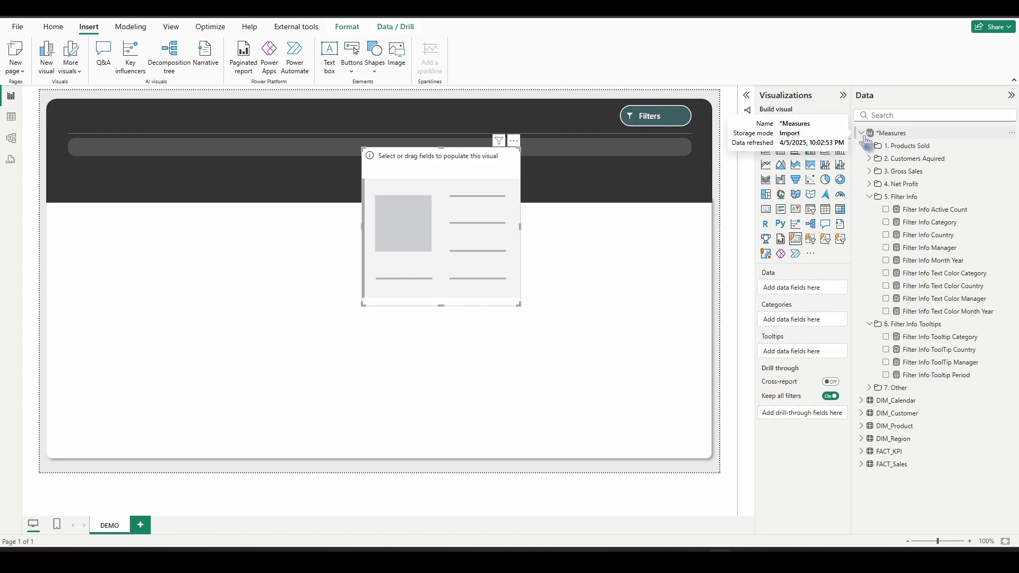
click(912, 208)
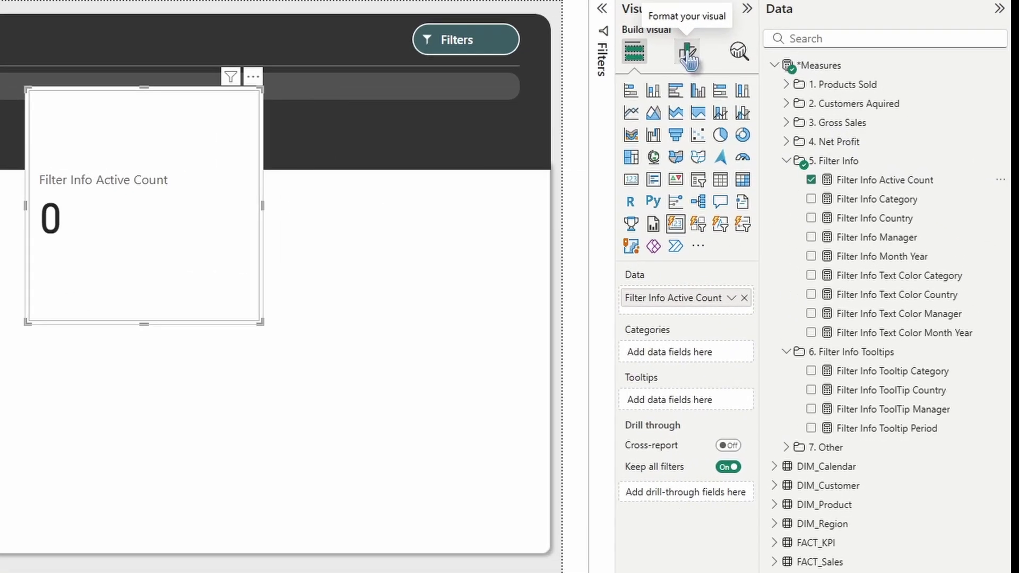
Resize the count card to height 24 and width 30
click(805, 125)
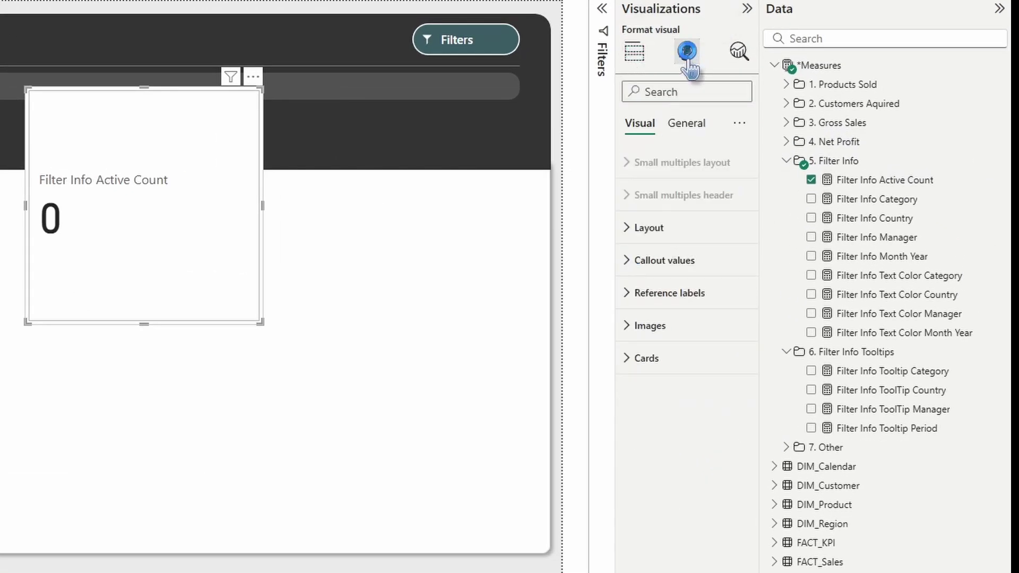
click(806, 173)
click(684, 169)
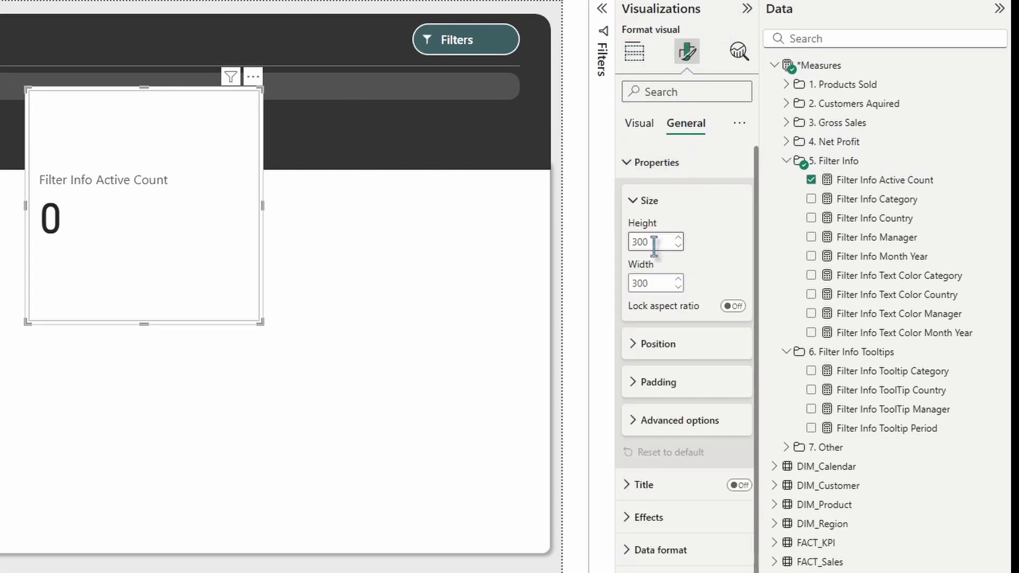
double_click(659, 242)
text(24)
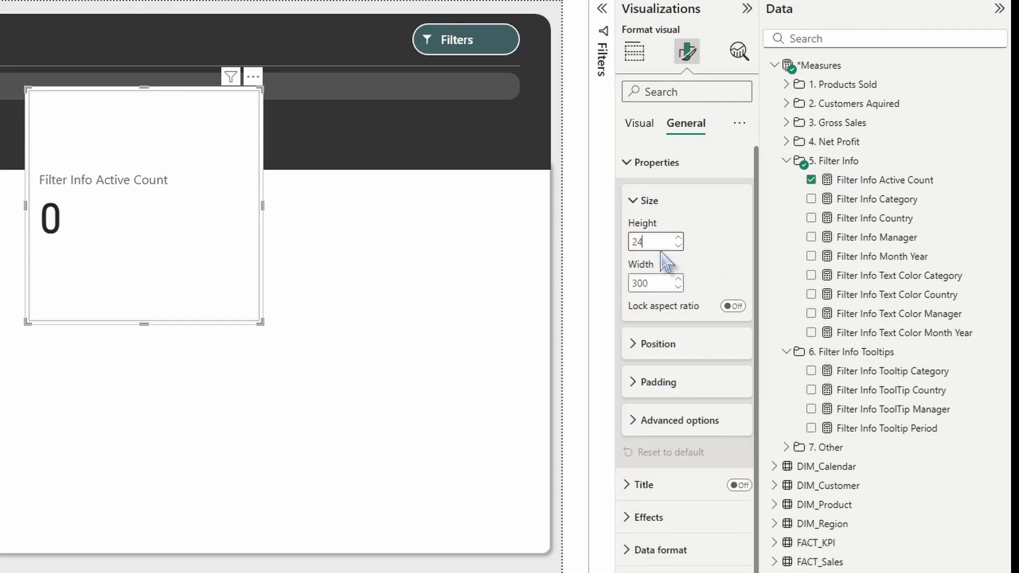
key(Tab)
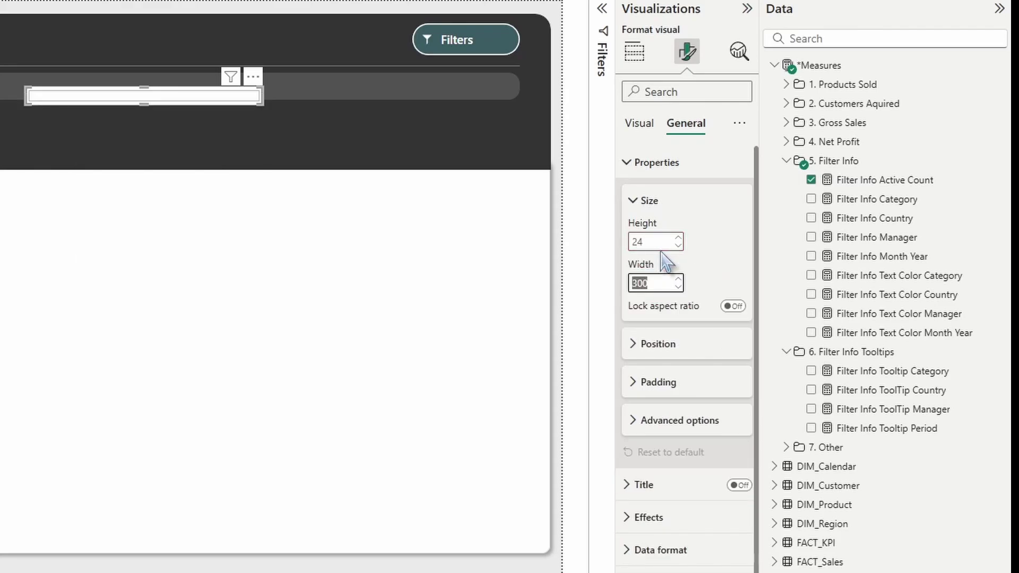
text(30)
Move the card into the Filters pill's right end, nudging horizontal position to 1181
drag(41, 98, 496, 43)
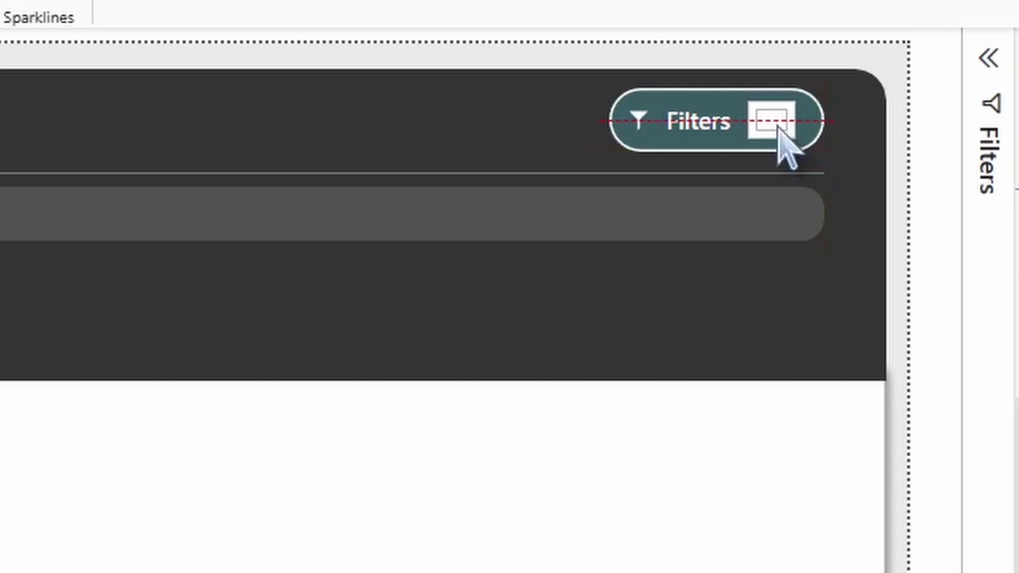
drag(778, 128, 783, 124)
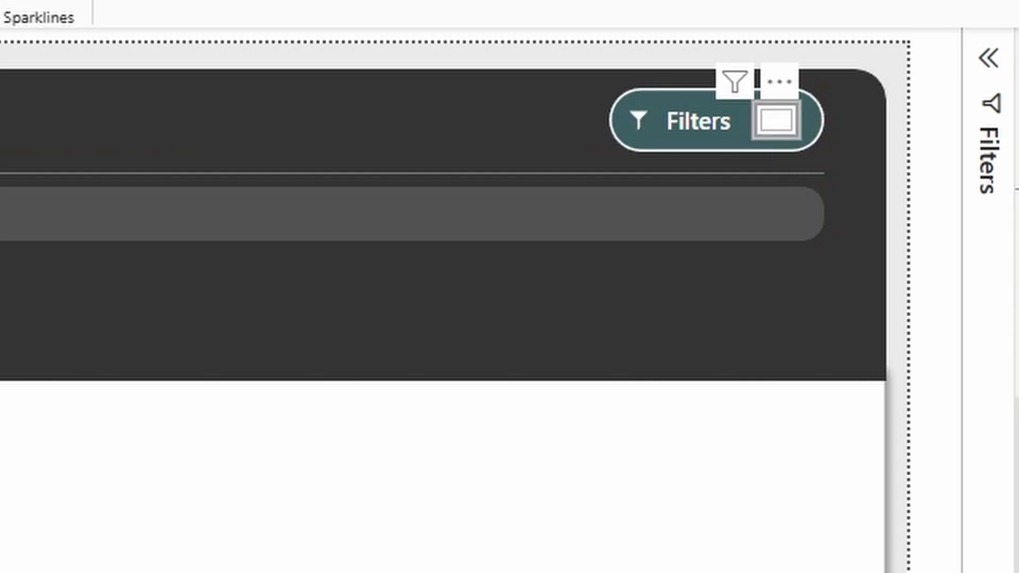
scroll(472, 306, up, 3)
scroll(472, 307, down, 3)
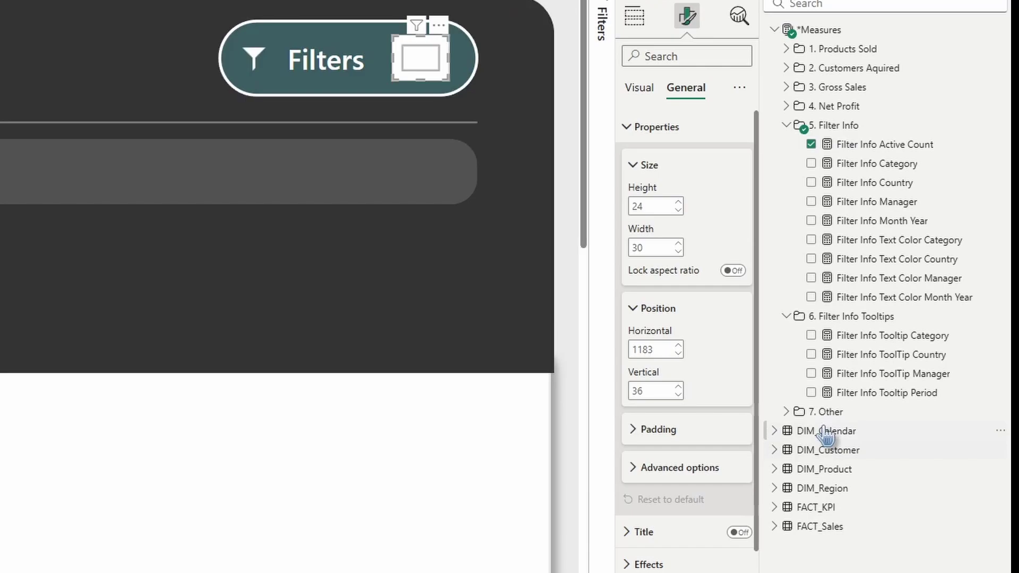
click(678, 354)
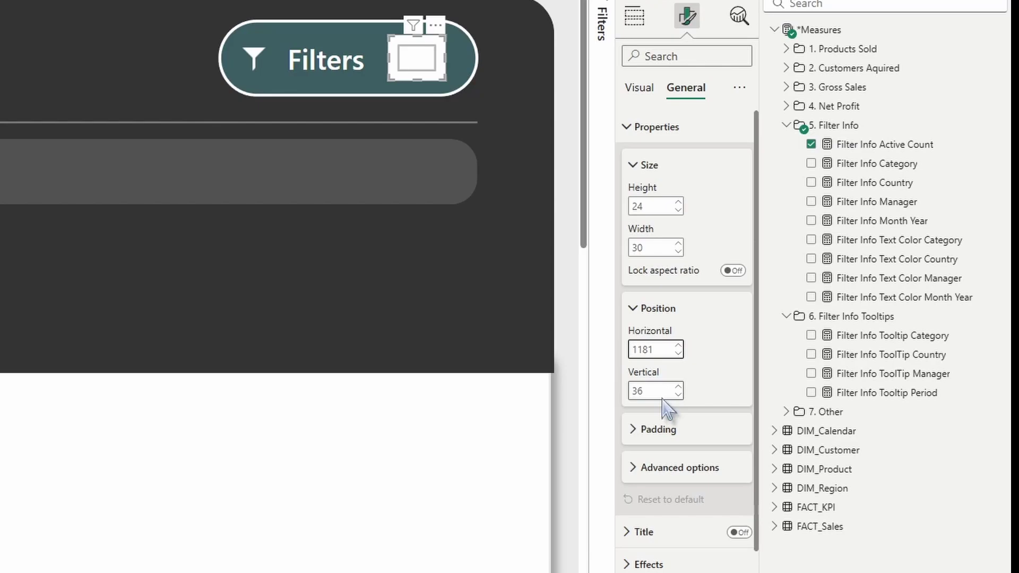
Set the canvas zoom to 100%
click(502, 333)
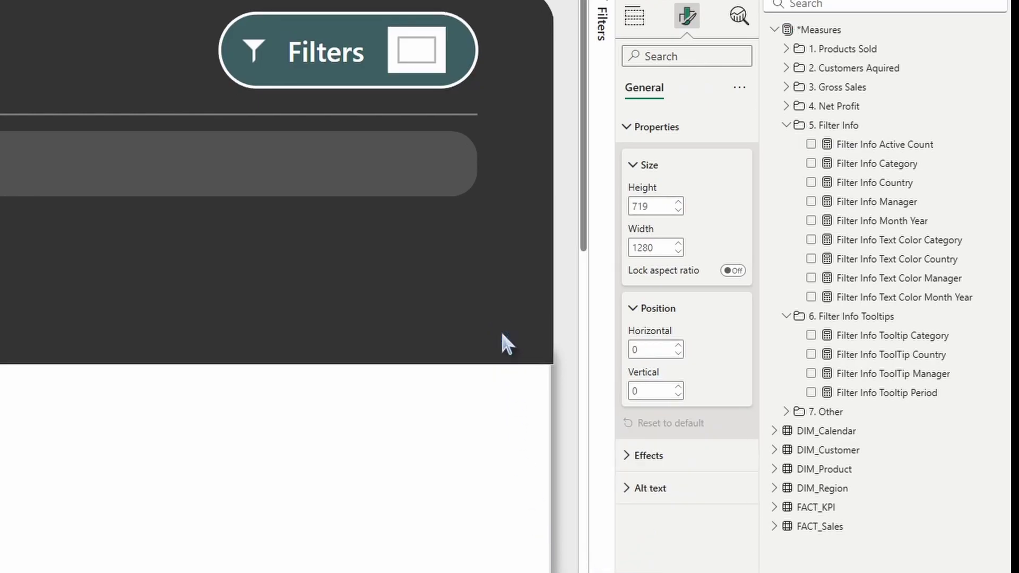
click(170, 206)
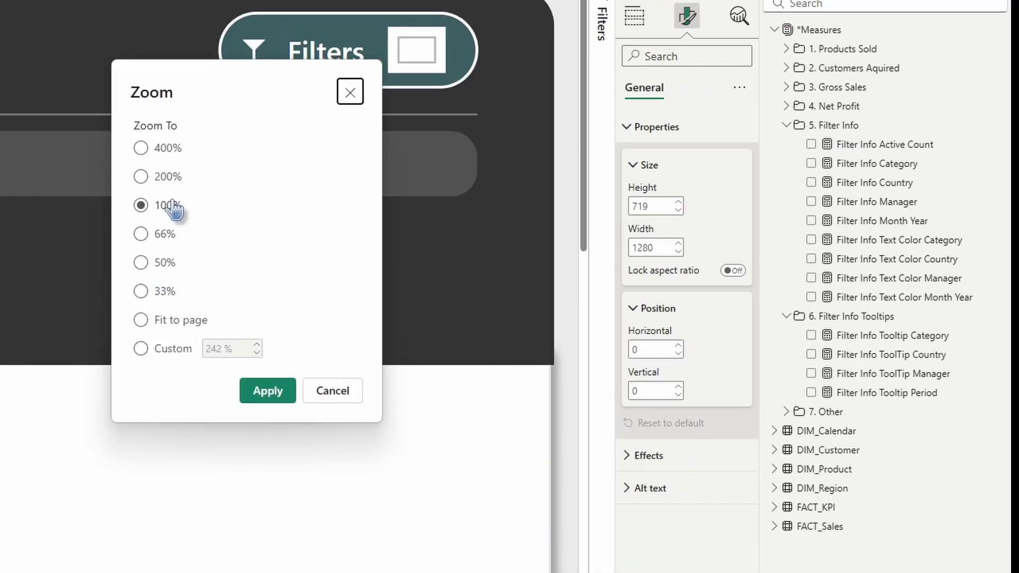
click(258, 396)
Reselect the small count card and bring up its padding settings at the left side
click(494, 4)
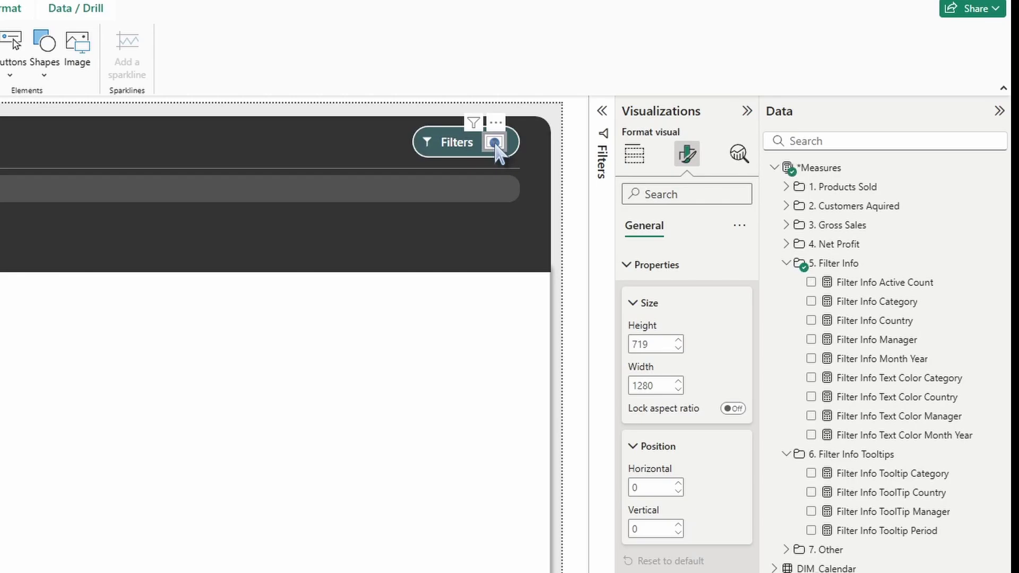
click(676, 266)
click(668, 267)
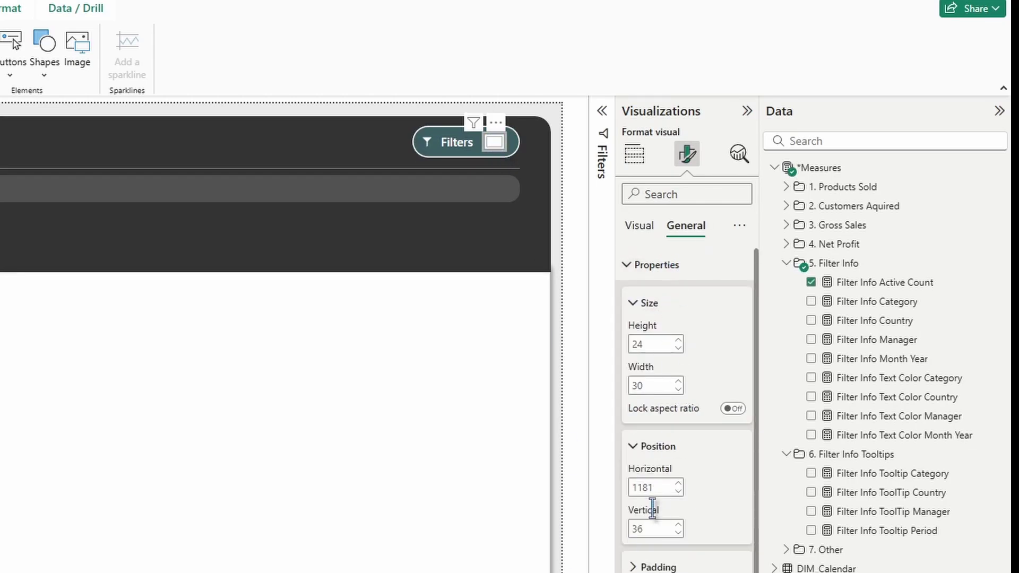
click(671, 366)
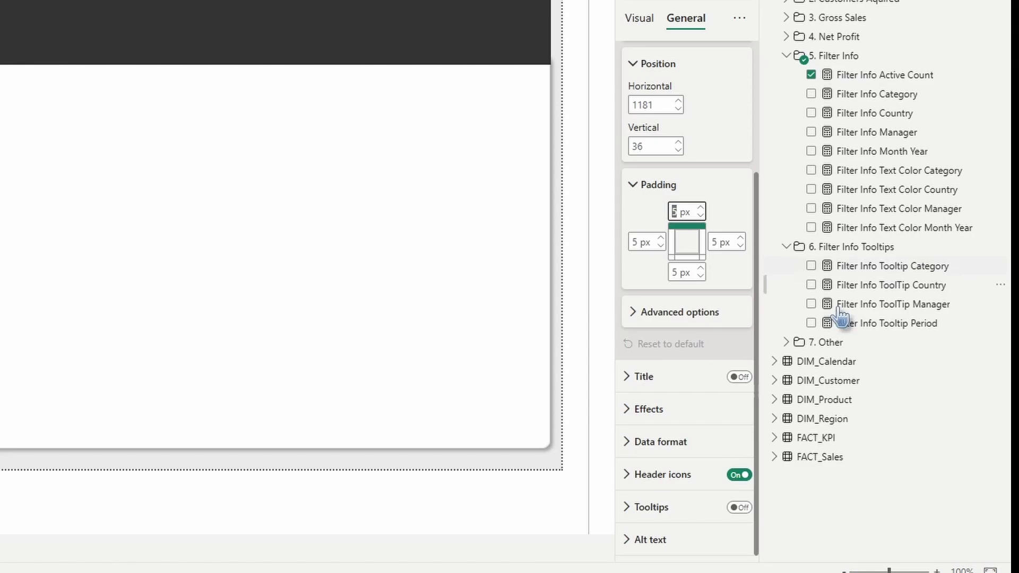
click(641, 240)
Set the card's padding to 0 px and give it a #3A5C62 visual border
text(0)
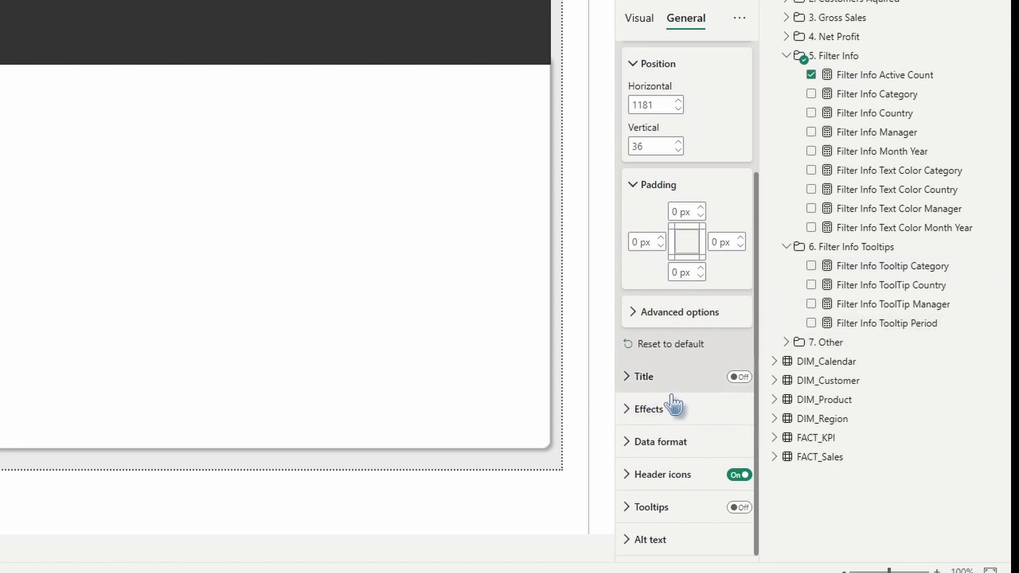
click(666, 409)
scroll(663, 404, down, 3)
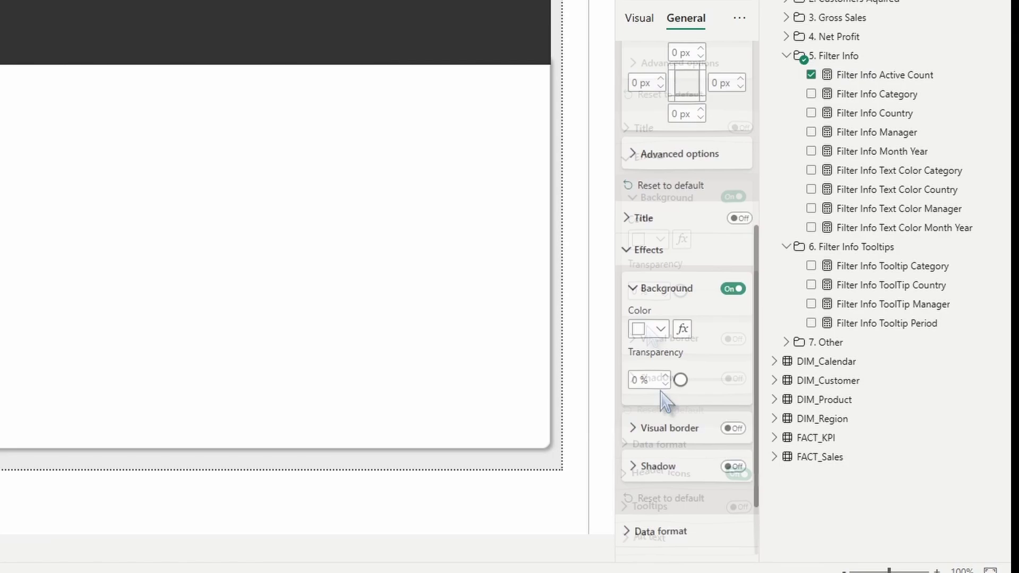
scroll(727, 367, down, 2)
click(733, 340)
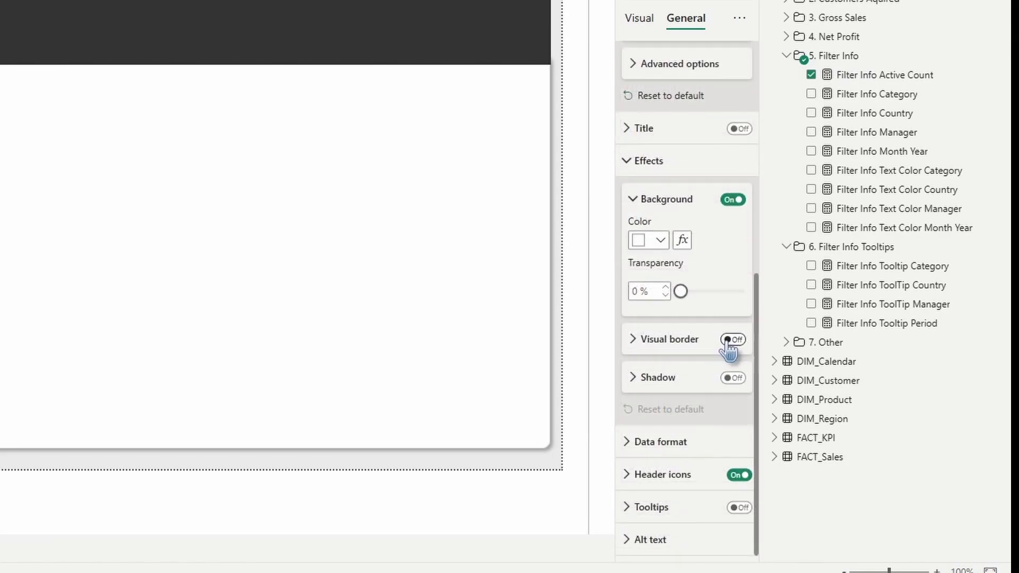
click(668, 342)
scroll(669, 348, down, 2)
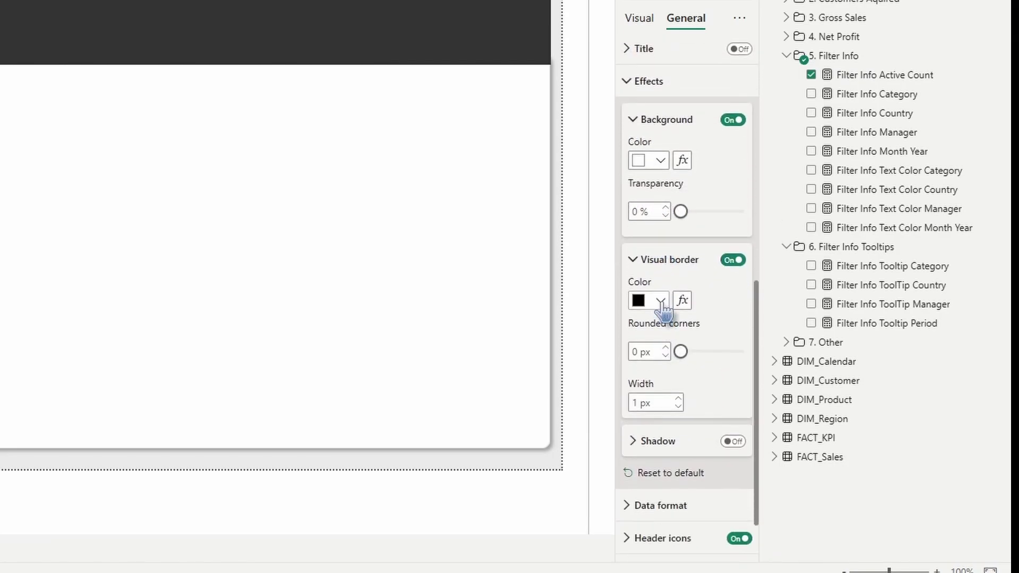
click(661, 303)
click(678, 266)
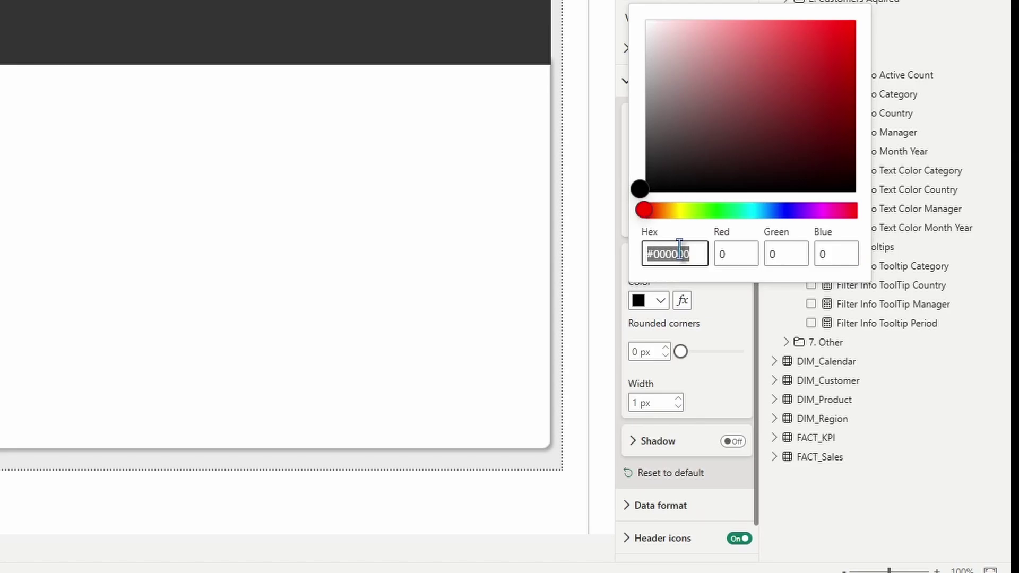
text(#3A5C62)
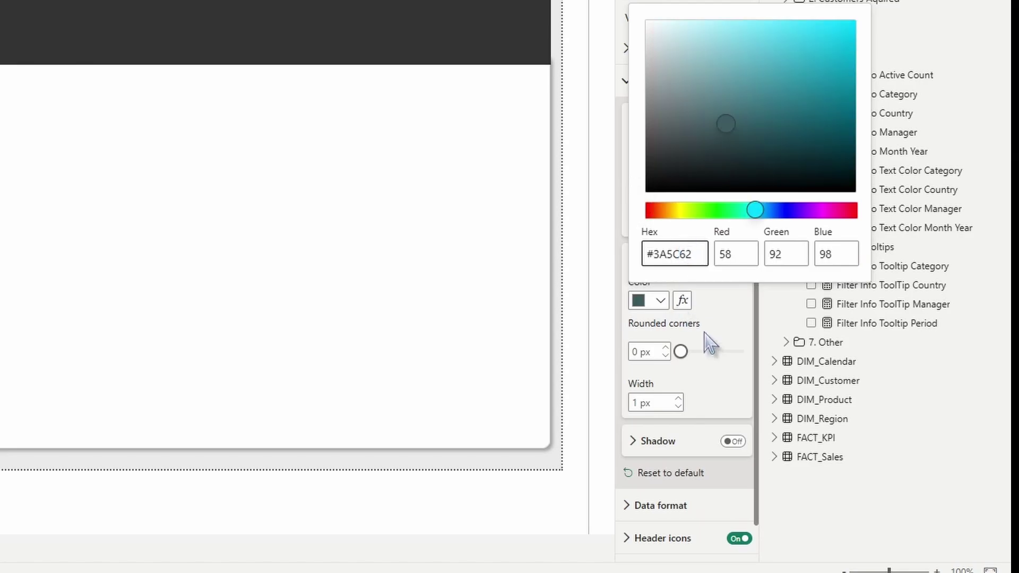
click(719, 304)
Round the card's corners to 20 px and turn off its header icons
click(639, 352)
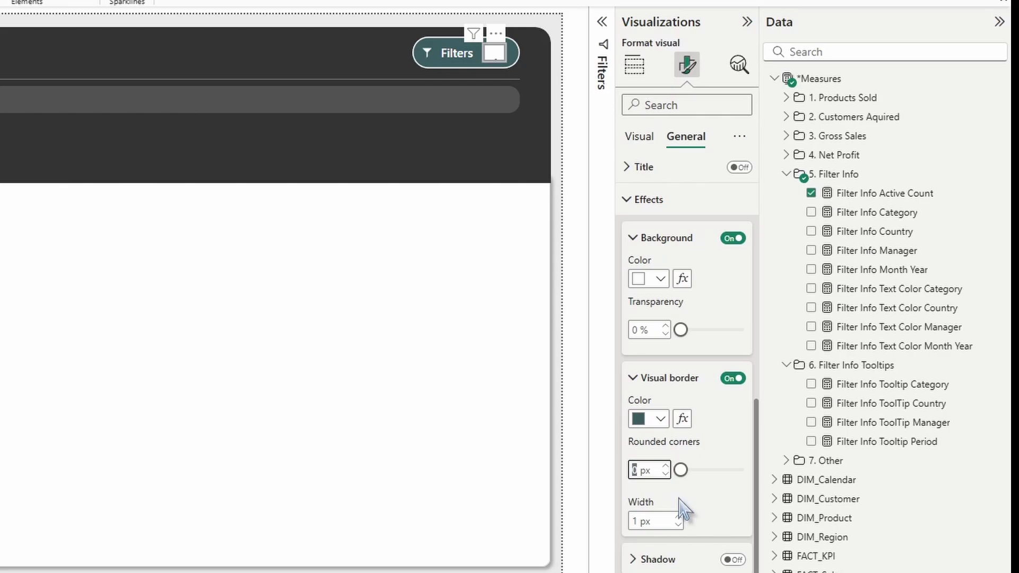
text(20)
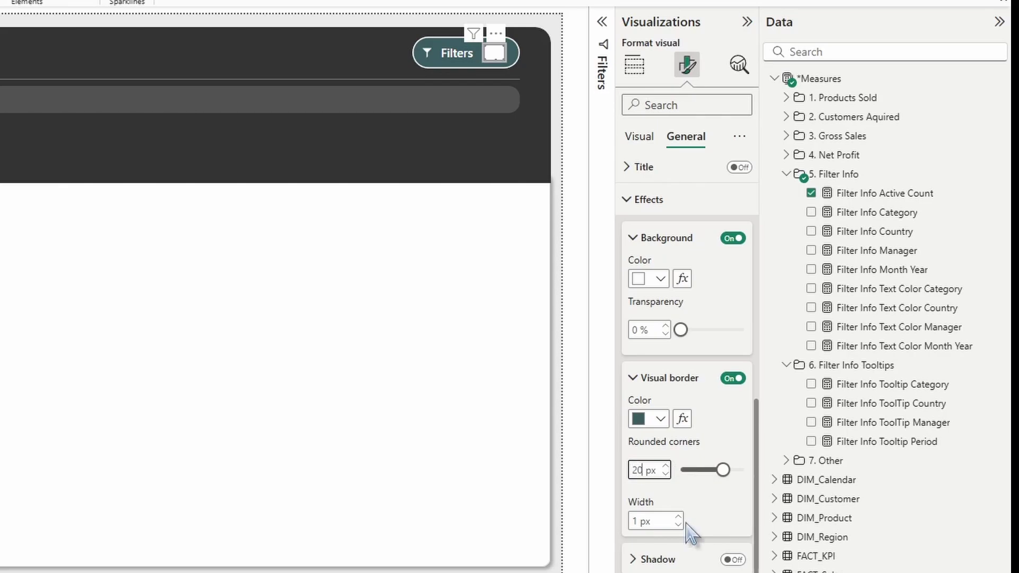
scroll(688, 534, down, 2)
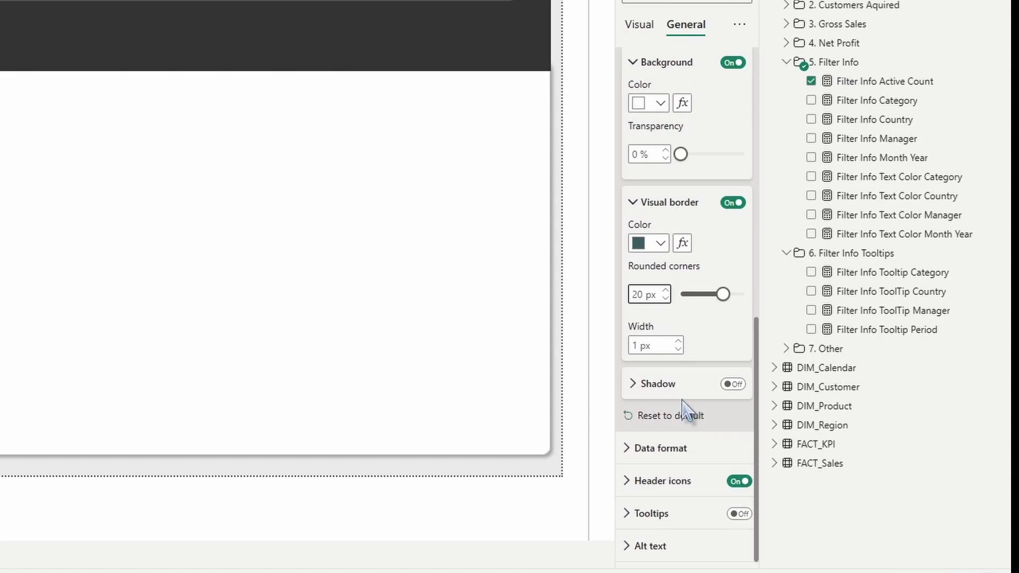
click(735, 484)
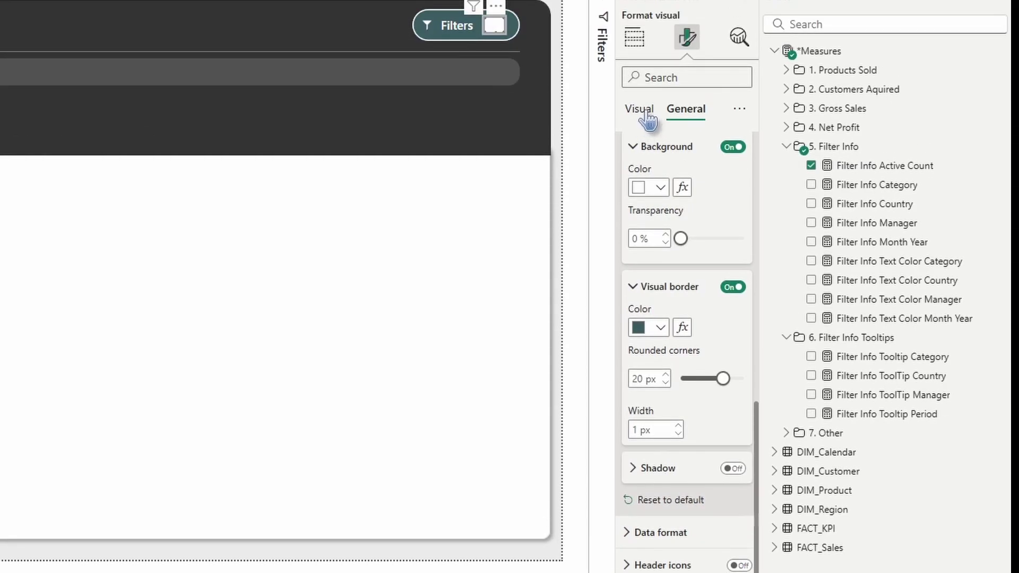
Set the card layout's bottom padding to 1 px and reveal the Callout values settings
click(647, 112)
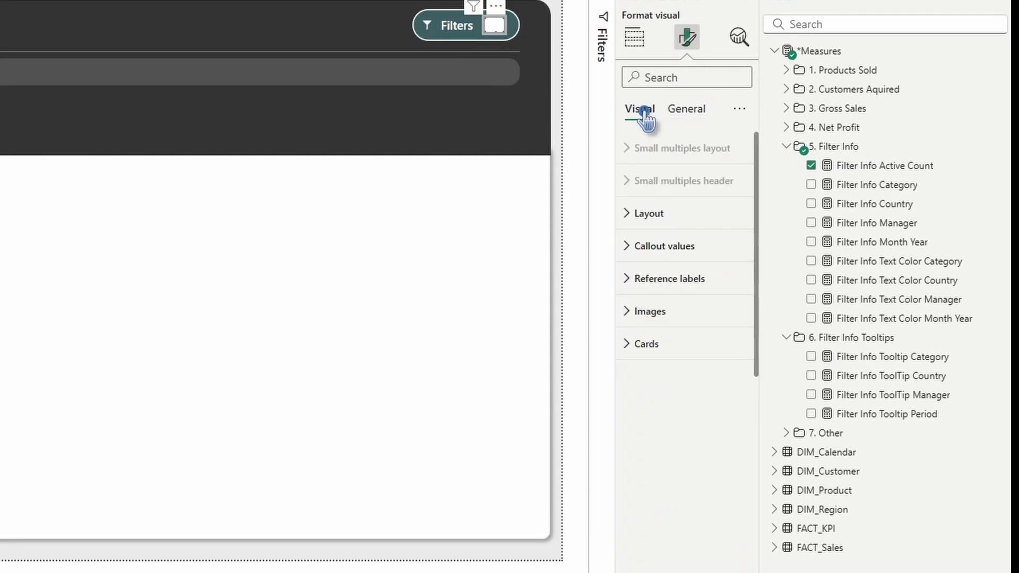
click(676, 215)
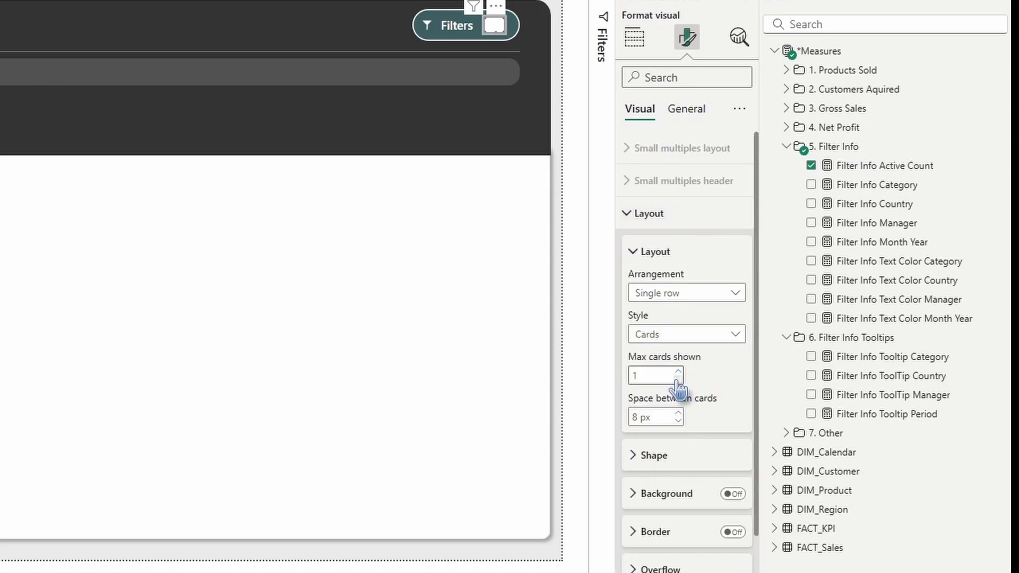
scroll(670, 435, down, 3)
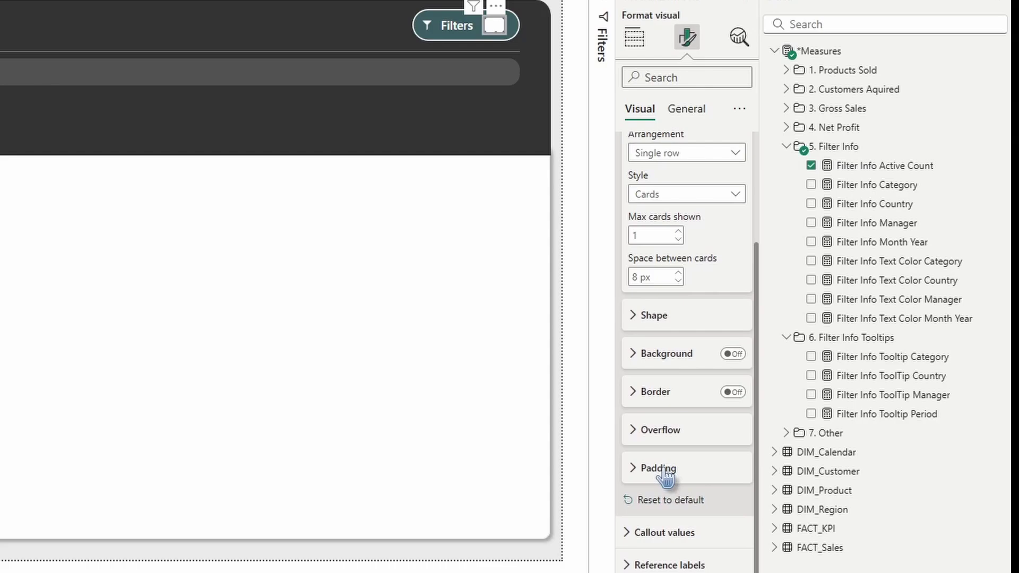
click(666, 475)
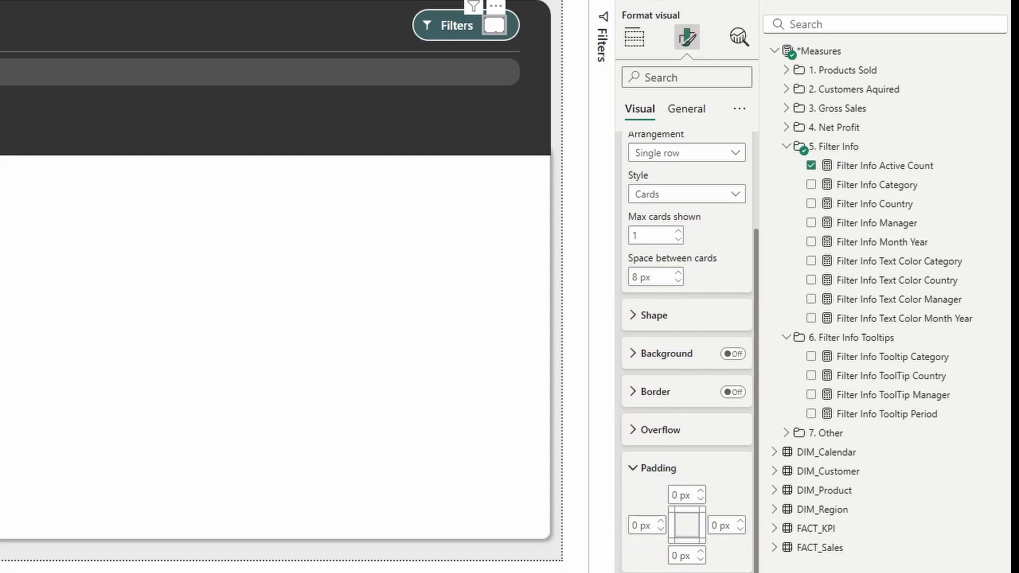
click(673, 556)
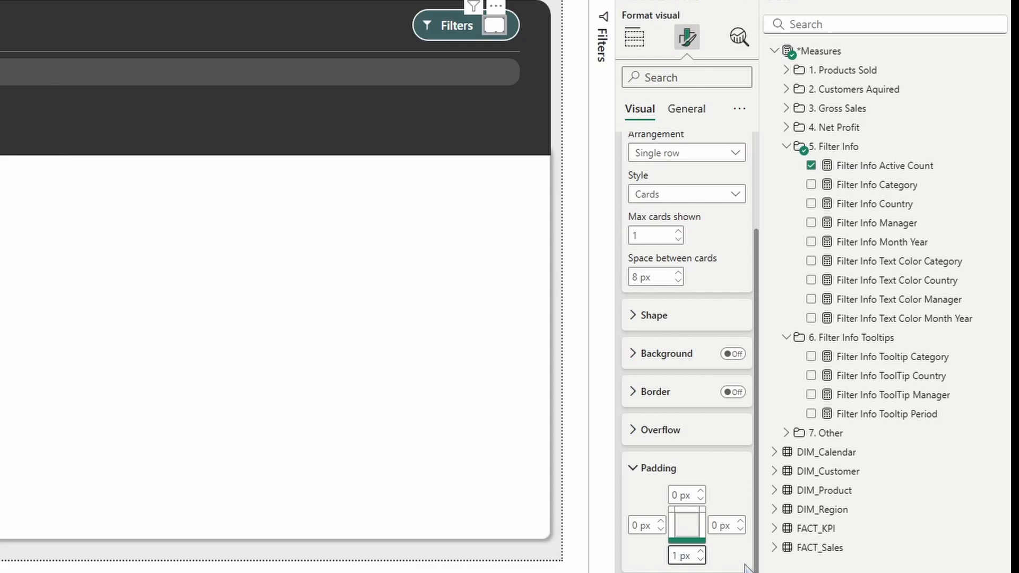
scroll(701, 523, down, 2)
click(667, 526)
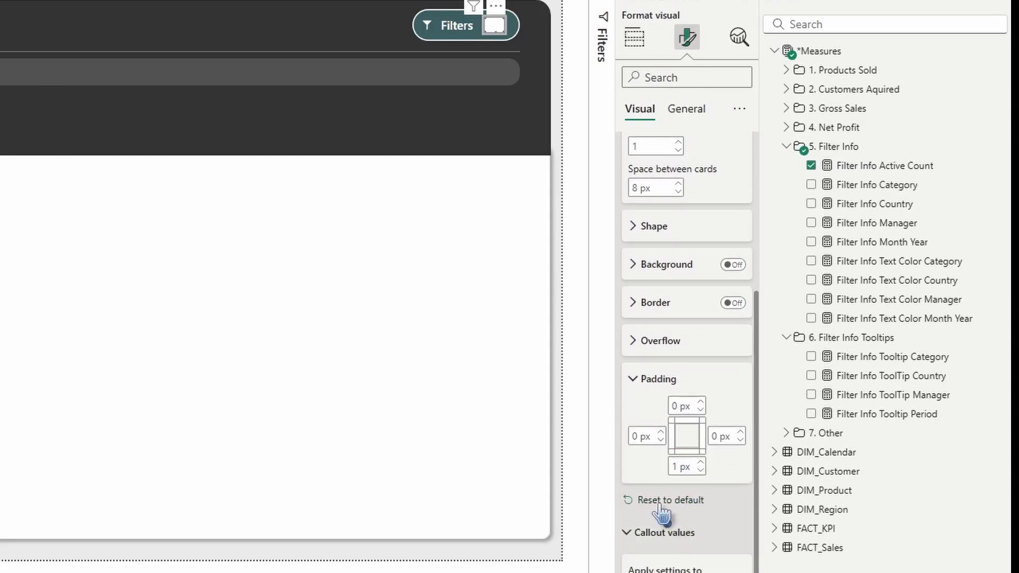
Make the callout value Segoe UI Bold, size 11, with a custom dark hex colour, centred
scroll(661, 478, down, 5)
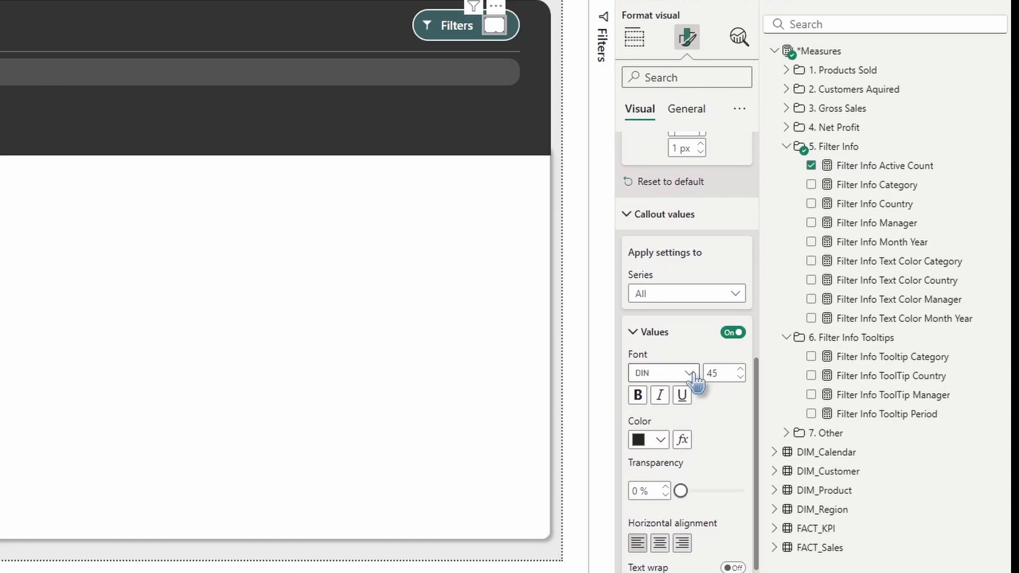
click(691, 374)
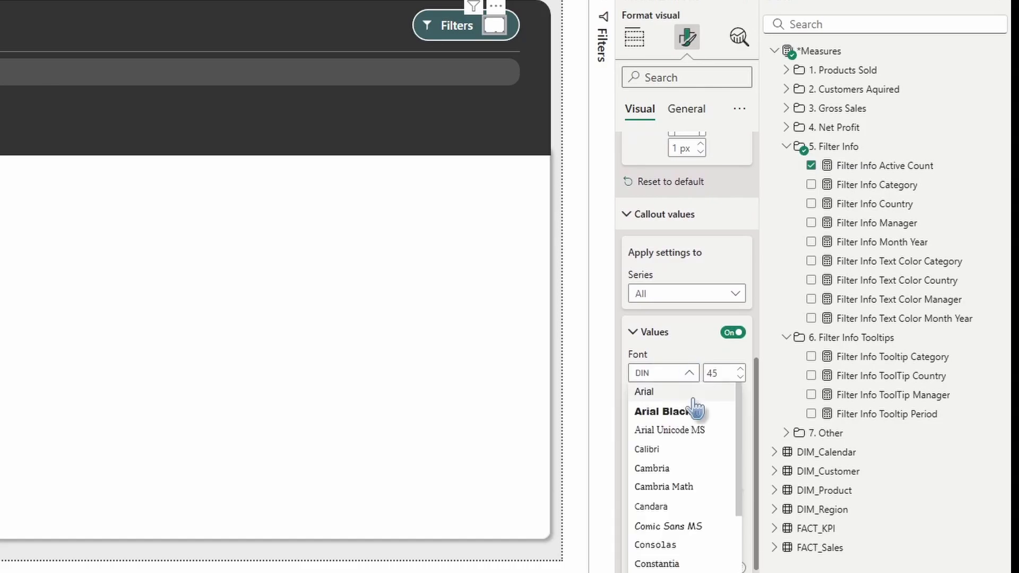
scroll(687, 525, down, 1)
scroll(691, 524, down, 3)
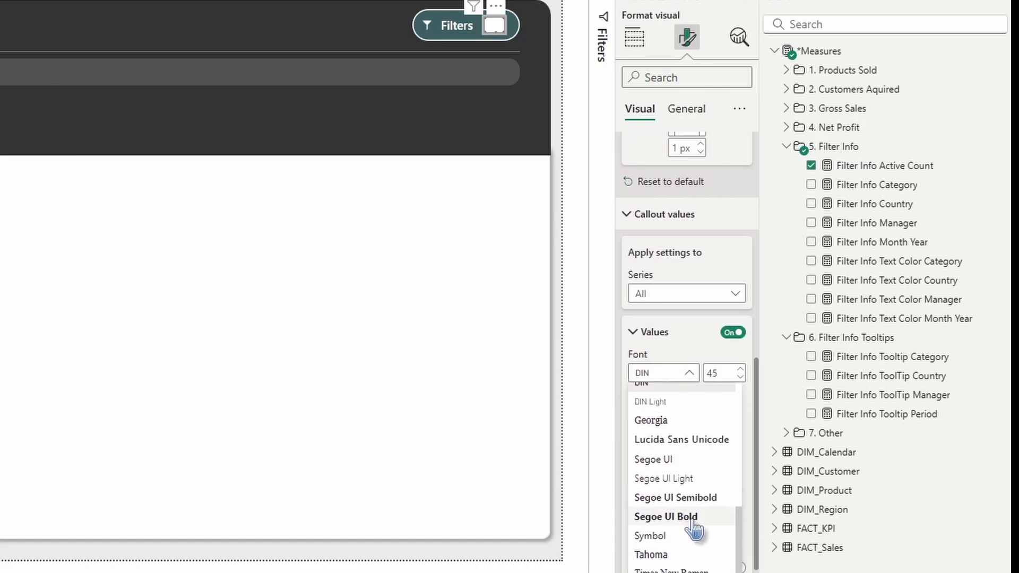
click(690, 517)
double_click(722, 371)
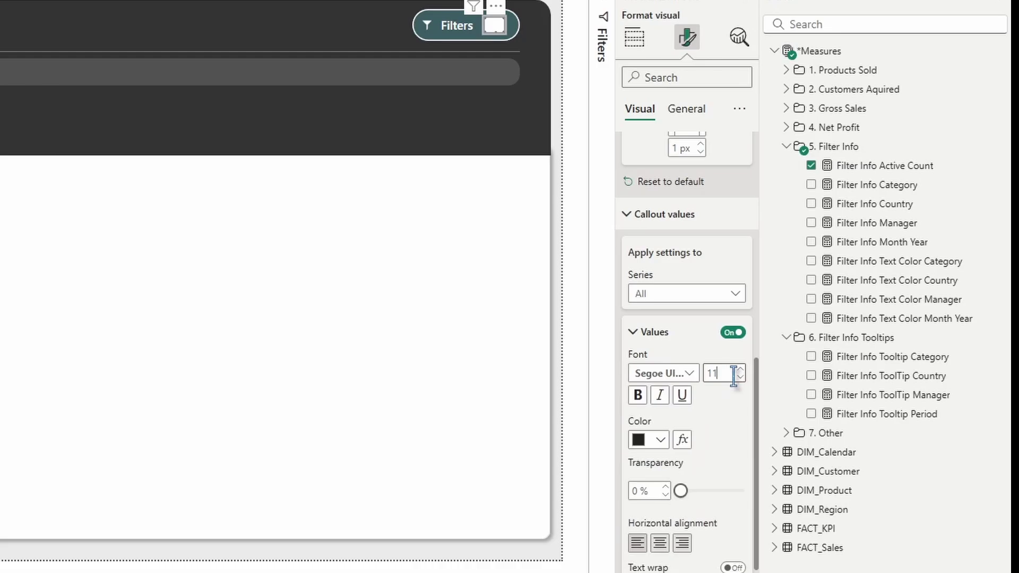
click(660, 440)
click(679, 405)
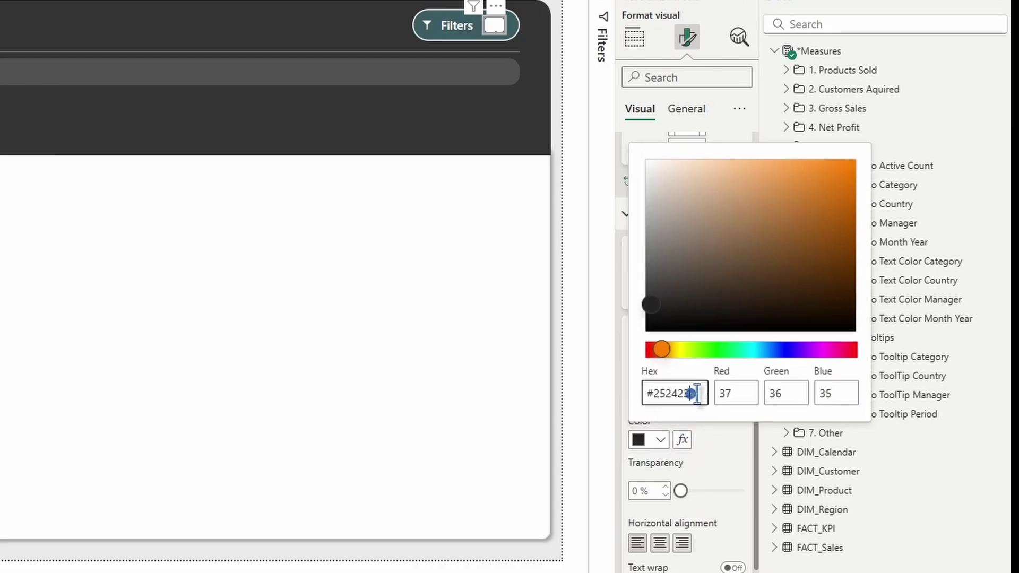
drag(699, 393, 657, 390)
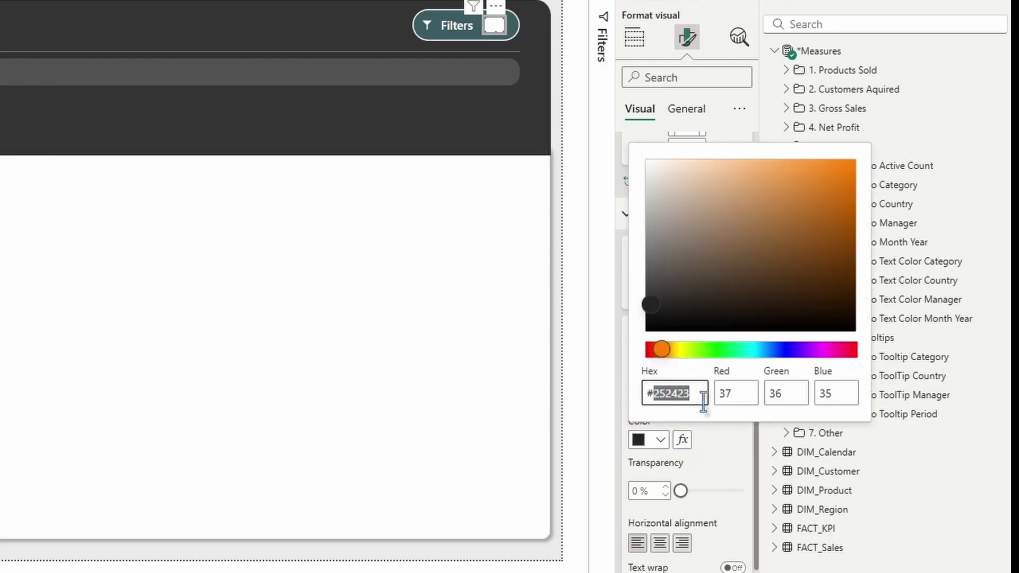
text(3333)
click(663, 544)
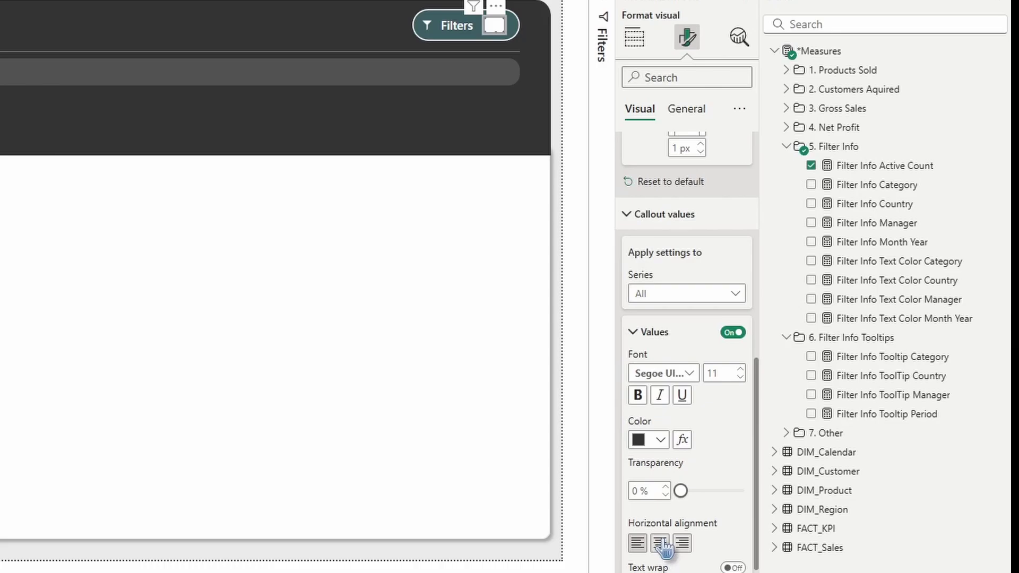
Set the label spacing to 0 px and turn the card's label off
scroll(663, 495, down, 3)
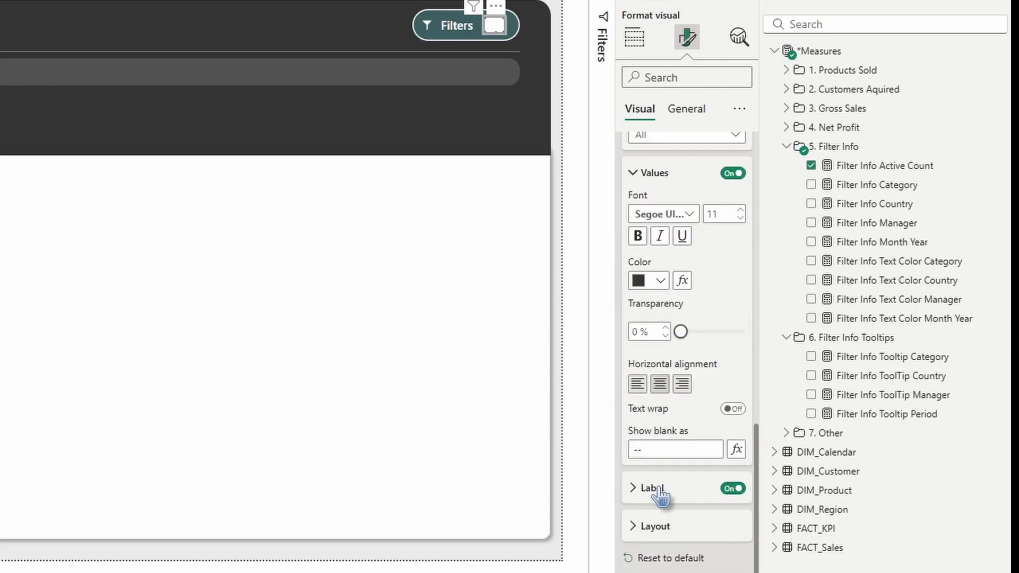
click(652, 488)
scroll(664, 487, down, 6)
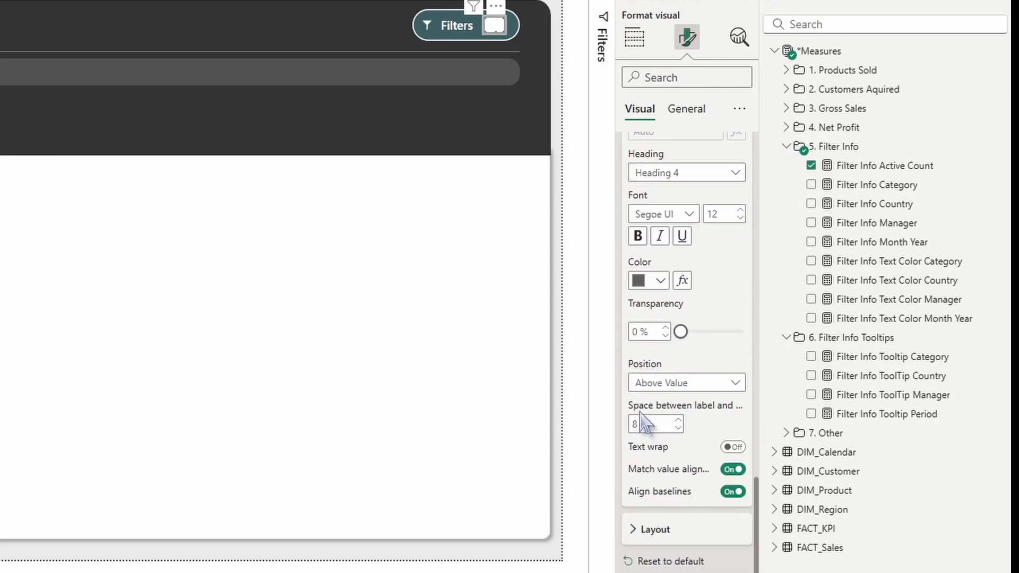
click(640, 422)
scroll(711, 425, up, 3)
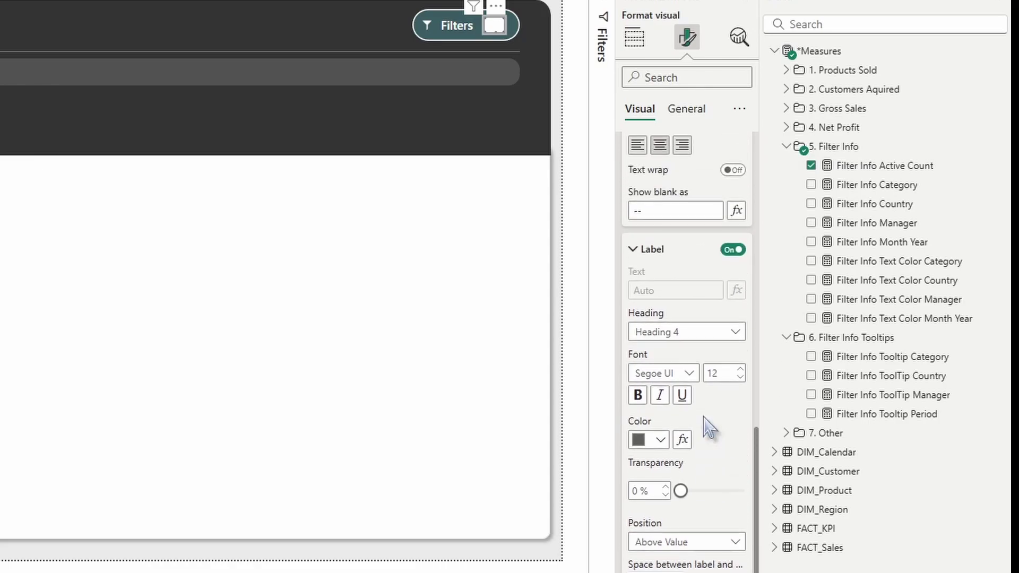
click(731, 250)
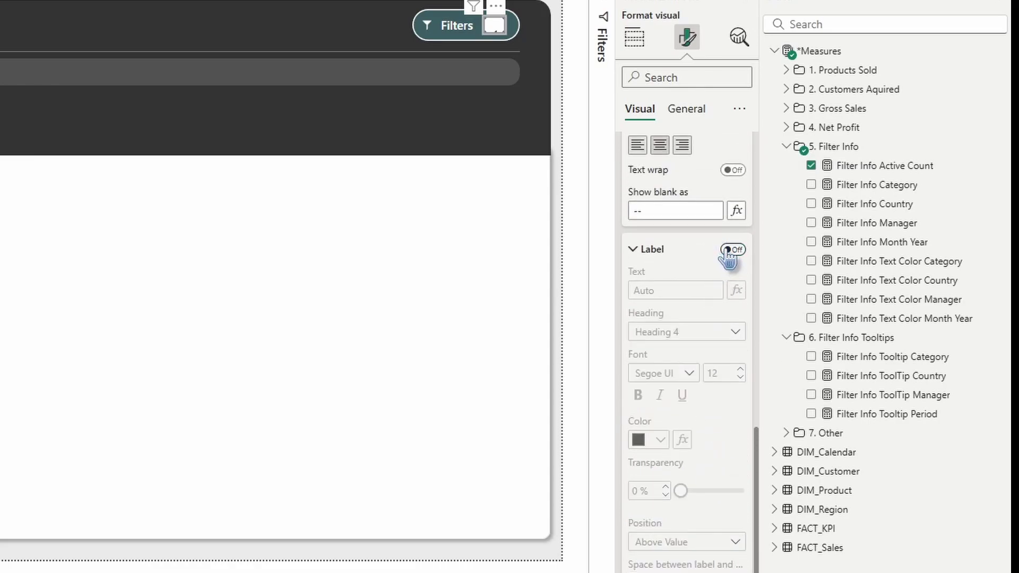
scroll(722, 337, down, 2)
Set card padding to Custom with 0 px on every side and turn off the card background
scroll(722, 329, down, 2)
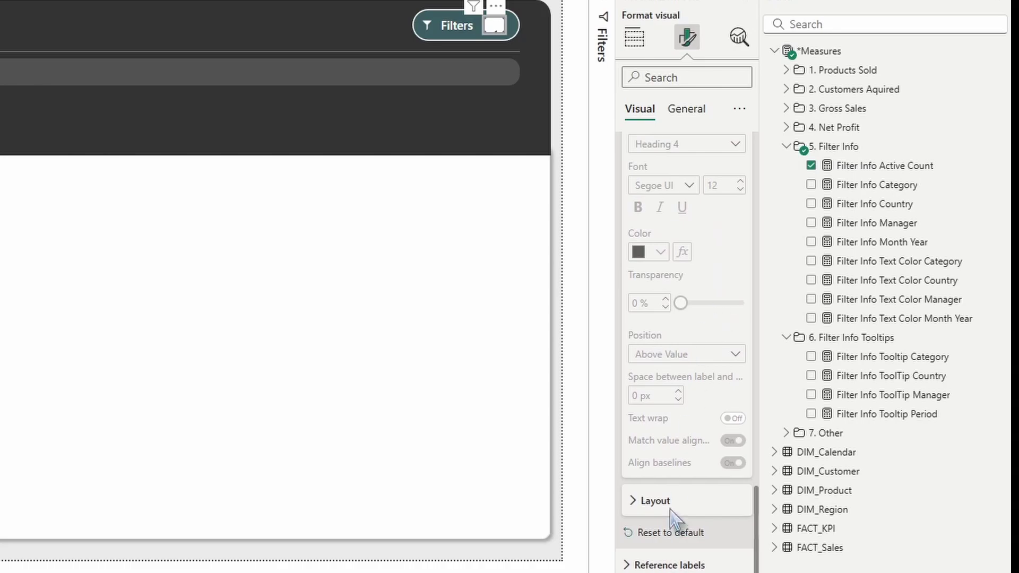
scroll(680, 505, down, 8)
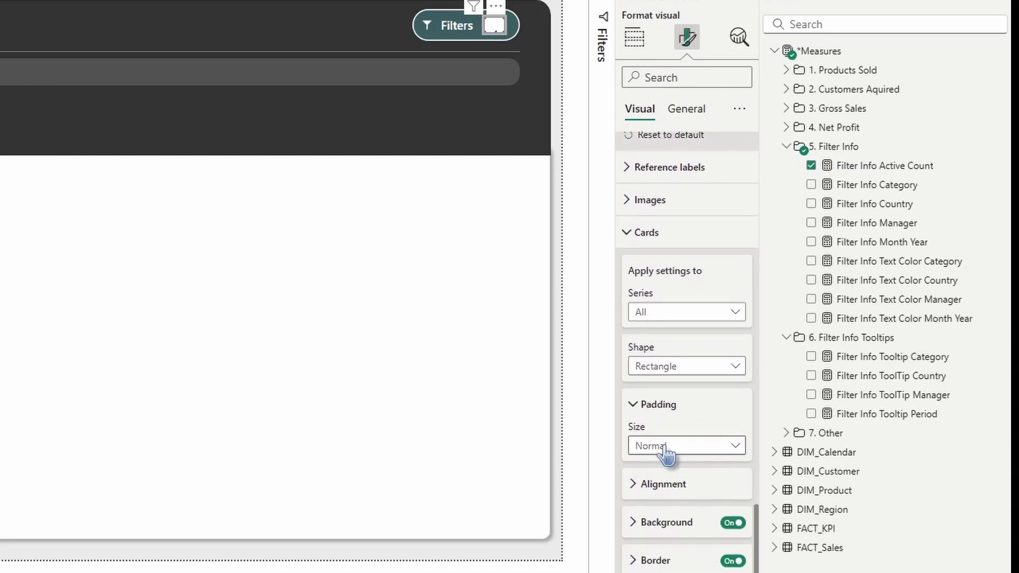
click(666, 451)
click(651, 521)
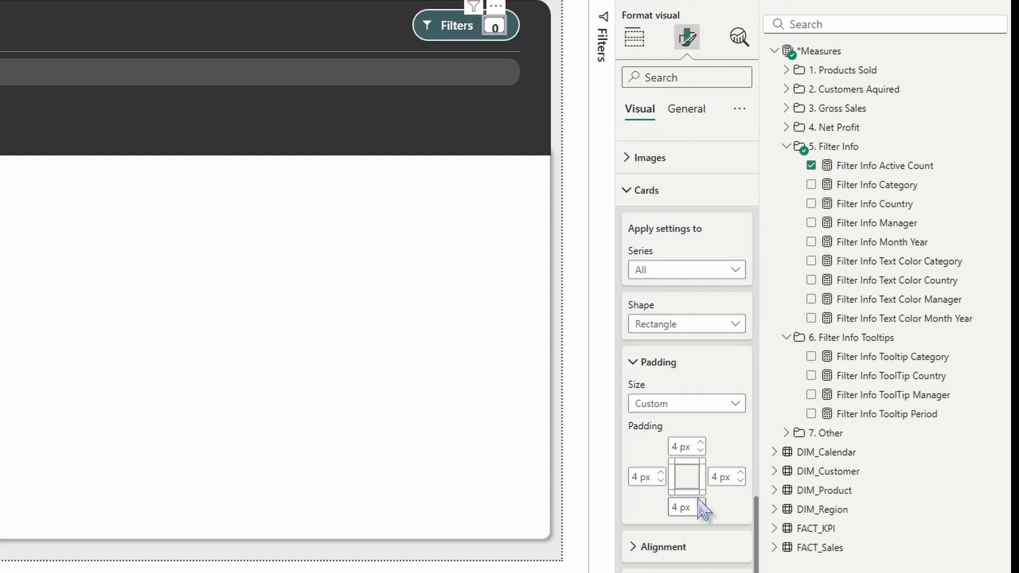
scroll(703, 510, down, 1)
click(679, 409)
text(0)
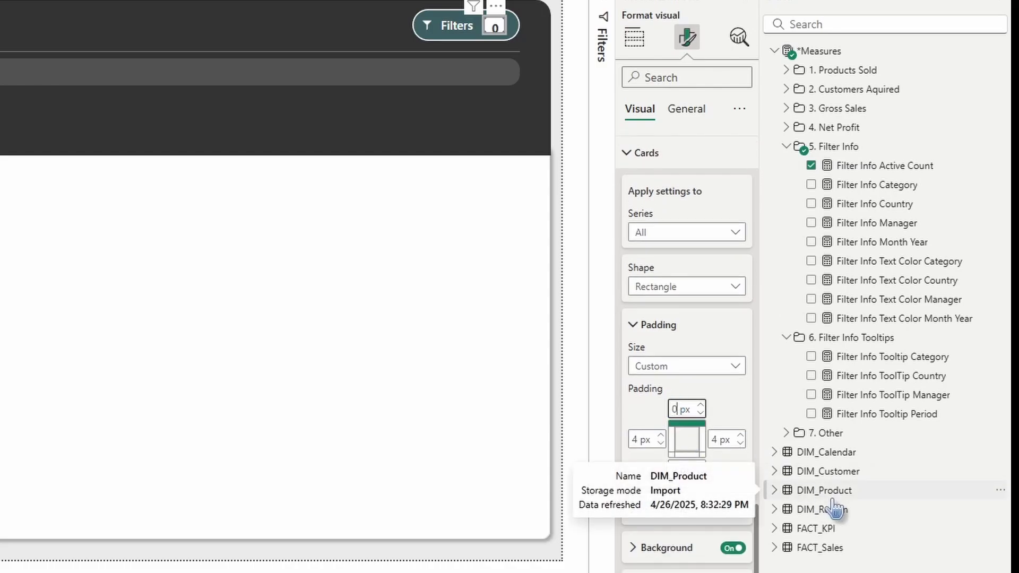
key(Tab)
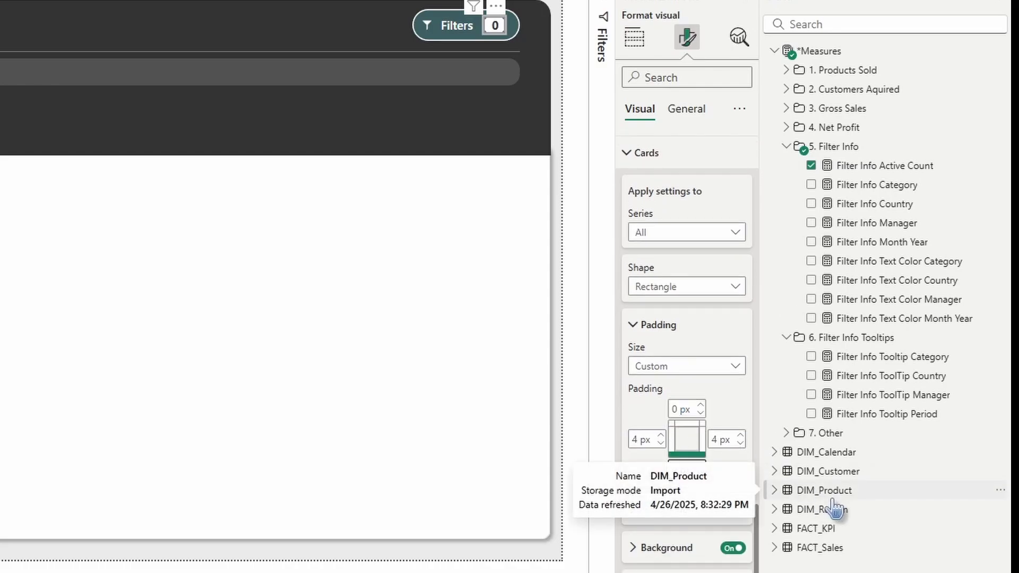
double_click(634, 439)
text(0)
key(Tab)
text(0)
scroll(700, 525, down, 3)
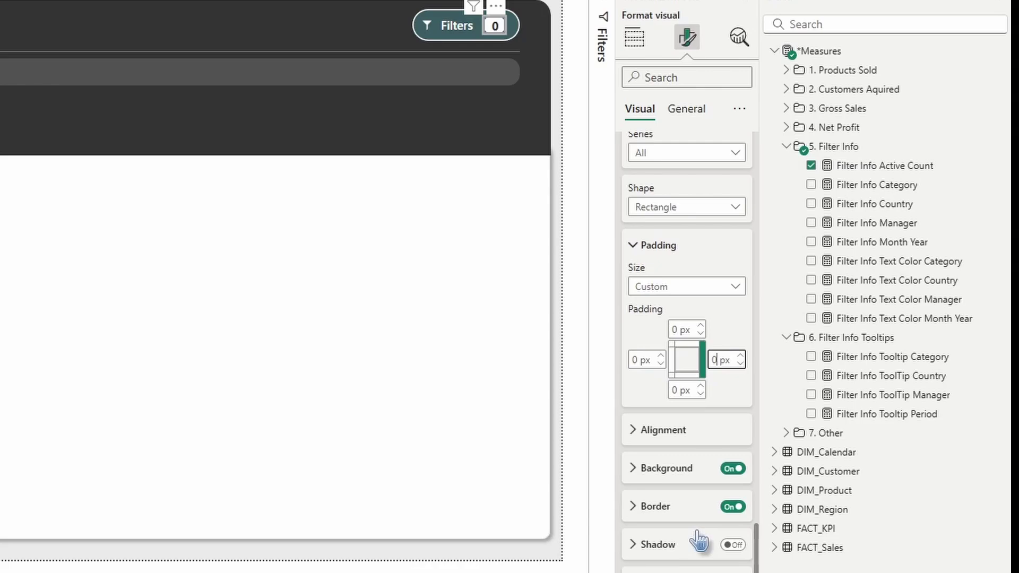
click(734, 471)
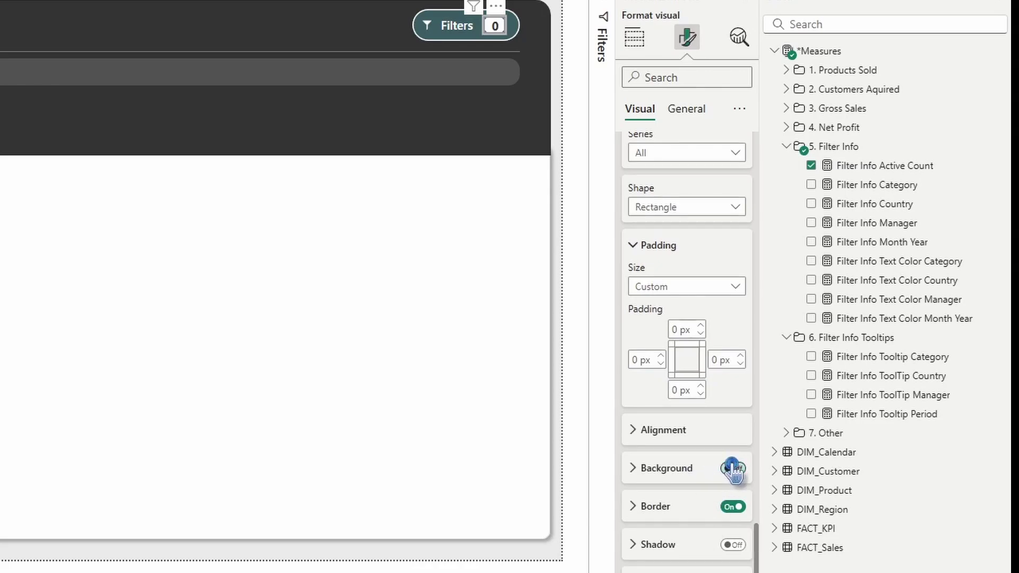
Turn off the card border, then view the whole canvas at 100% zoom
click(733, 508)
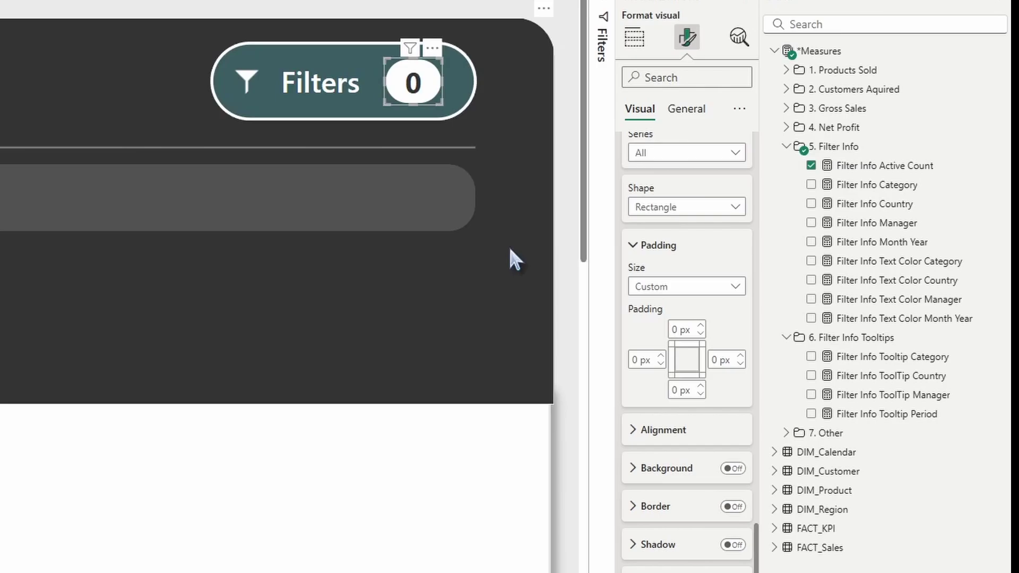
click(457, 481)
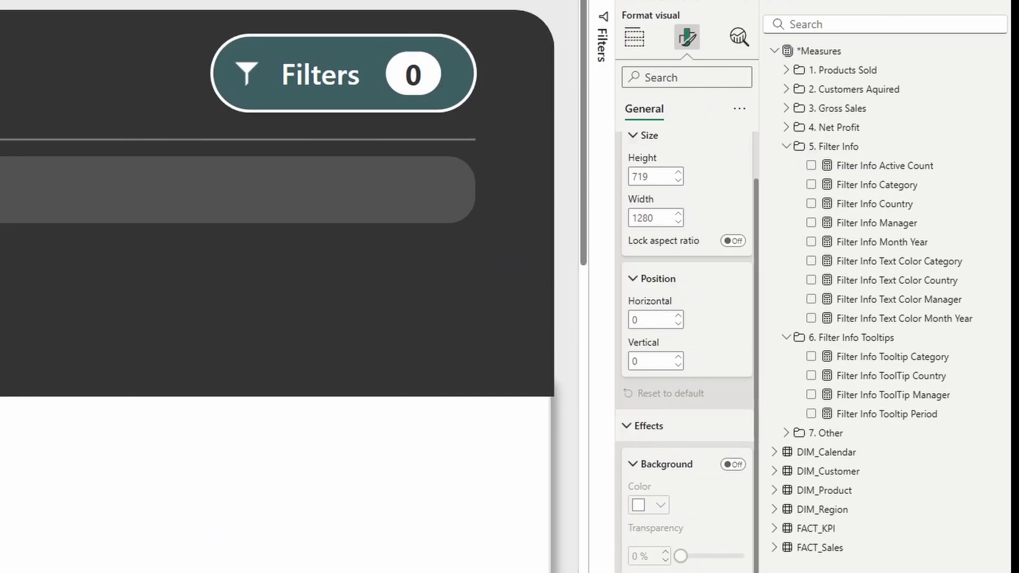
click(145, 228)
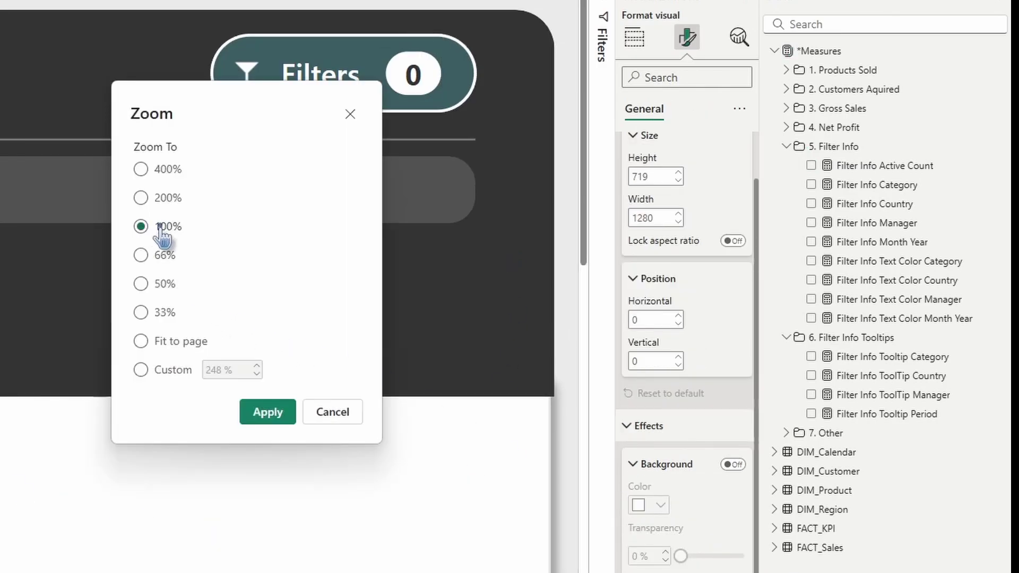
click(275, 415)
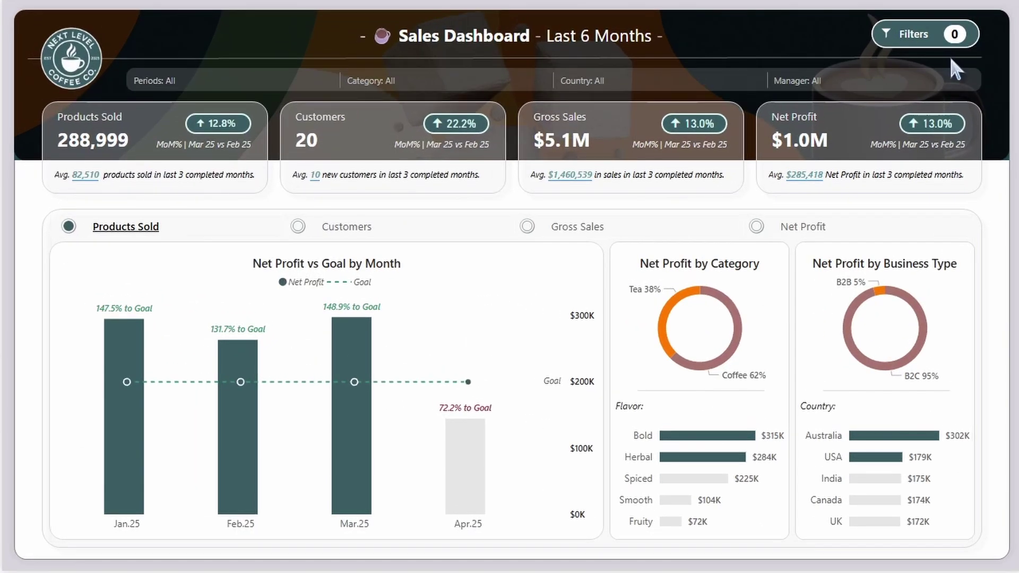
Open the dashboard's Filters panel
click(714, 114)
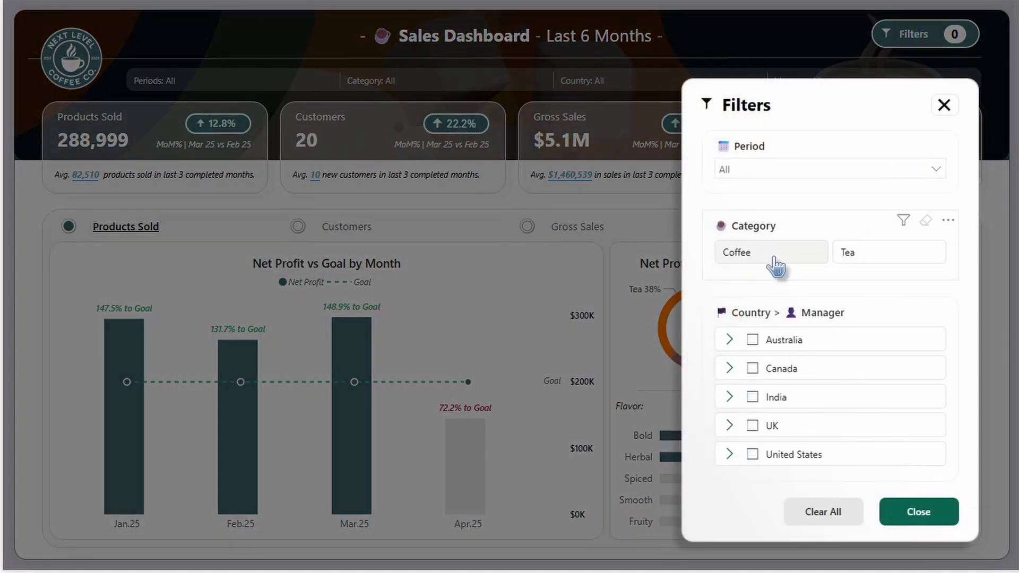
Filter the report to the Coffee category and the April 2025 period
click(751, 265)
click(765, 169)
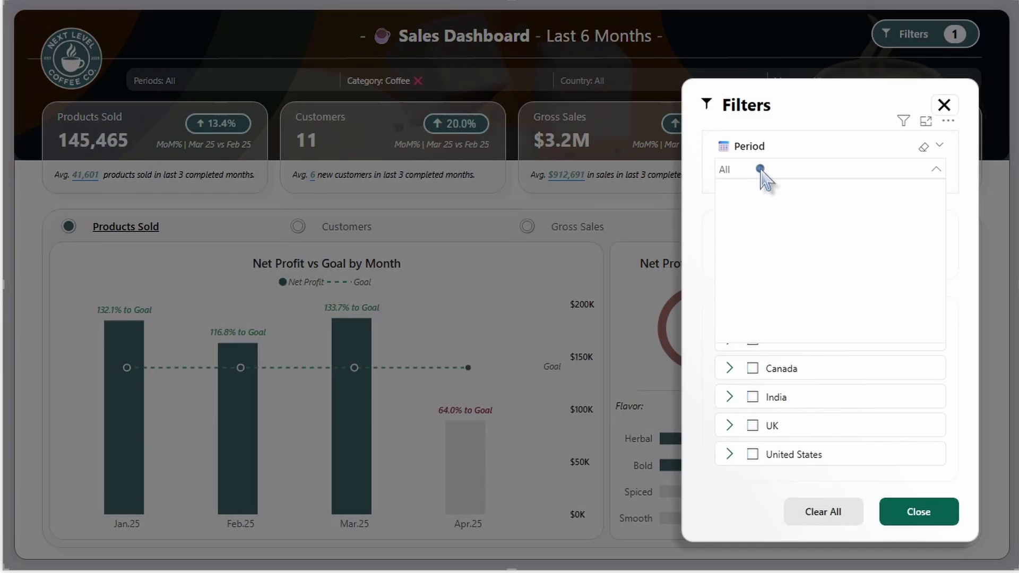
click(726, 247)
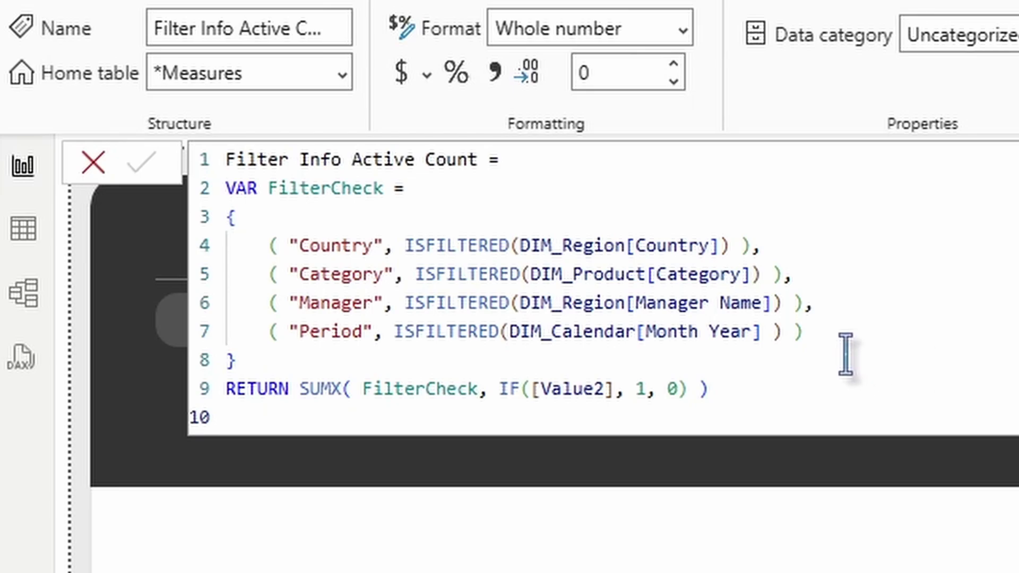
drag(383, 245, 289, 245)
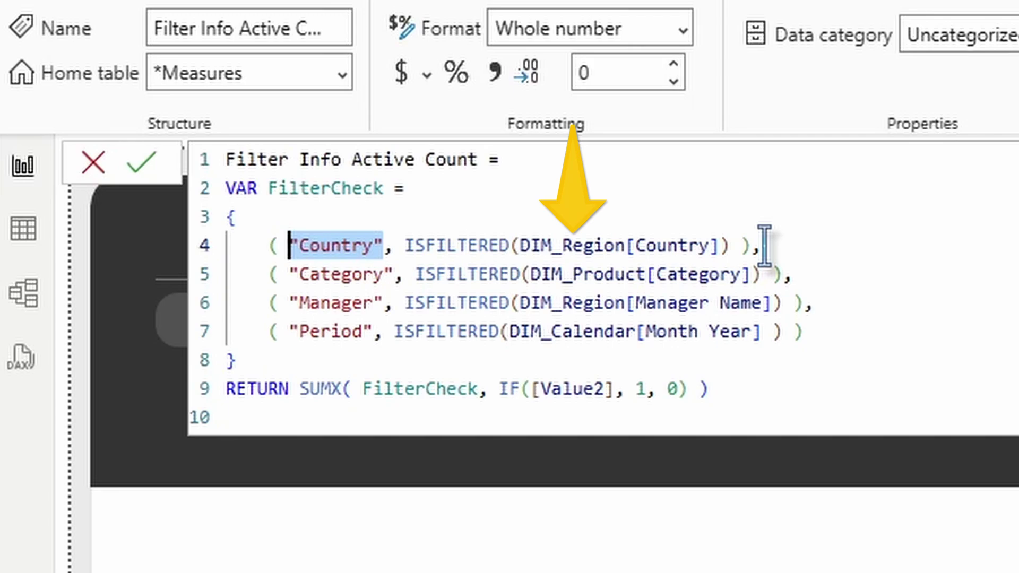
drag(768, 245, 520, 245)
drag(384, 245, 290, 245)
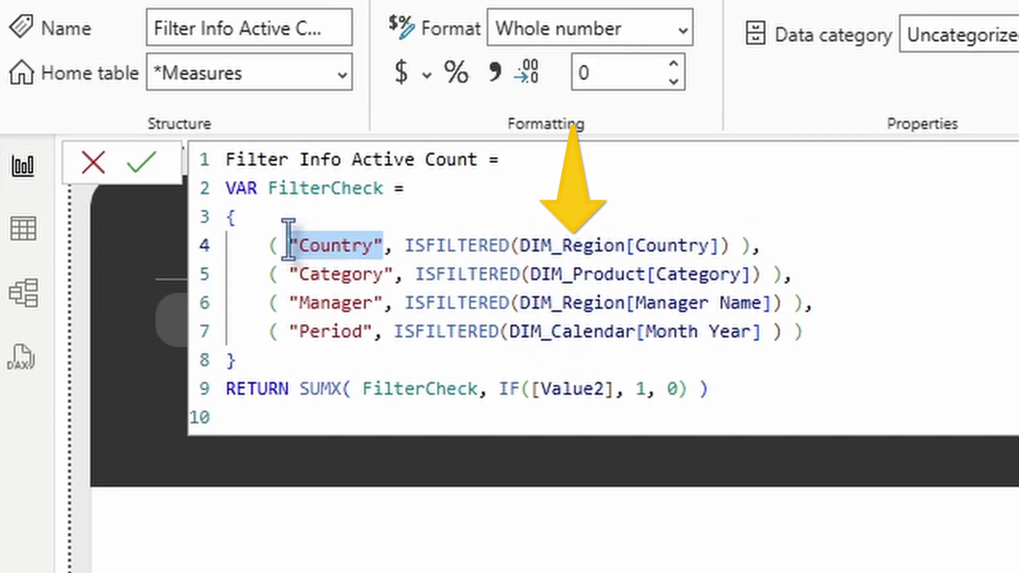
drag(521, 245, 405, 245)
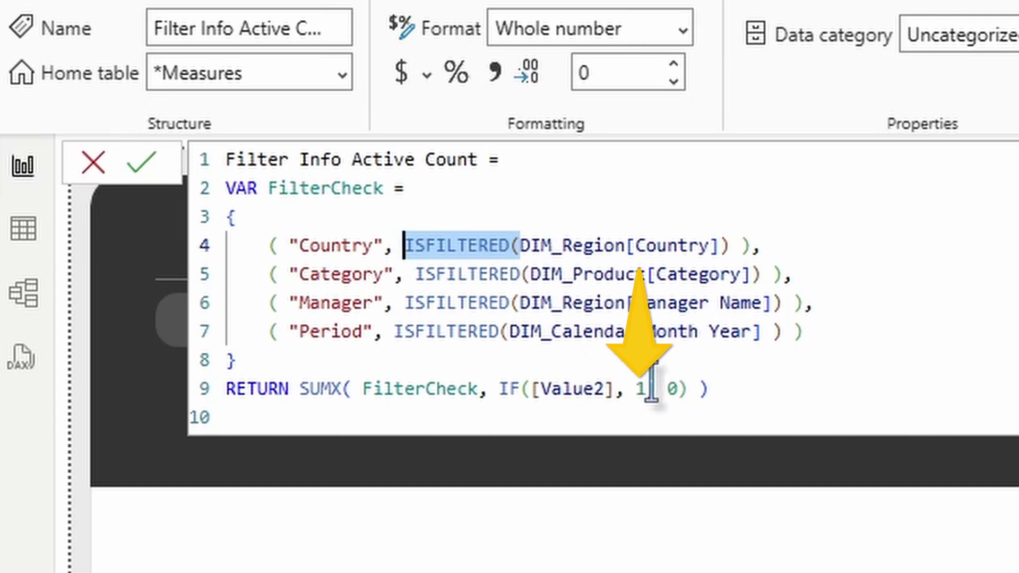
drag(658, 389, 626, 389)
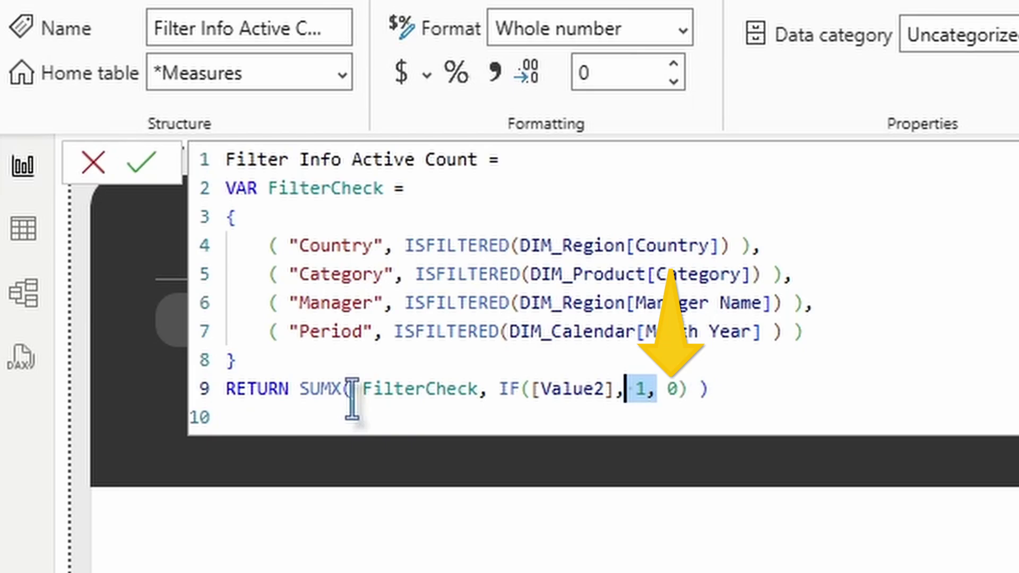
drag(351, 395, 299, 390)
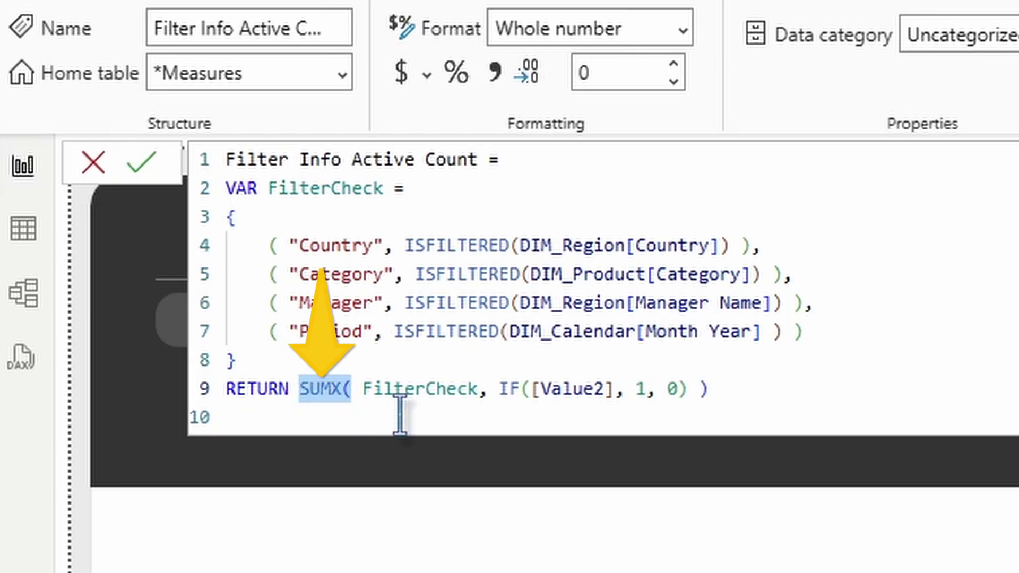
drag(615, 389, 540, 392)
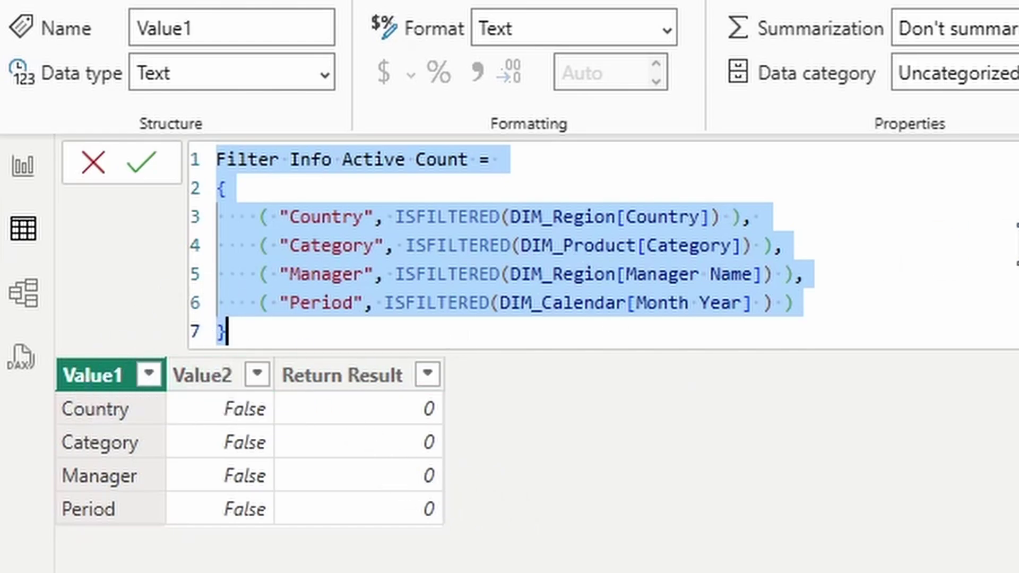
Inspect the Value2 column and the Return Result formula IF(Value2 = TRUE(),1,0) in Table view
click(783, 245)
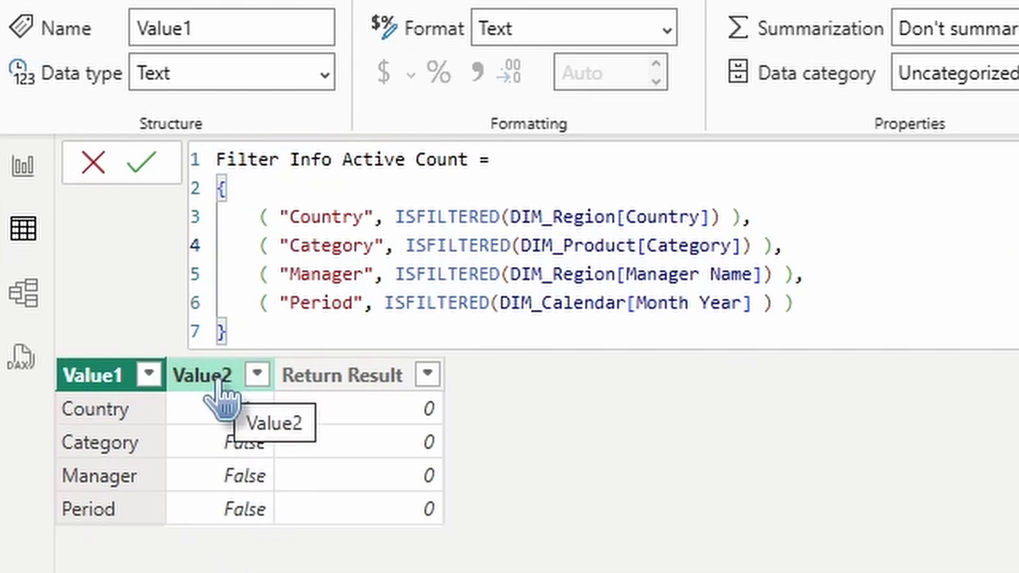
drag(763, 218, 393, 210)
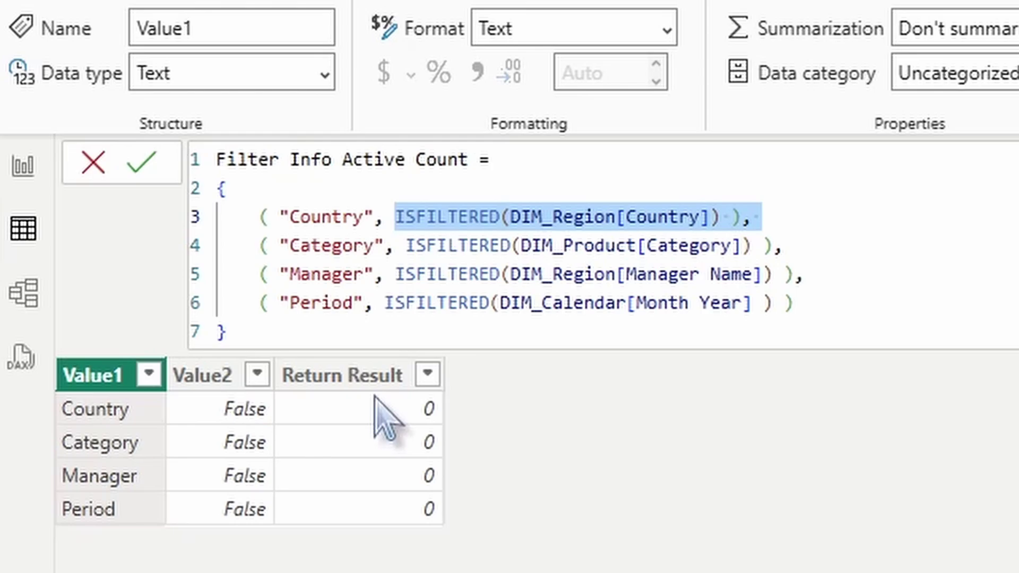
click(345, 377)
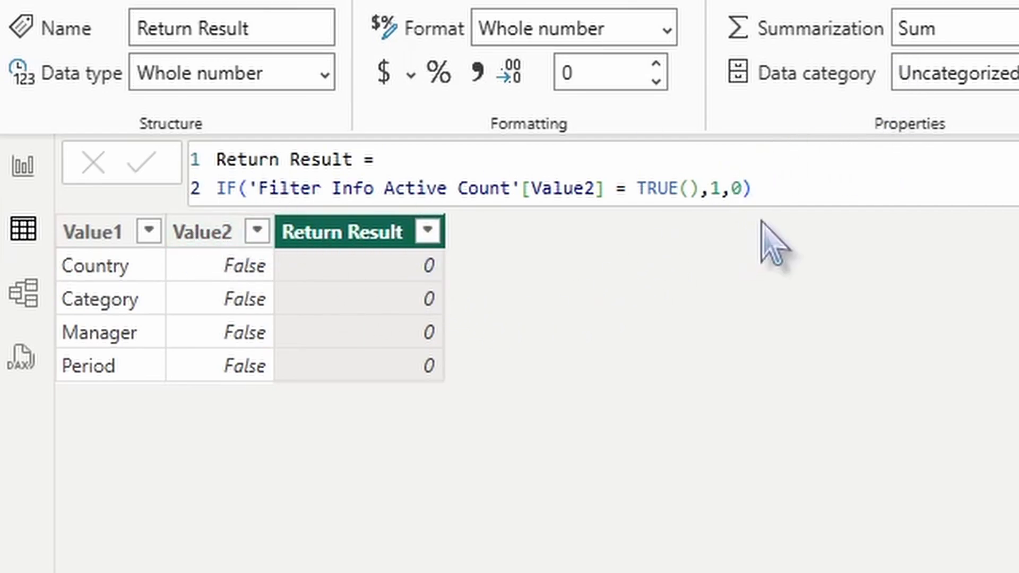
drag(762, 189, 626, 189)
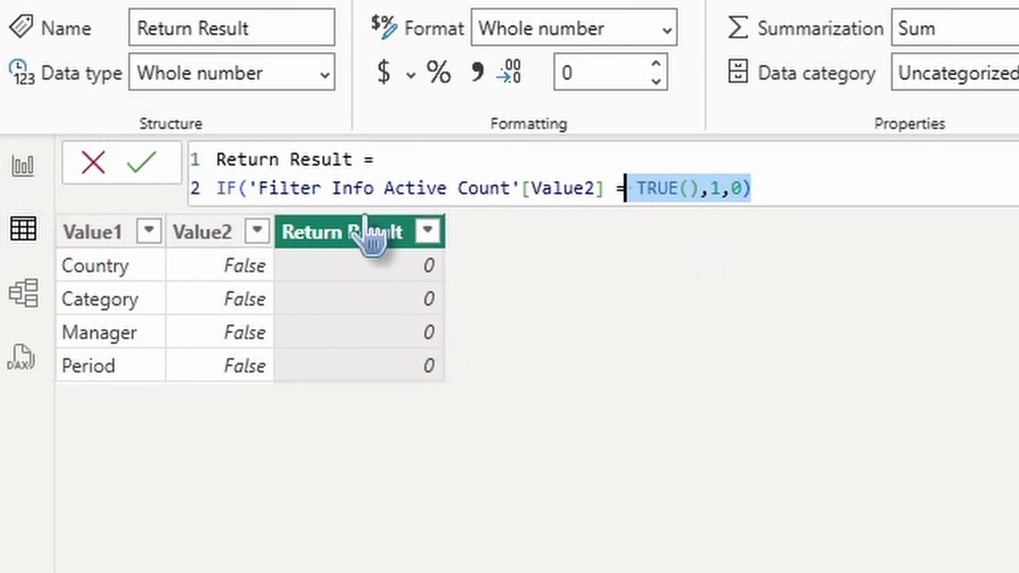
Return to the report canvas and open the dashboard's Filters panel
click(27, 167)
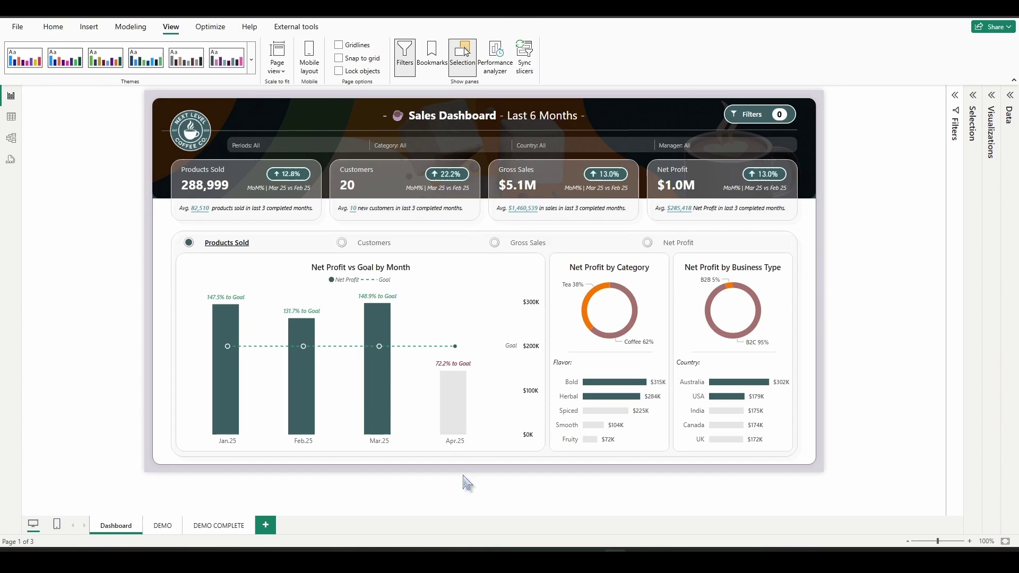
click(767, 117)
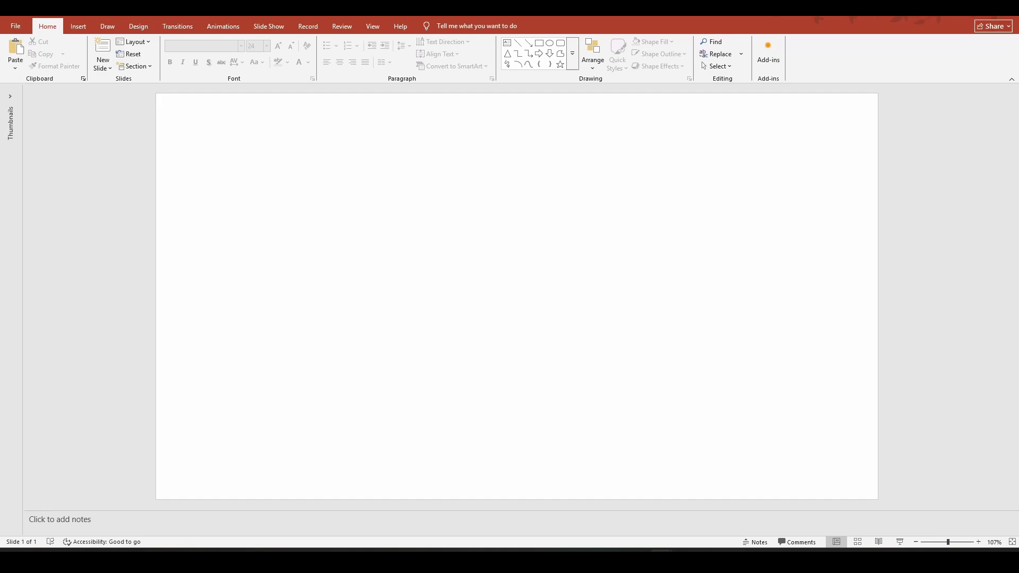
Draw a rounded rectangle on the PowerPoint slide
click(77, 27)
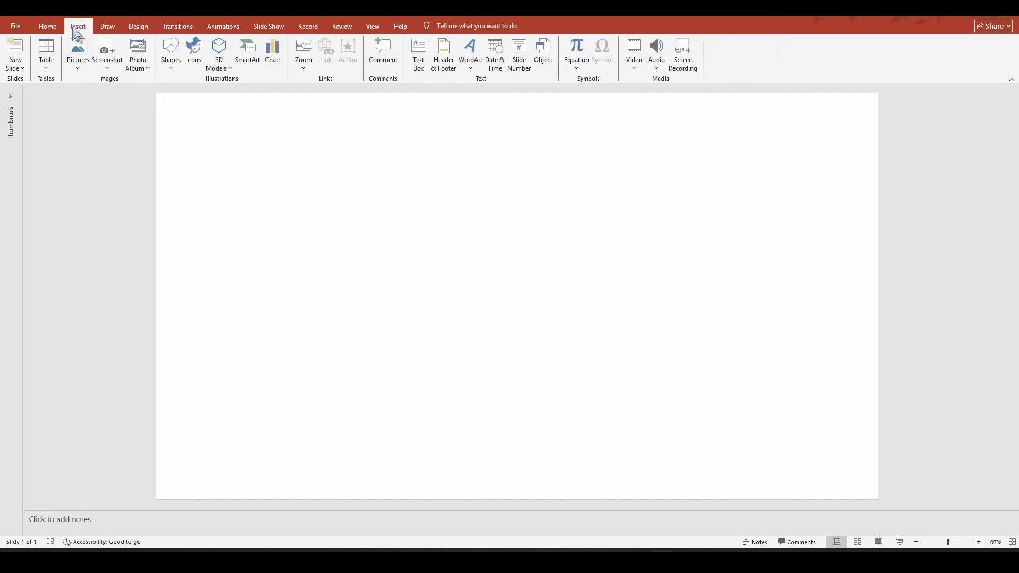
click(170, 66)
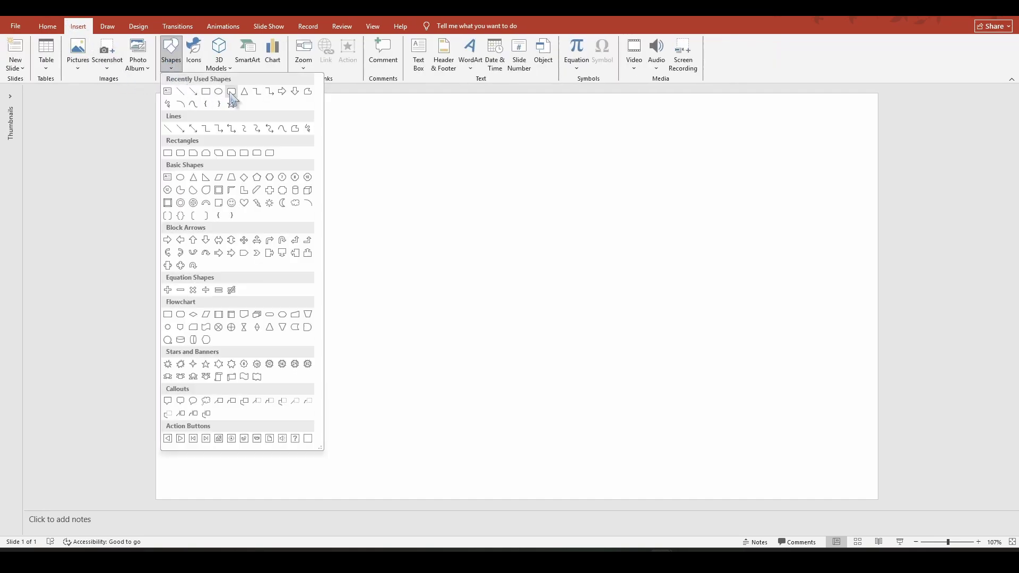
click(232, 93)
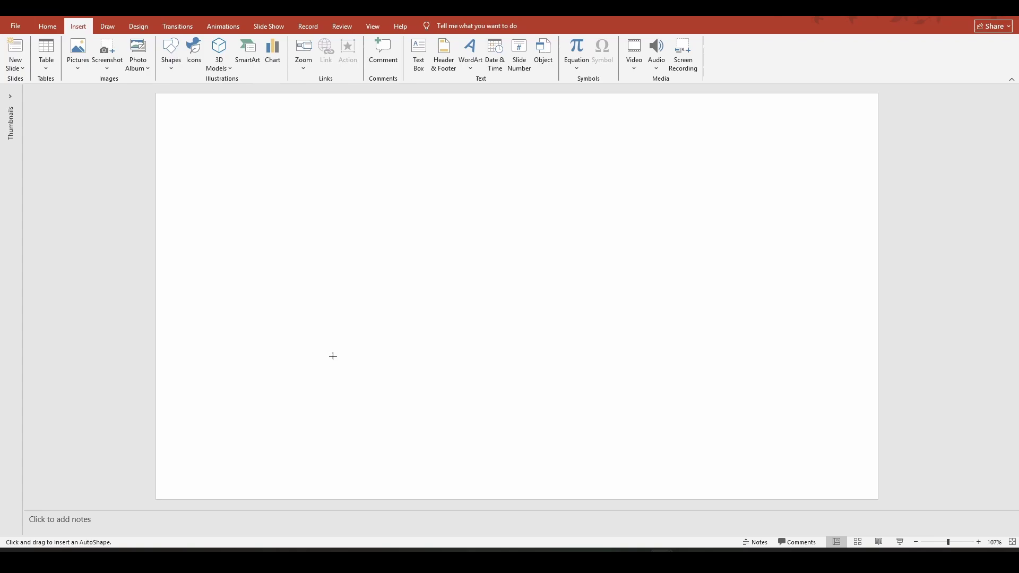
drag(360, 445, 624, 151)
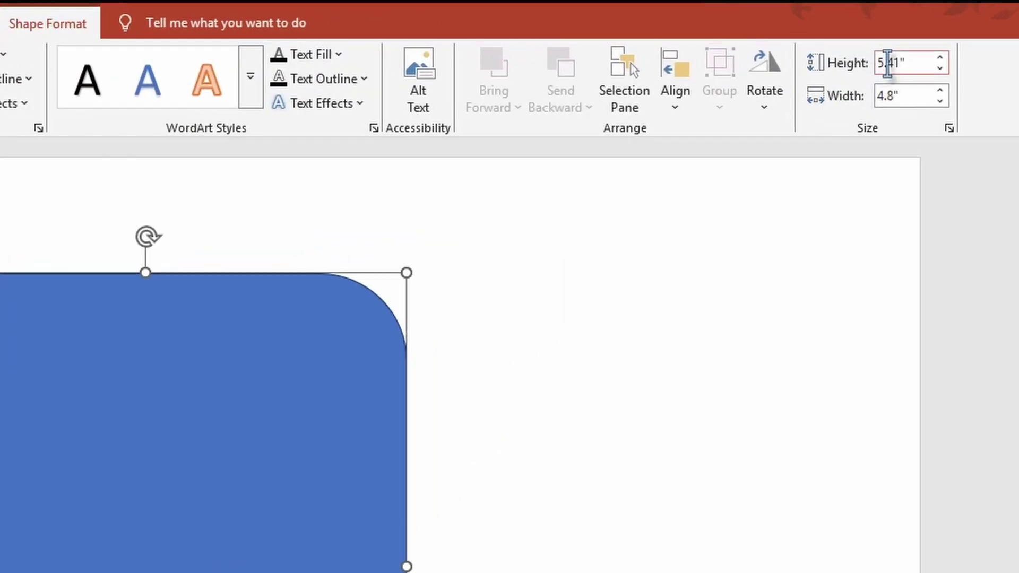
Resize the rectangle to 600px high by 395px wide and move it to the slide's top centre
click(897, 63)
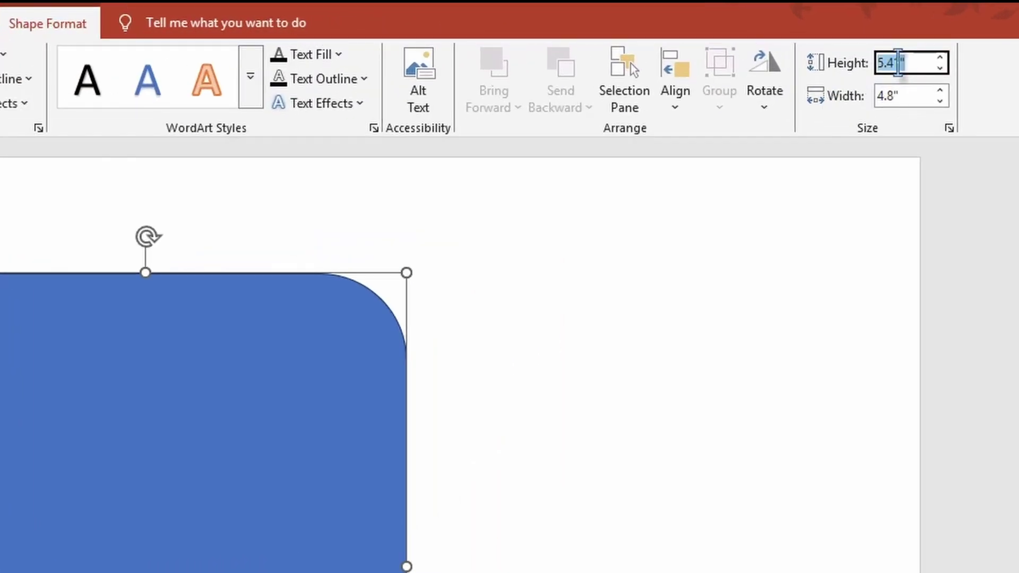
text(600p)
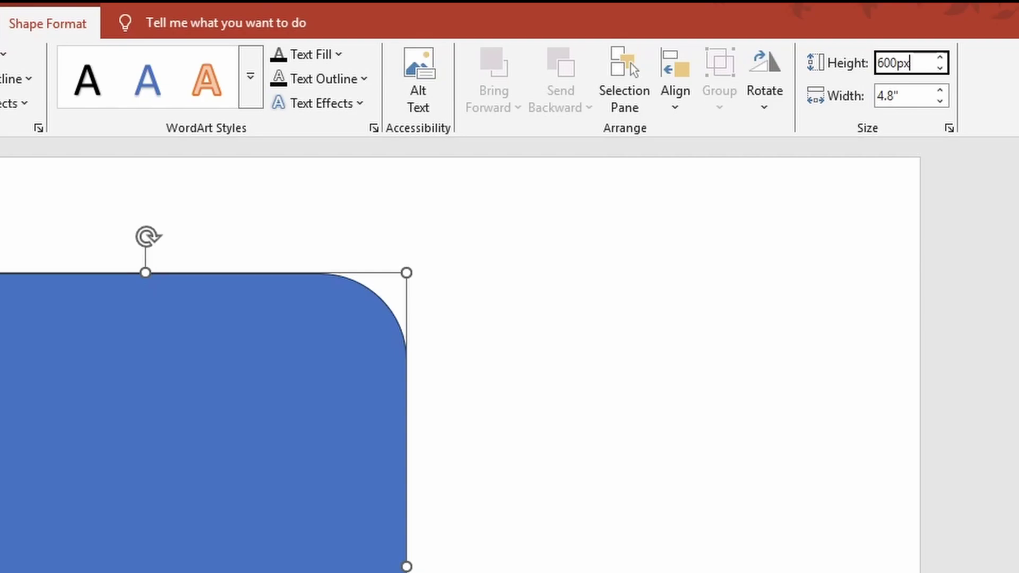
text(x)
key(Return)
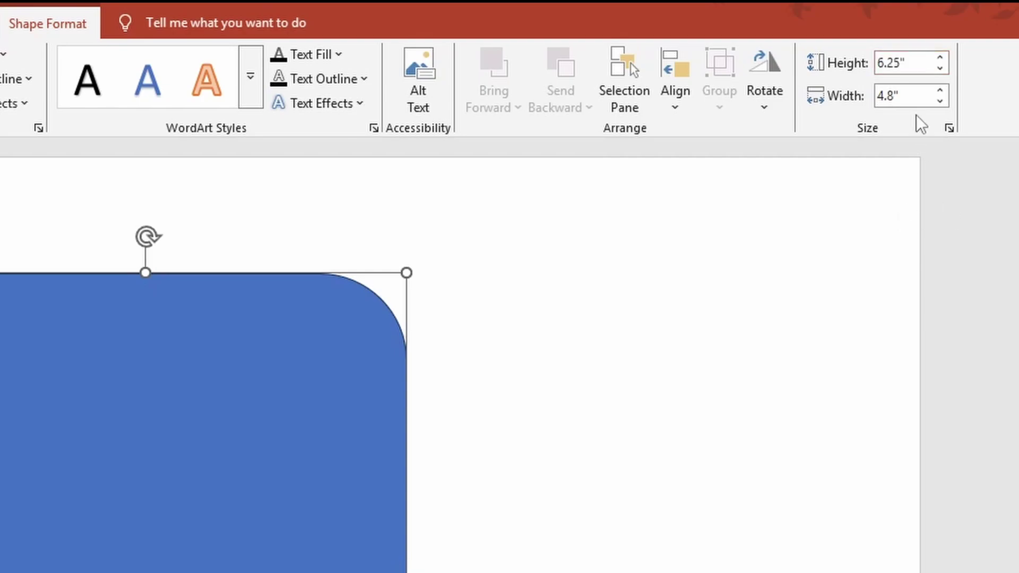
click(908, 98)
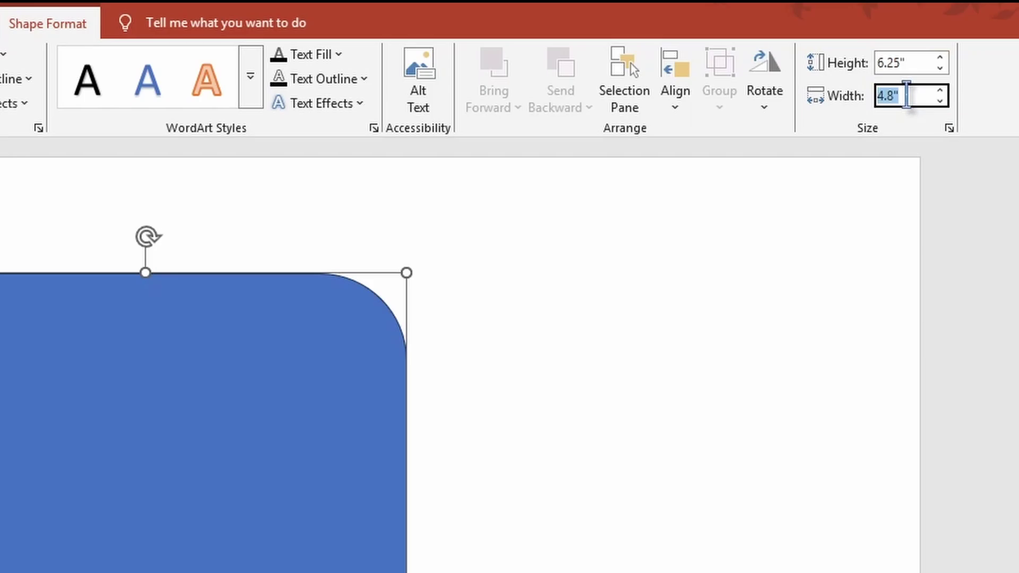
text(395)
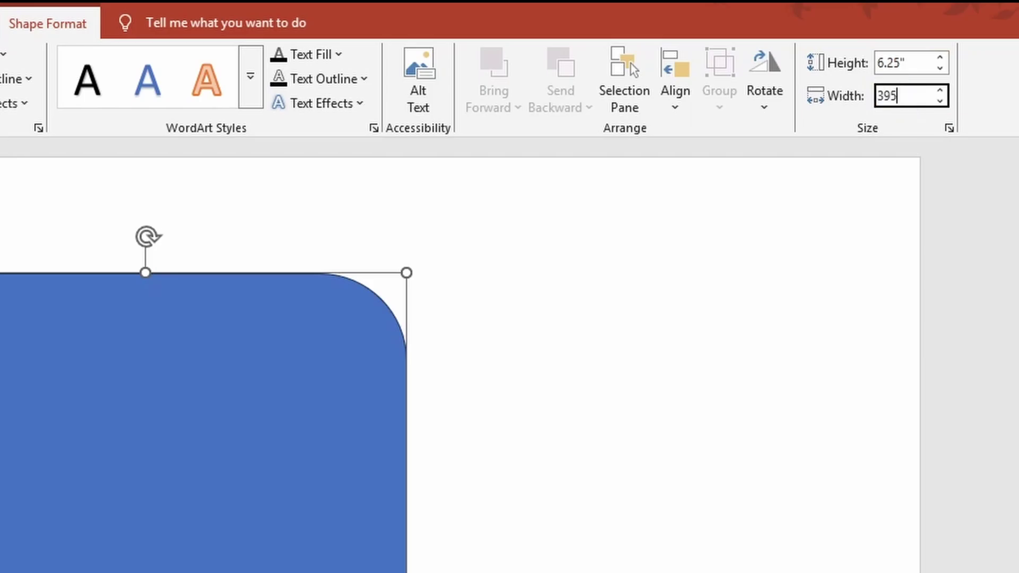
text(px)
key(Return)
drag(401, 154, 425, 126)
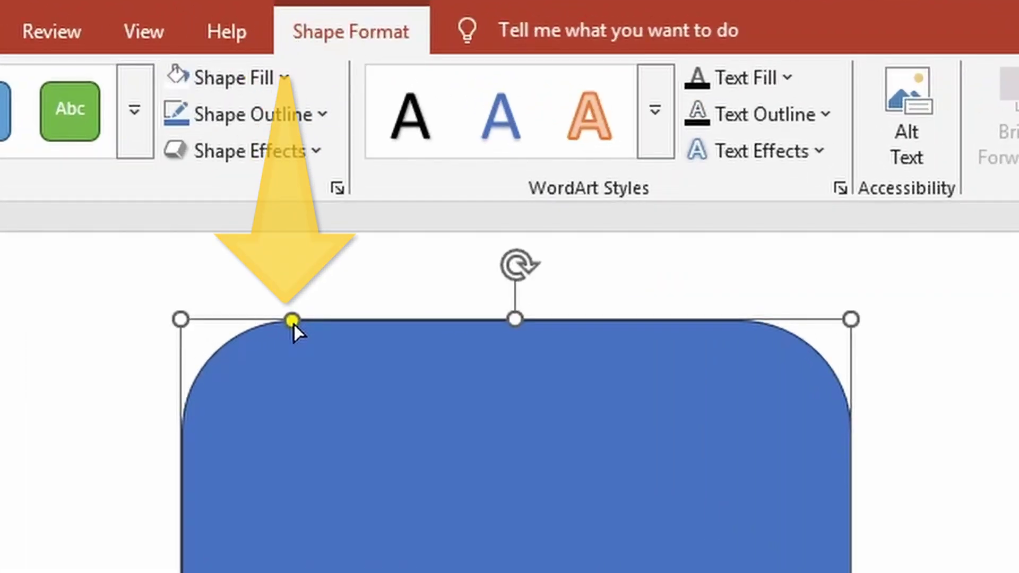
Drag the corner-rounding handle to make the rectangle's corners nearly square
drag(424, 125, 421, 124)
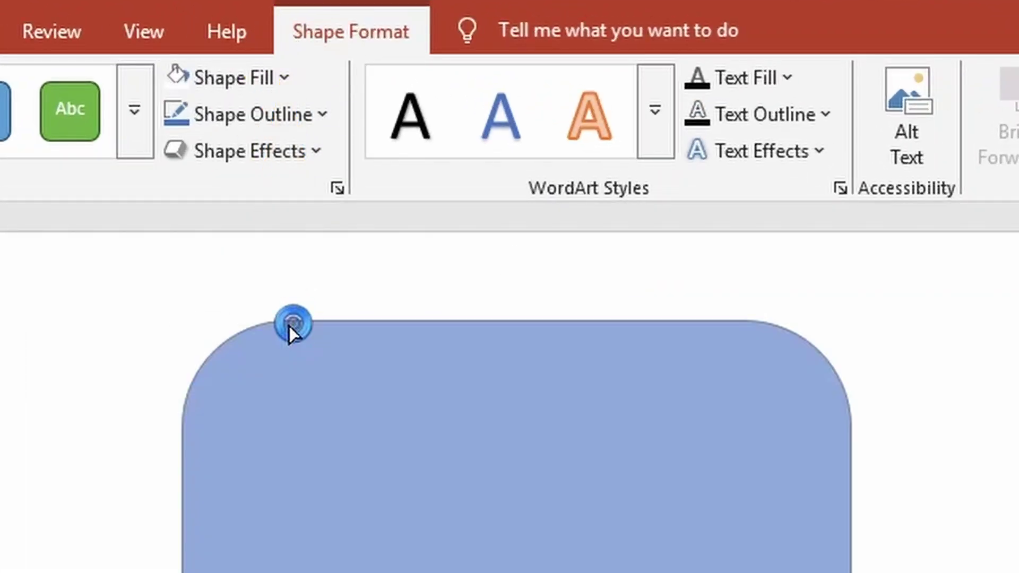
drag(289, 326, 108, 353)
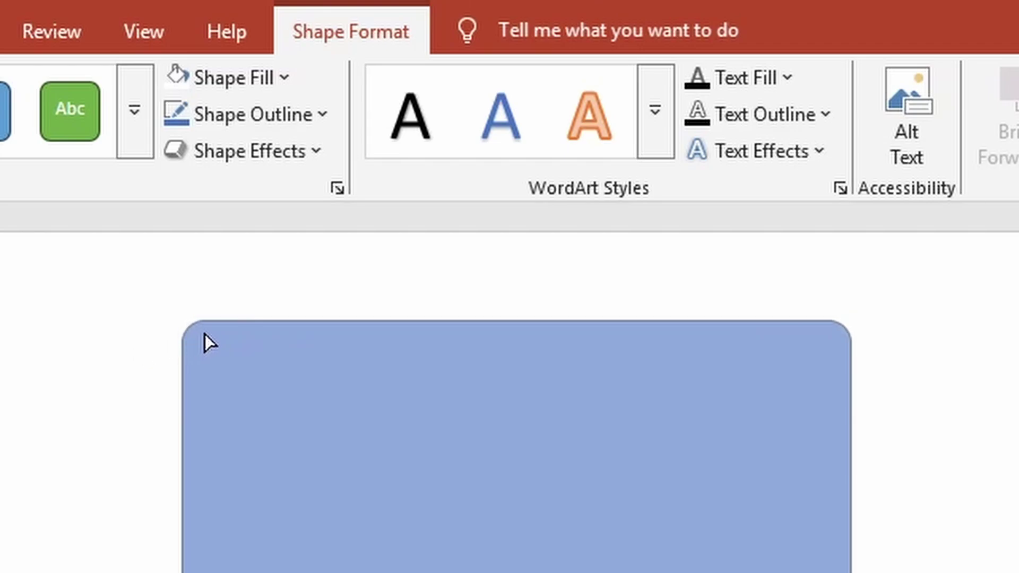
click(190, 358)
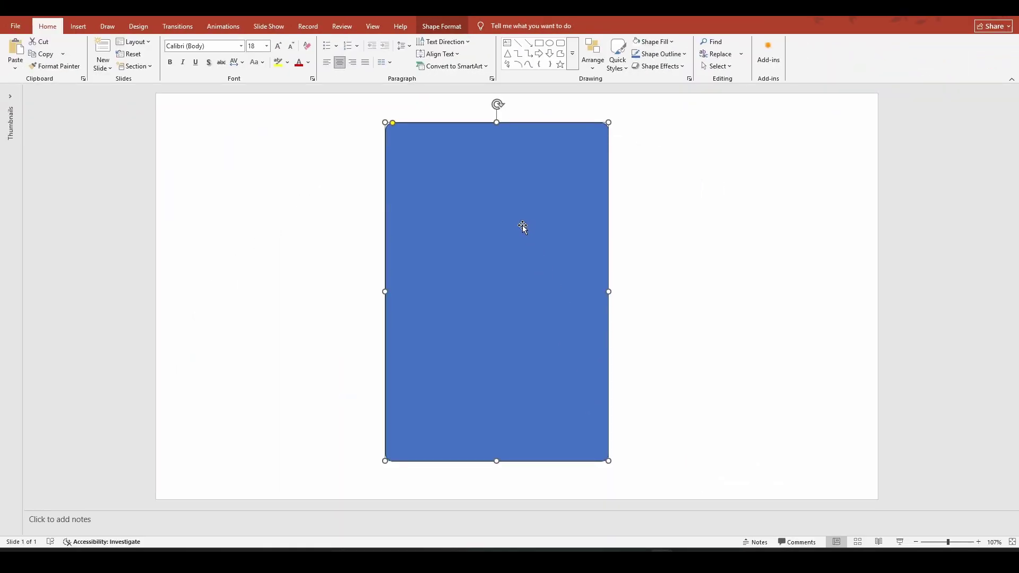
Set the rectangle's outline colour to light grey #D9D9D9
click(660, 53)
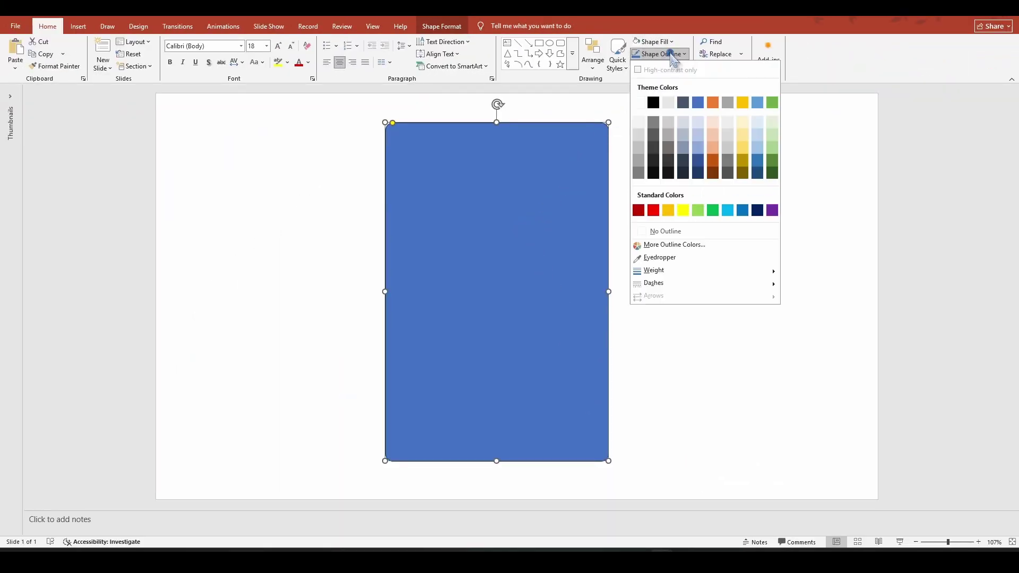
click(690, 244)
double_click(228, 327)
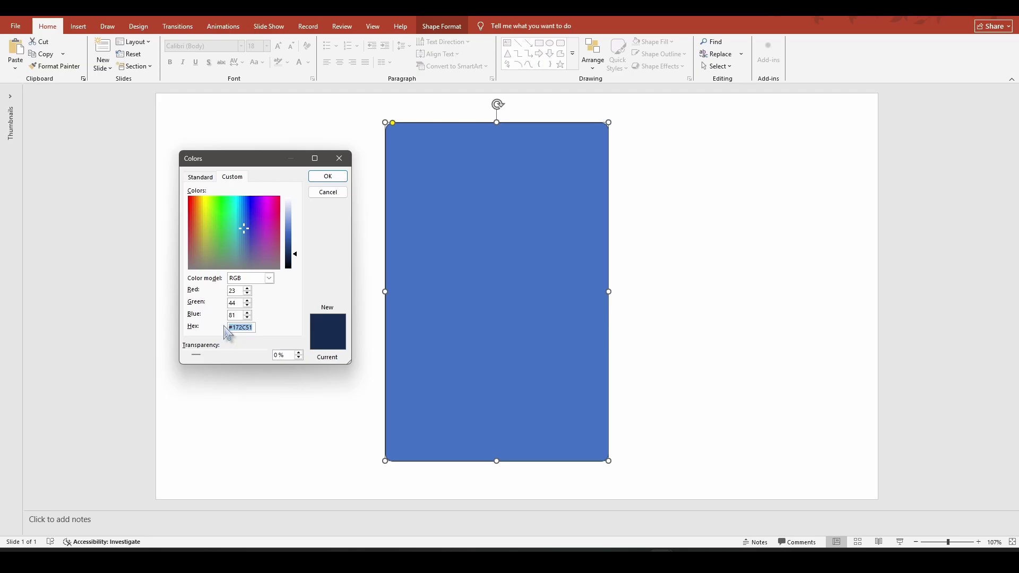
text(#D9D9D9)
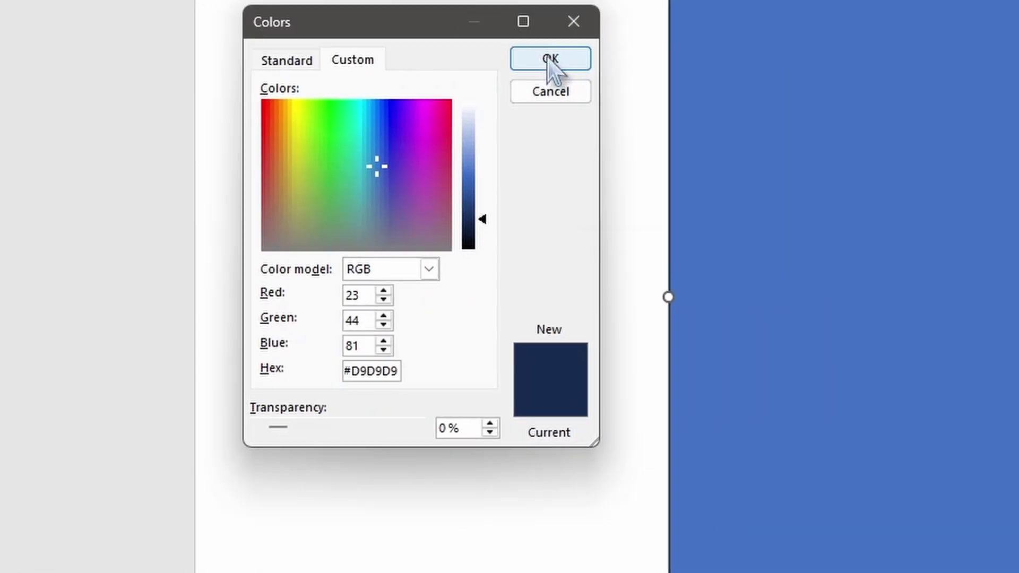
click(551, 59)
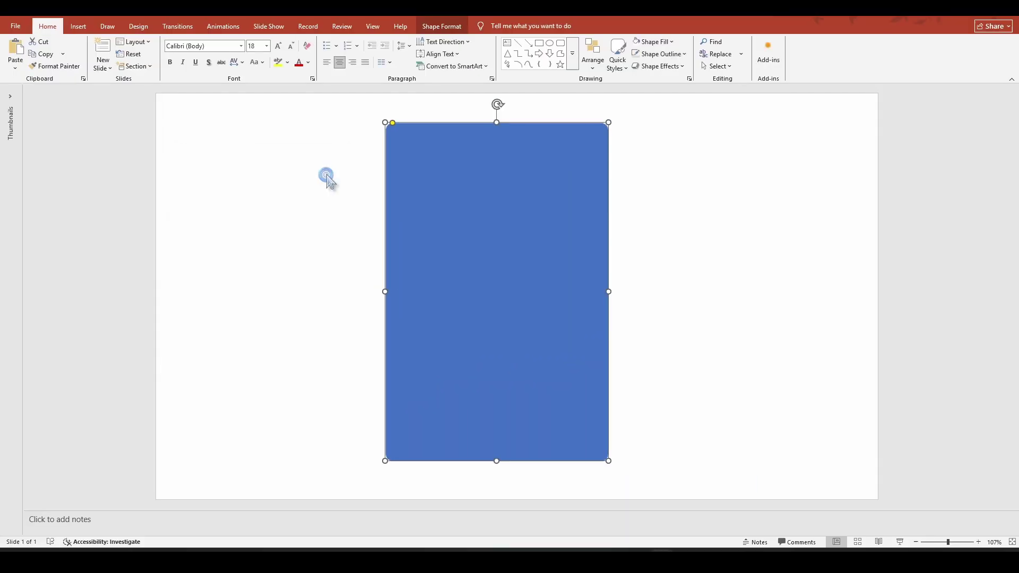
Apply a dark diagonal linear gradient preset to the rectangle's fill
click(658, 42)
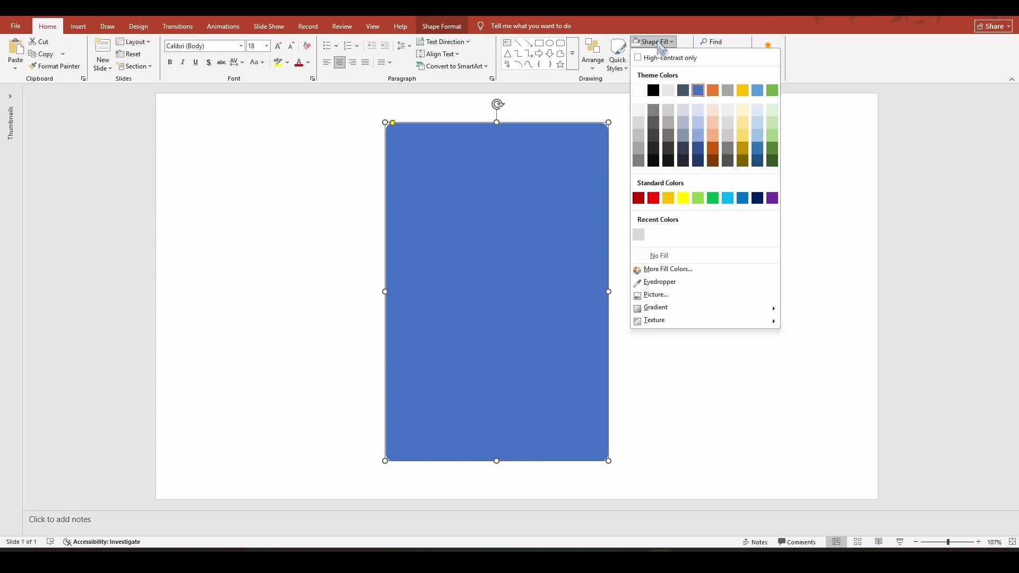
mouse_move(661, 312)
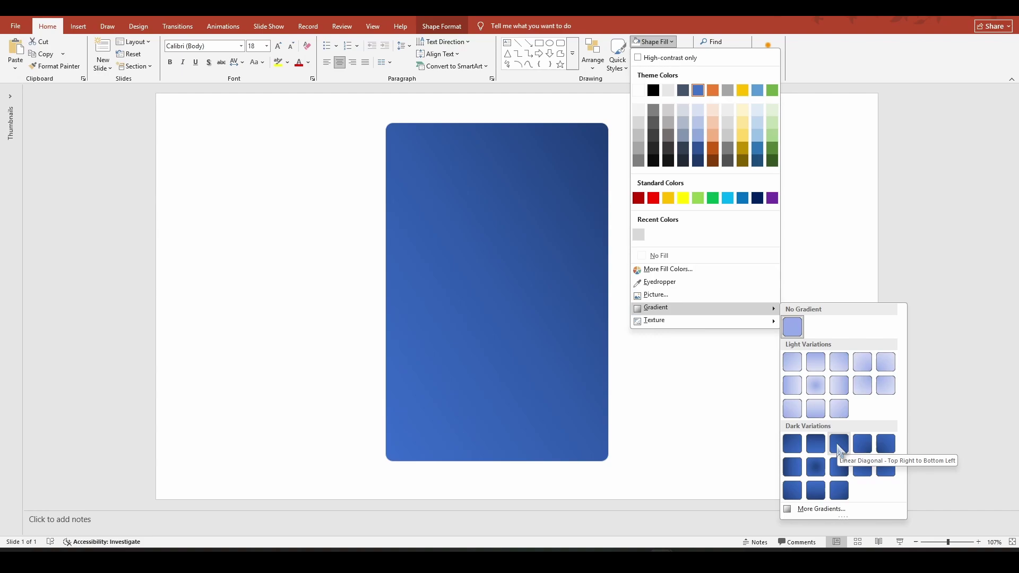
click(478, 275)
right_click(484, 292)
click(534, 514)
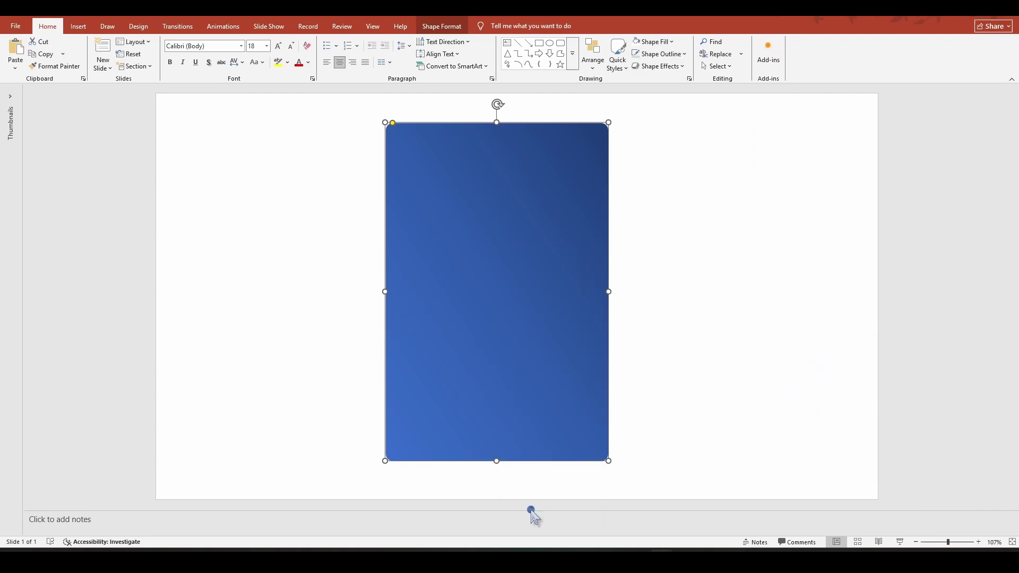
click(887, 162)
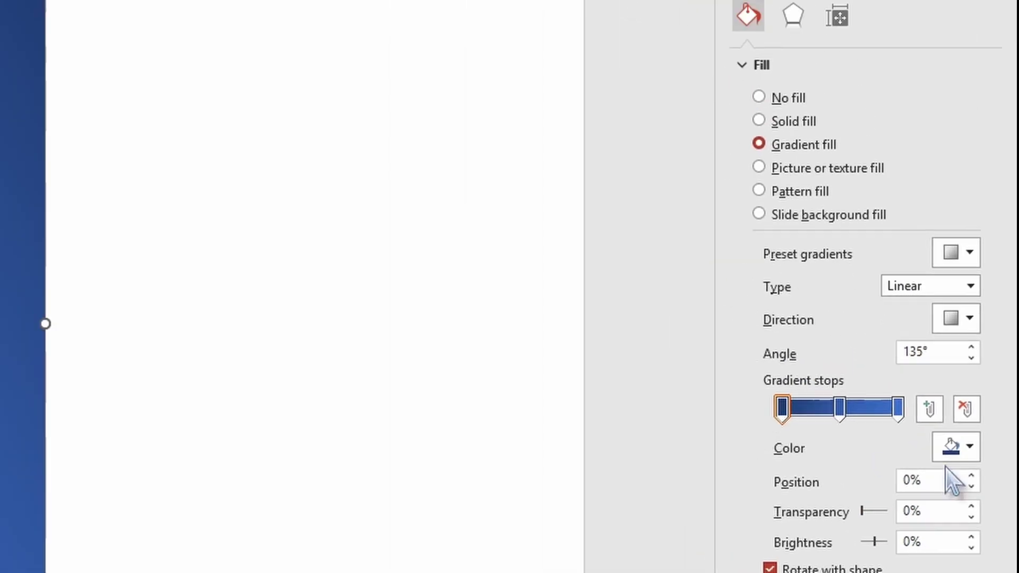
Set the three gradient stops to white, white and #F2F2F2
click(950, 340)
click(733, 127)
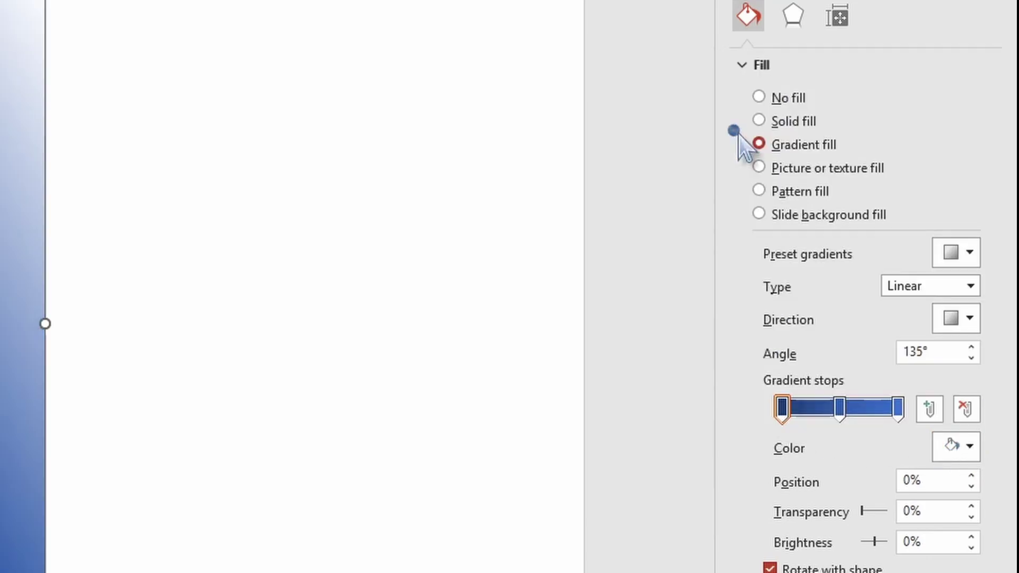
click(839, 410)
click(964, 451)
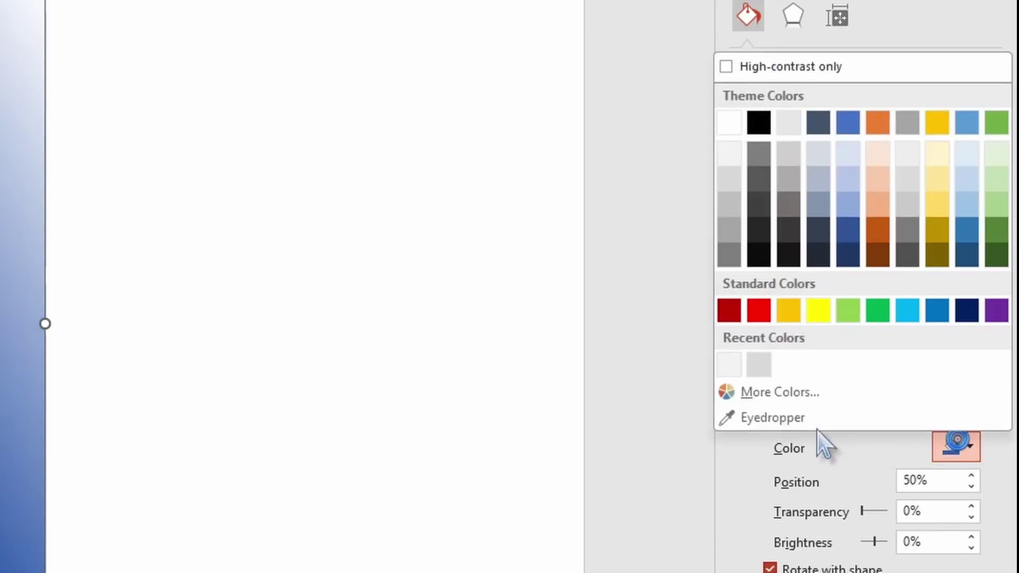
click(731, 125)
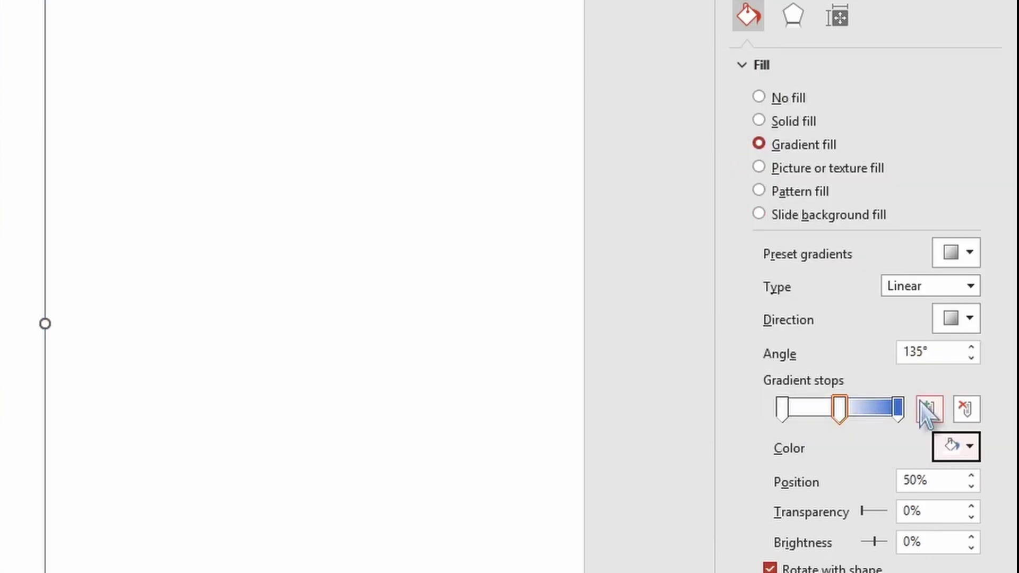
click(899, 410)
click(964, 452)
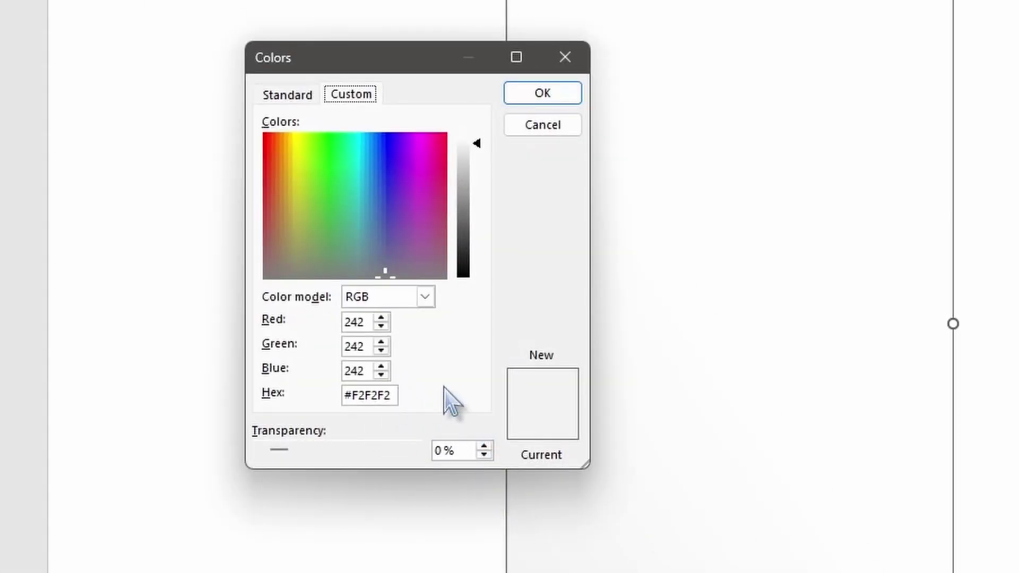
click(555, 98)
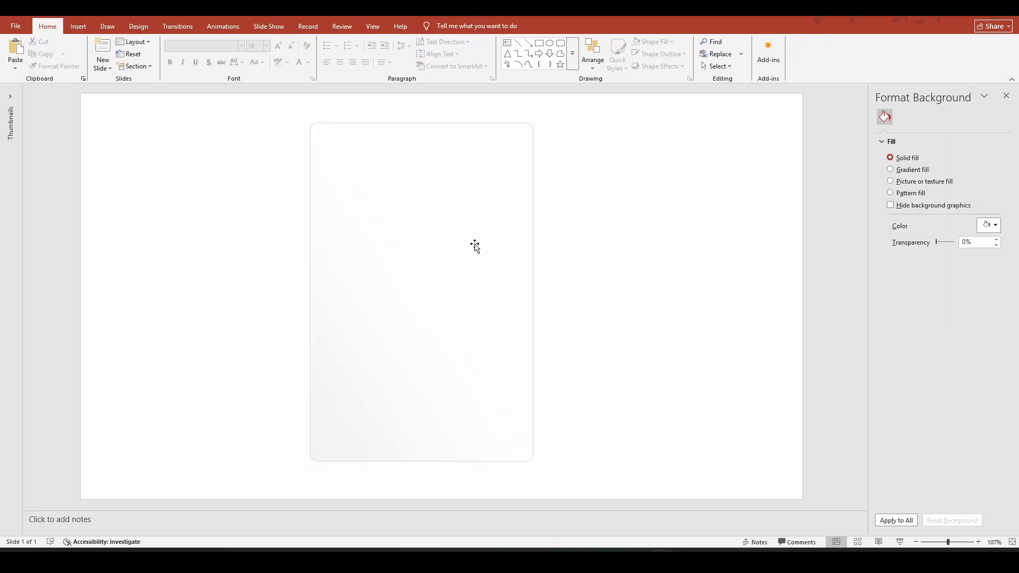
Add a bottom-left offset outer shadow to the rectangle
click(836, 228)
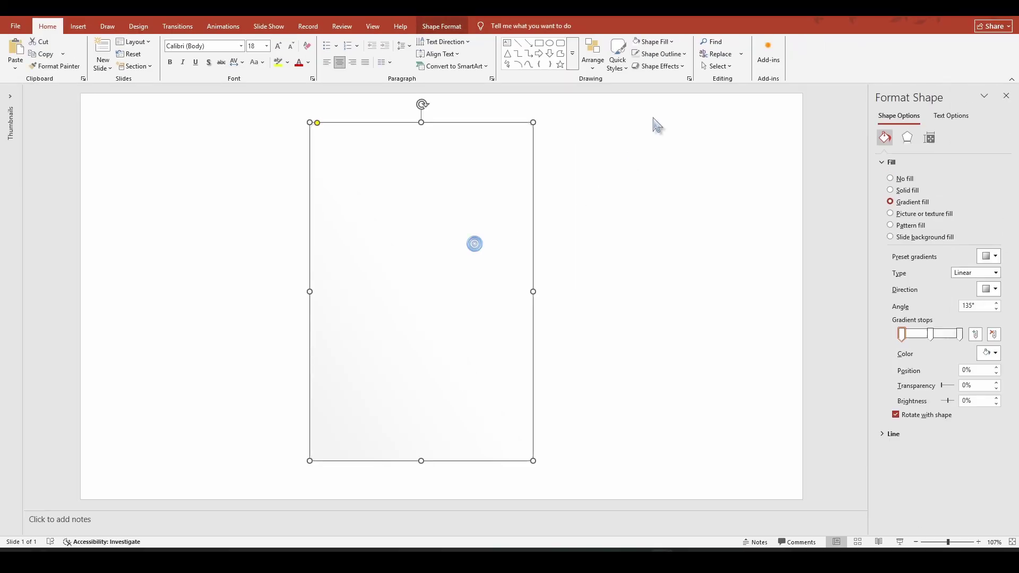
click(659, 66)
mouse_move(657, 116)
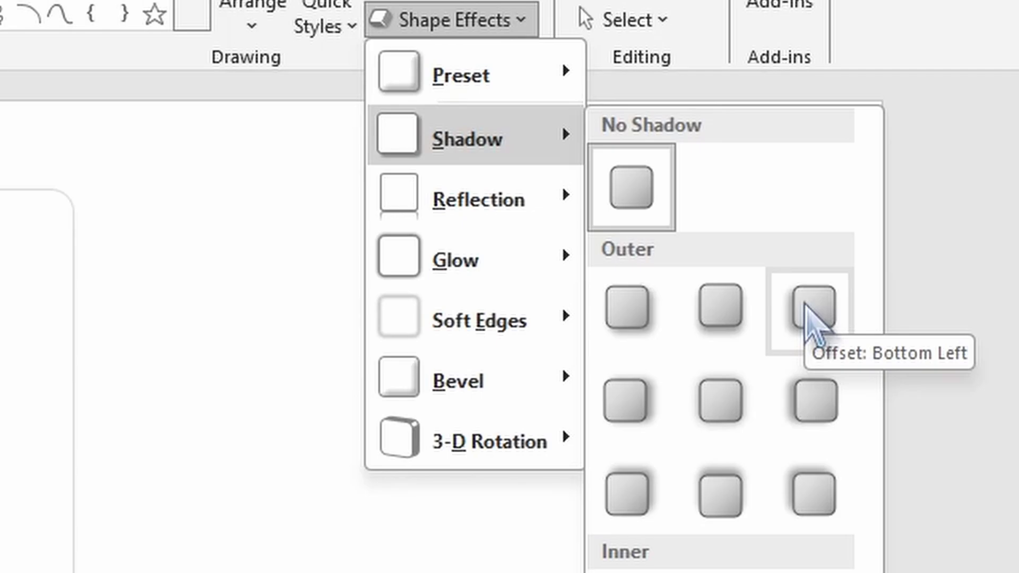
click(804, 304)
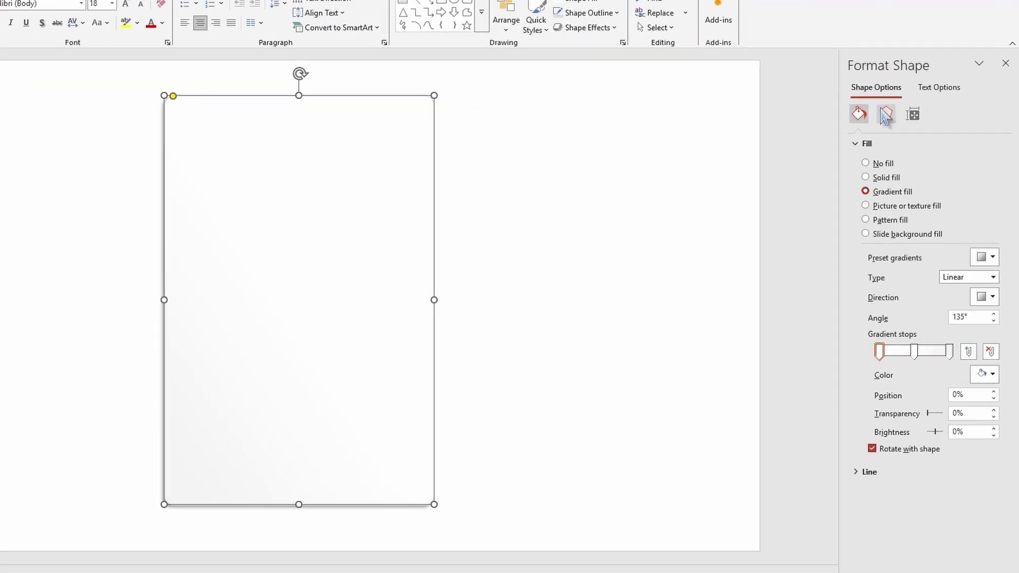
Set the shadow to 80% transparency, 6 pt blur and 10 pt distance
click(886, 114)
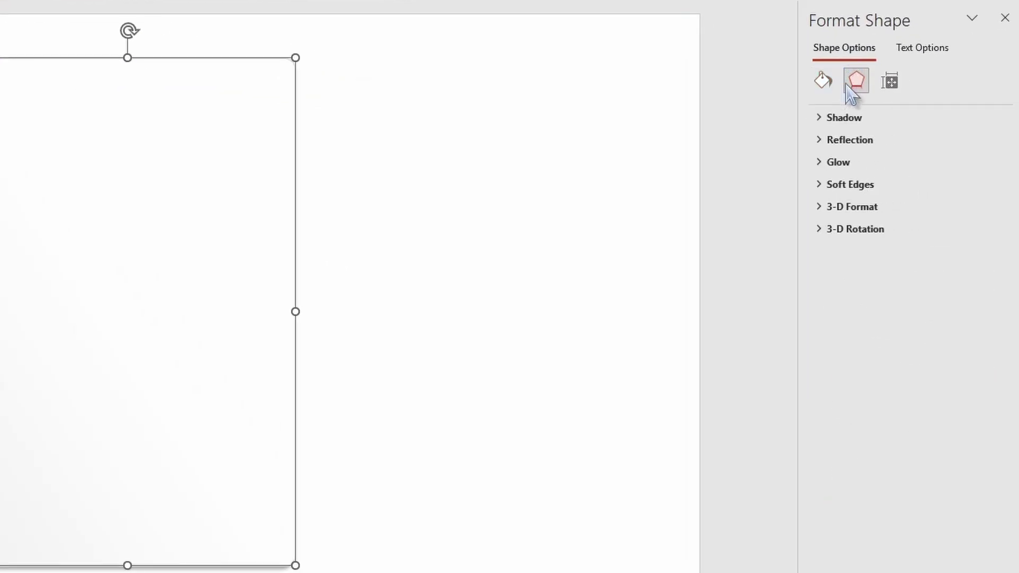
click(821, 117)
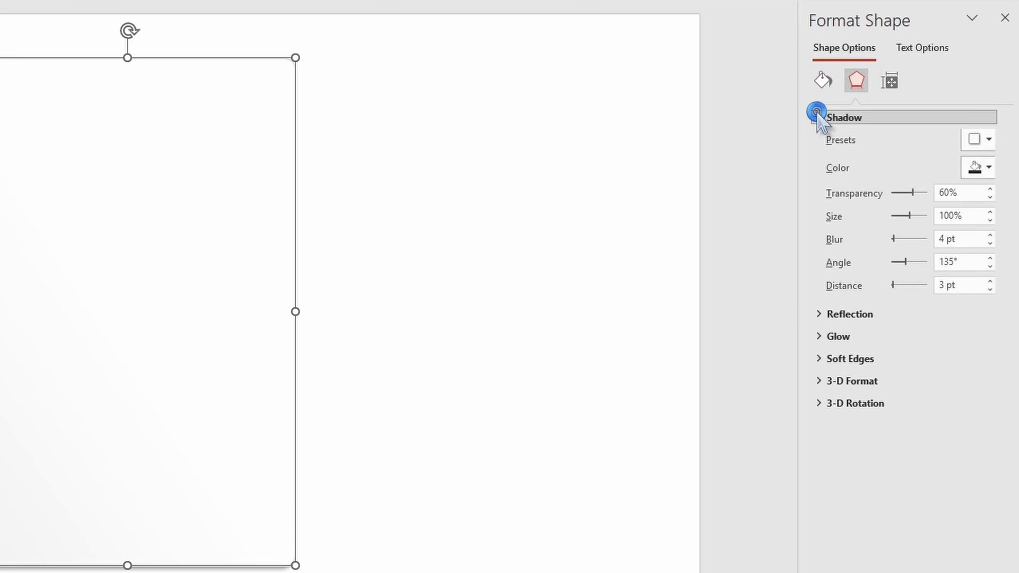
click(944, 193)
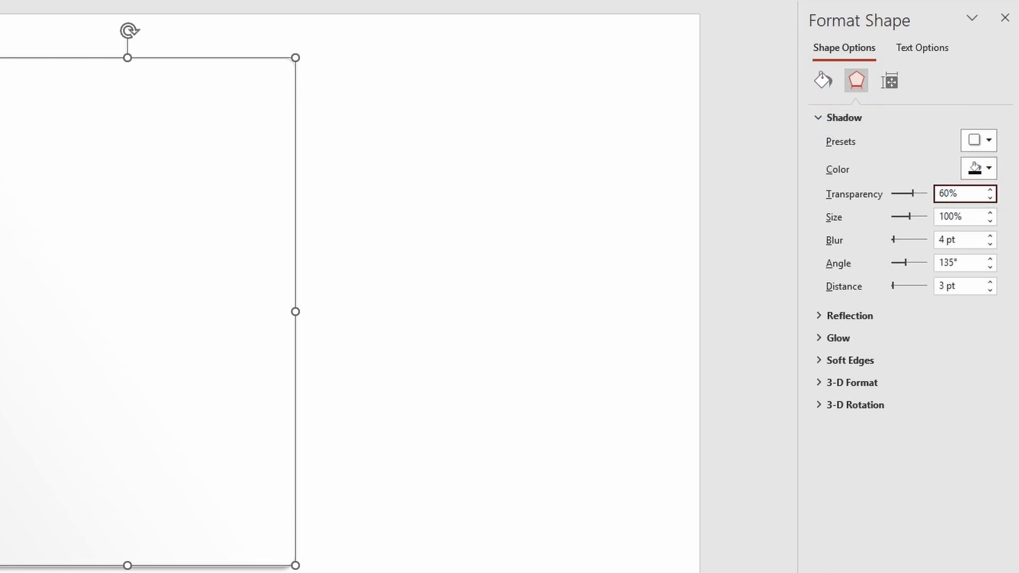
key(BackSpace)
text(8)
click(978, 240)
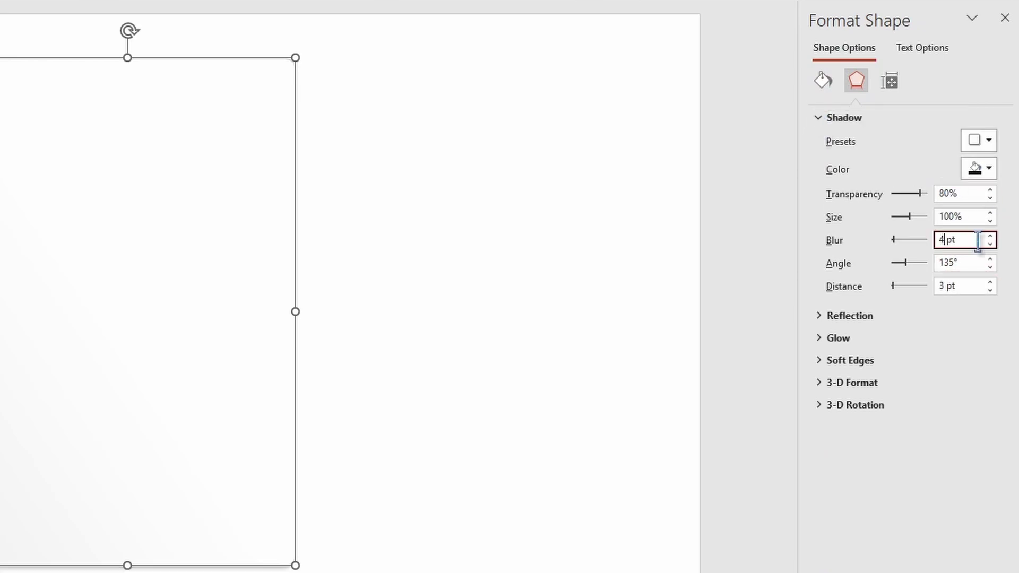
key(BackSpace)
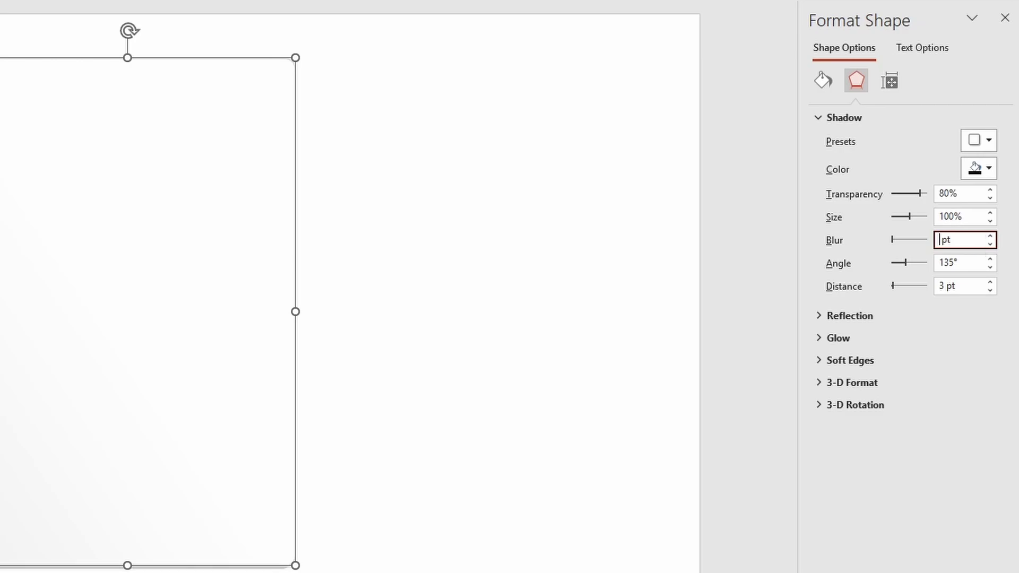
text(6)
click(941, 286)
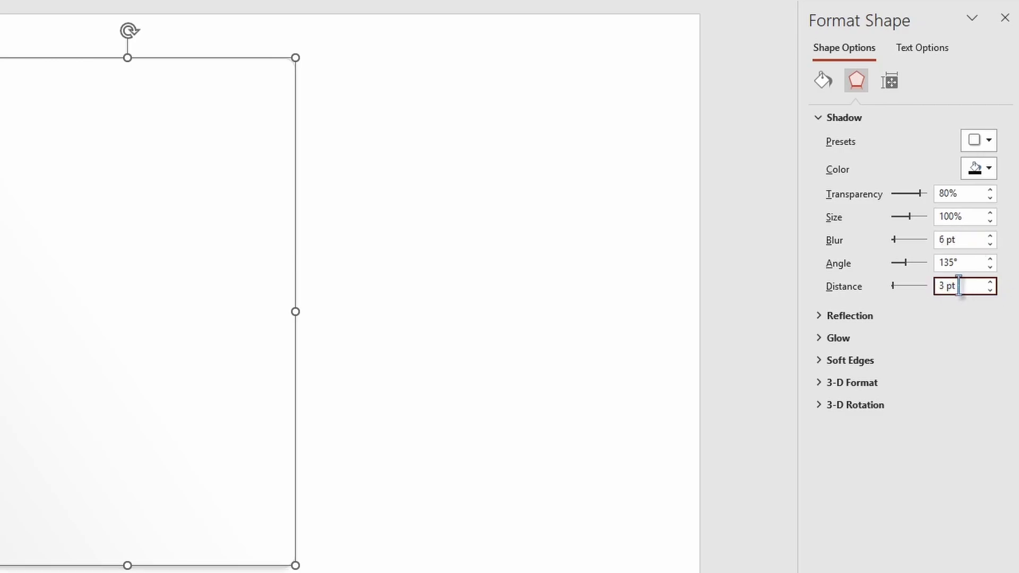
key(BackSpace)
text(10)
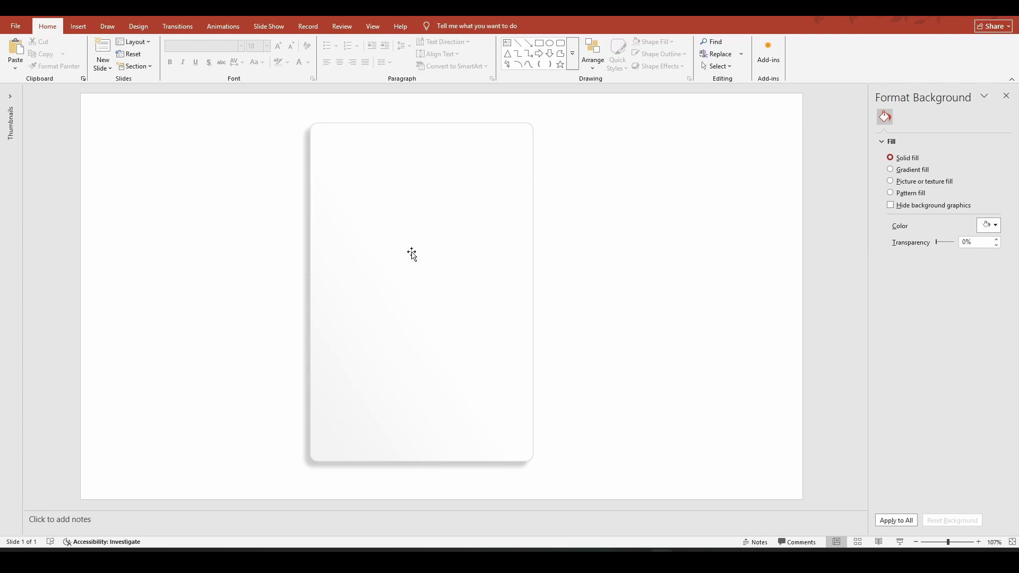
Save the rectangle as a PNG picture named 'Slicer Pane BG'
click(412, 251)
right_click(412, 251)
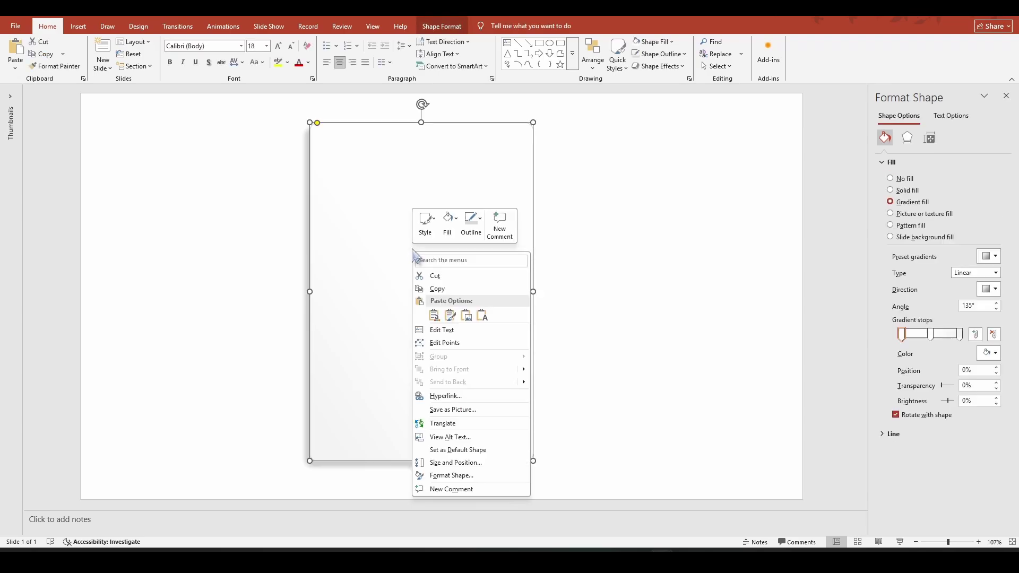
click(446, 411)
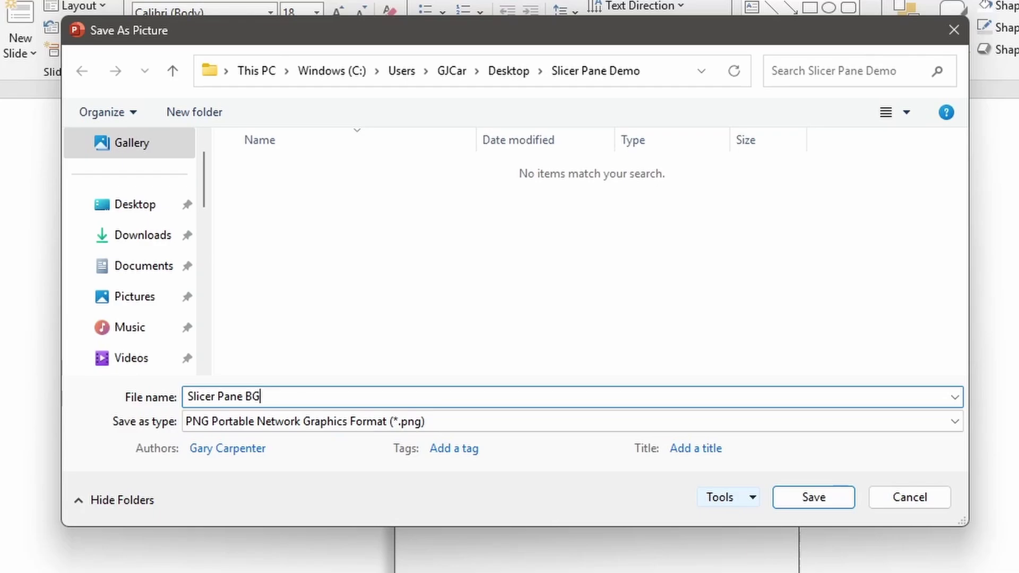
drag(285, 398, 164, 397)
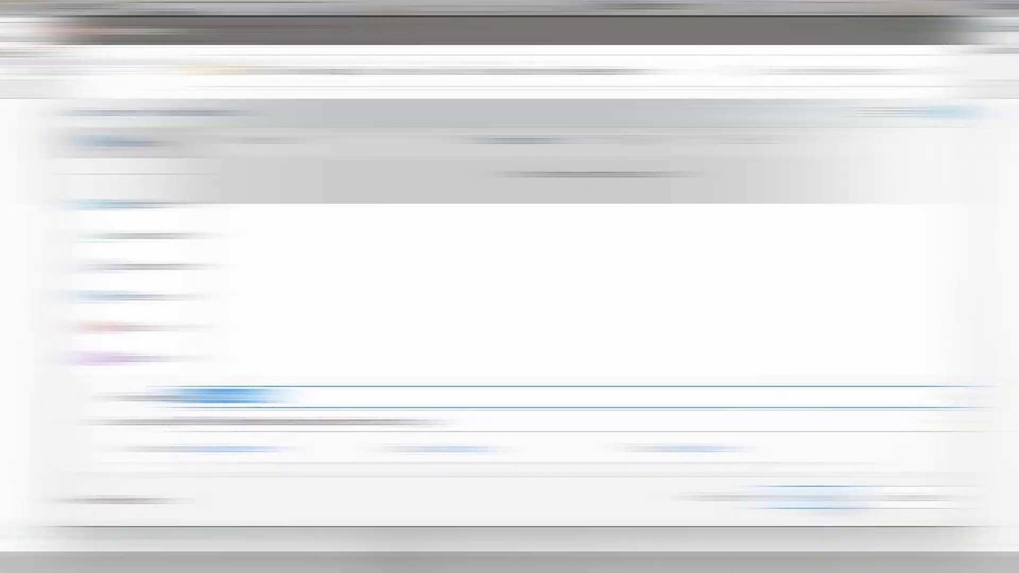
click(785, 506)
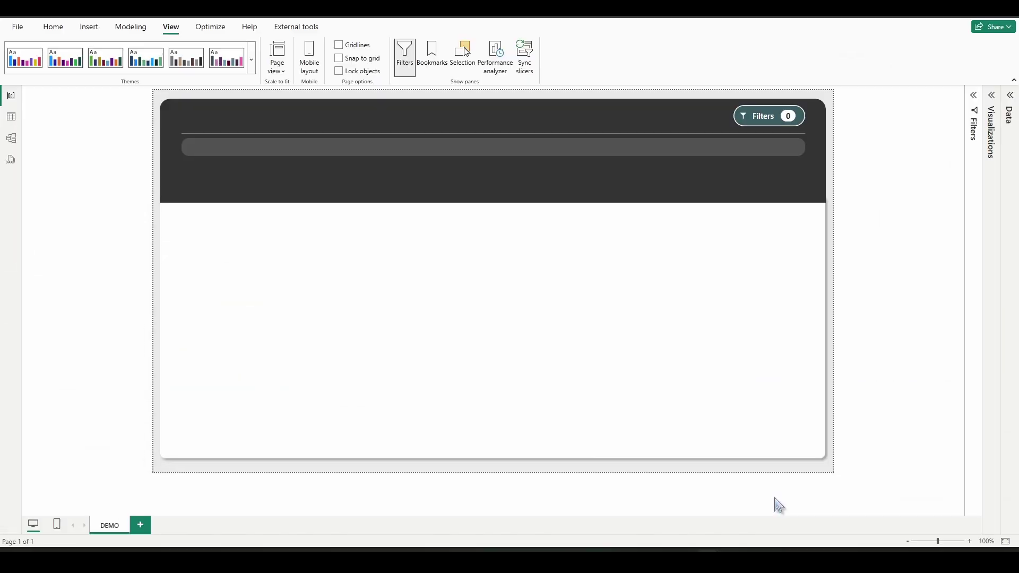
Insert the Slicer Pane BG.png image and drag its frame roughly into place
click(89, 27)
click(395, 58)
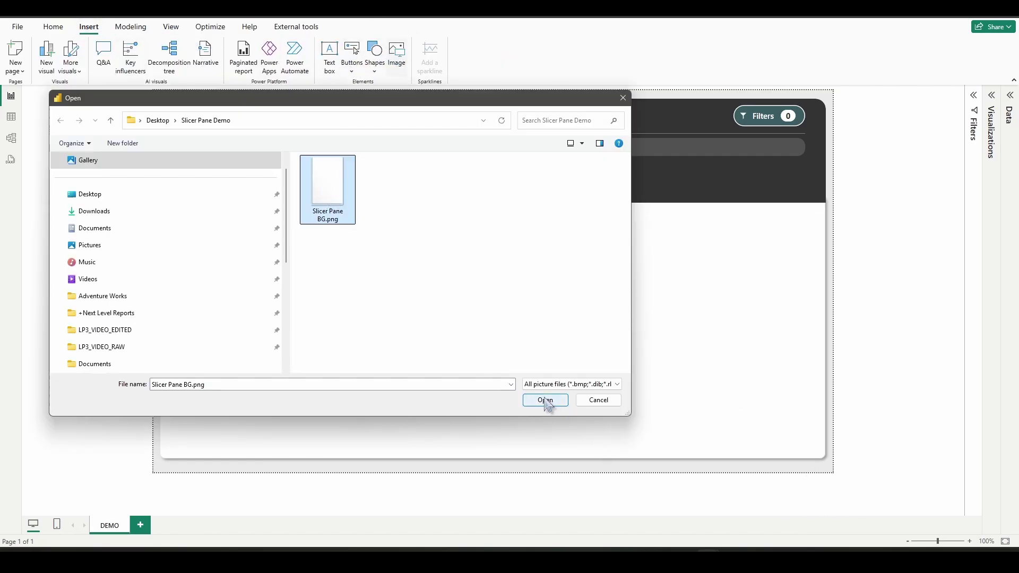
click(545, 400)
drag(281, 243, 326, 212)
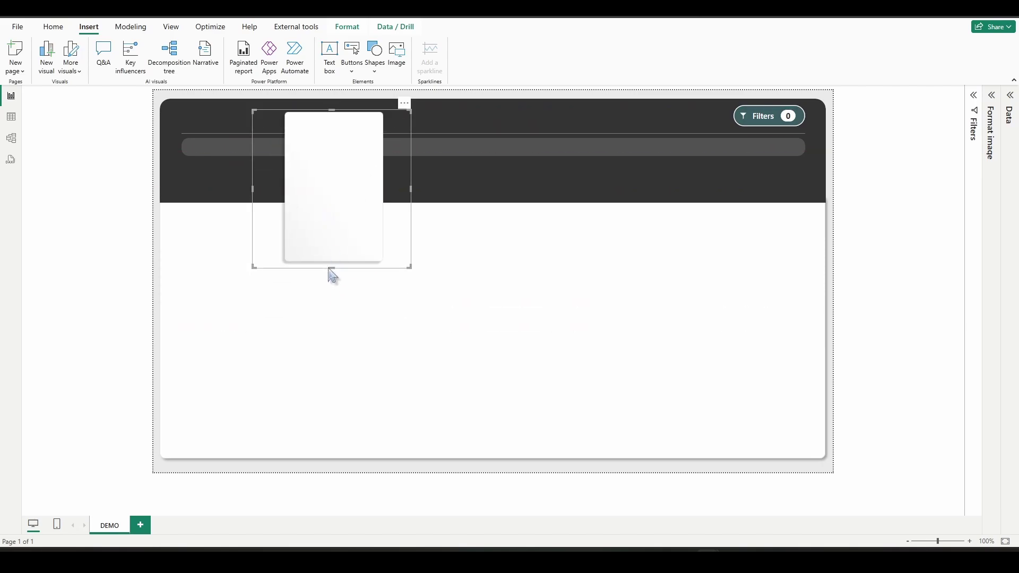
drag(331, 268, 346, 456)
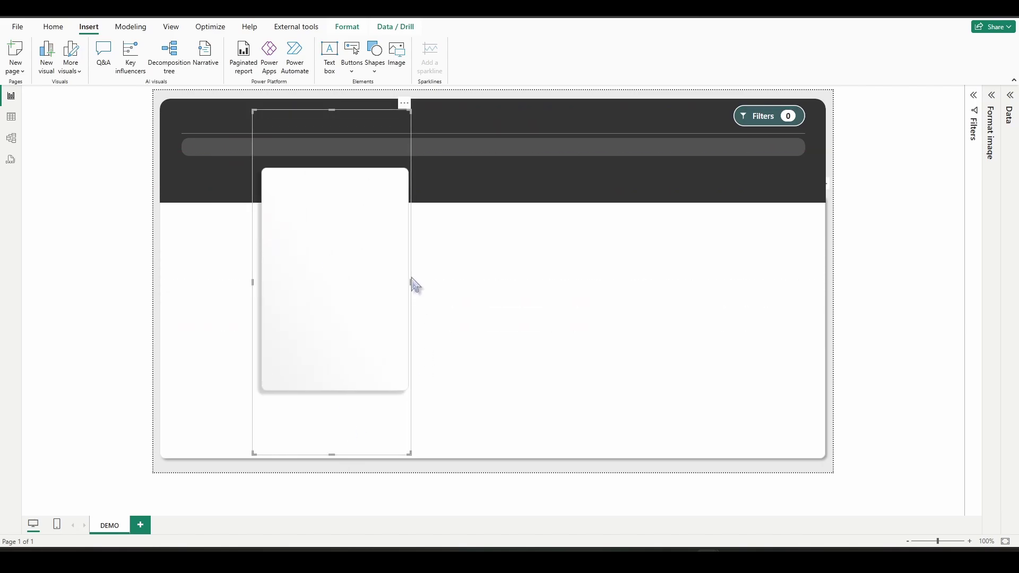
drag(416, 286, 557, 284)
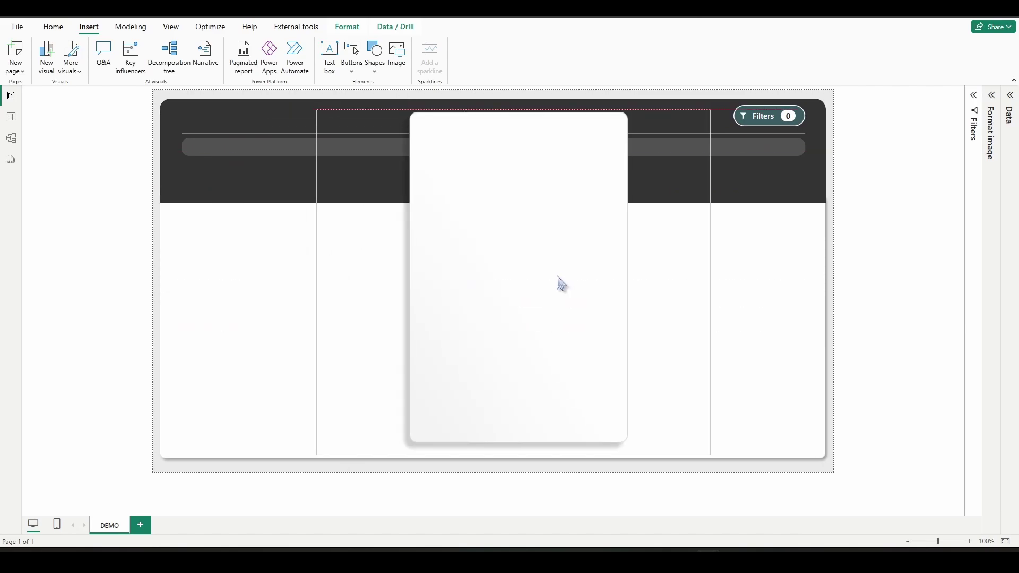
Set the image's height to 600 and width to 395
click(994, 100)
click(960, 148)
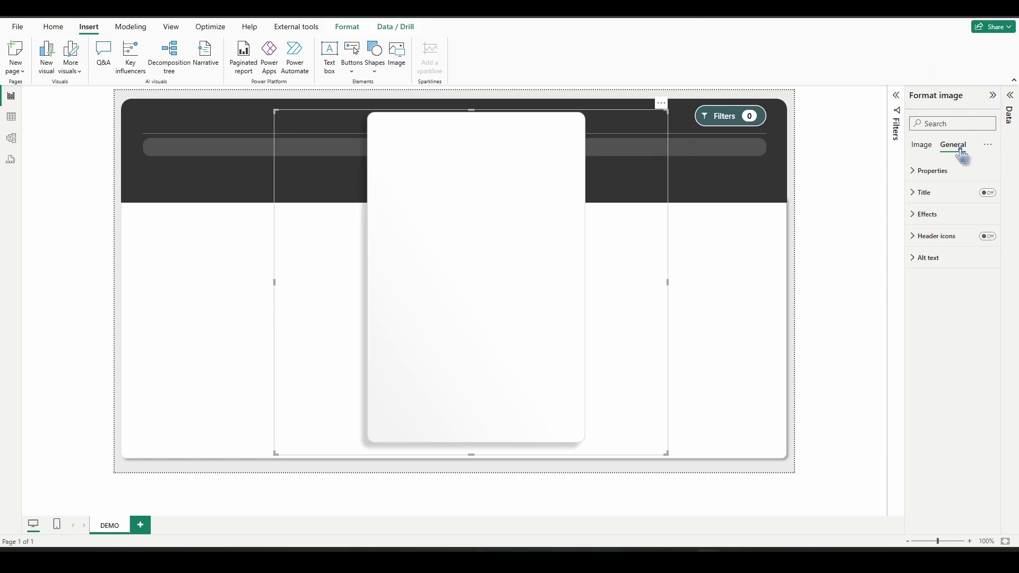
click(948, 170)
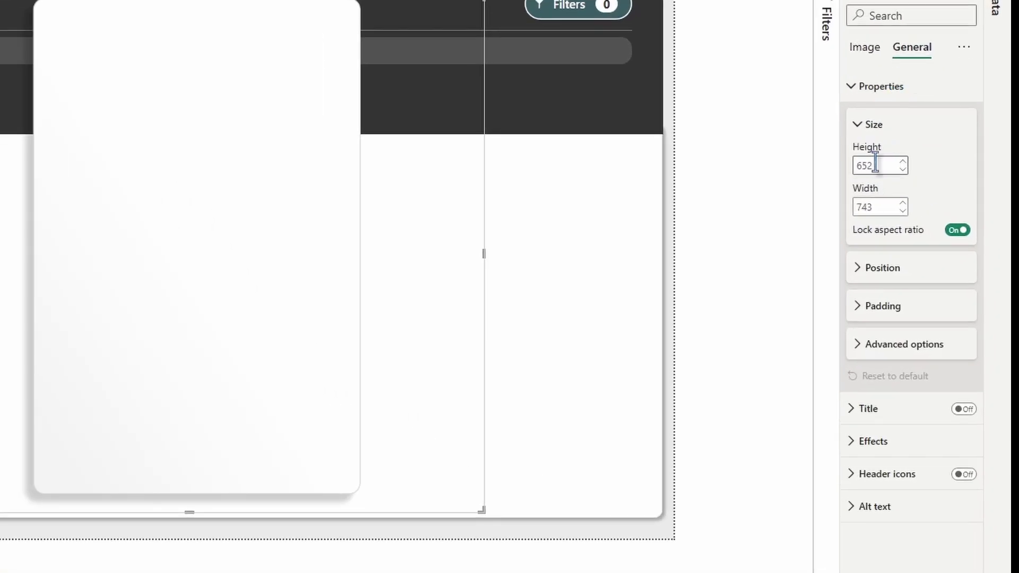
double_click(878, 165)
text(600)
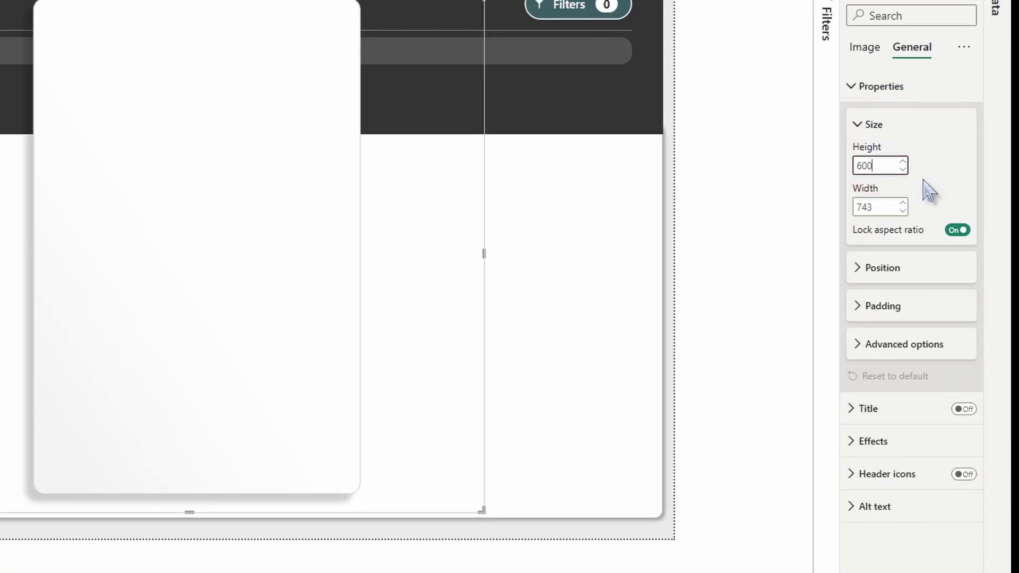
key(Tab)
text(395)
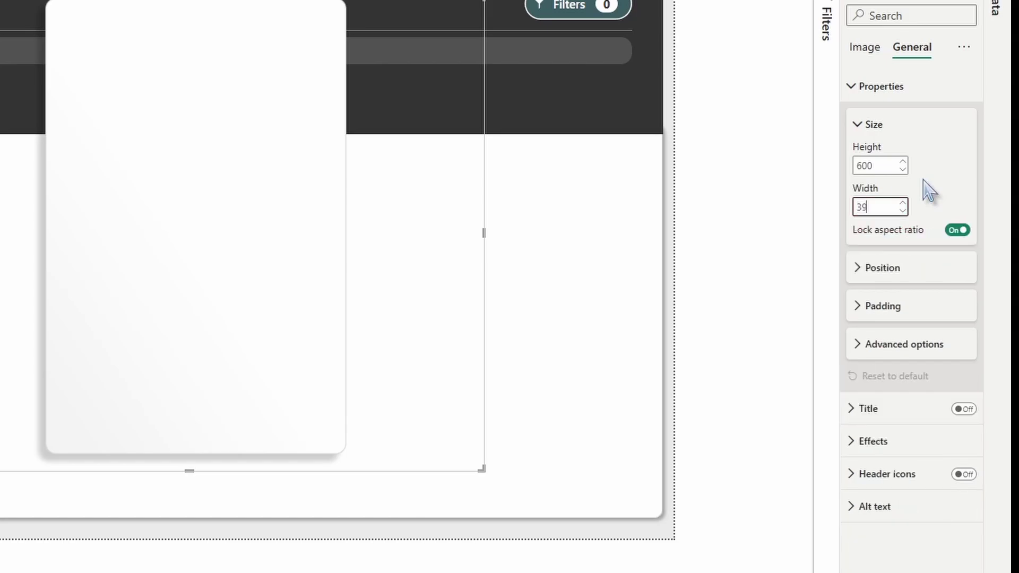
Set the image's padding to 0 px on each side
click(889, 311)
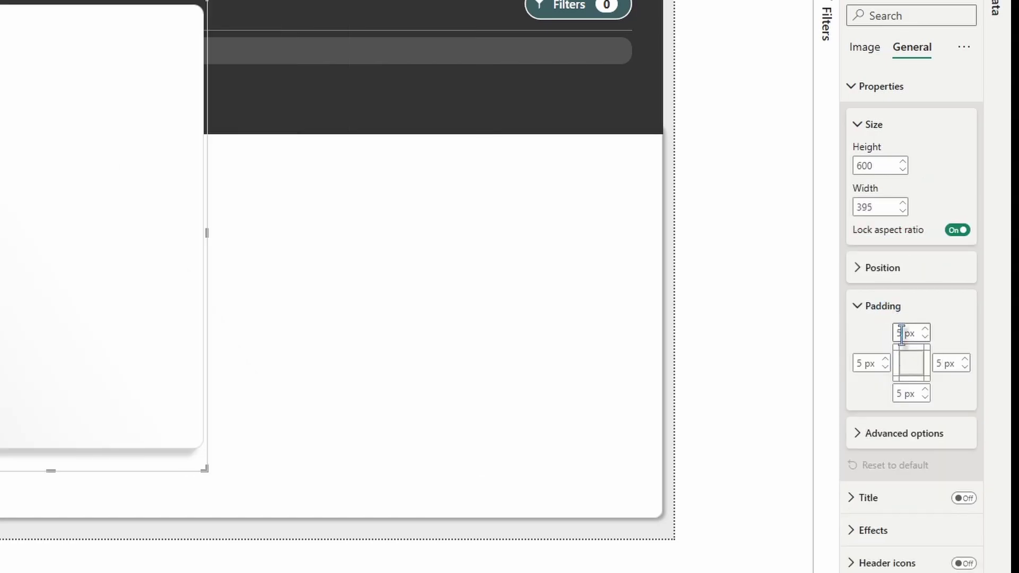
double_click(907, 333)
text(0)
key(Tab)
text(0)
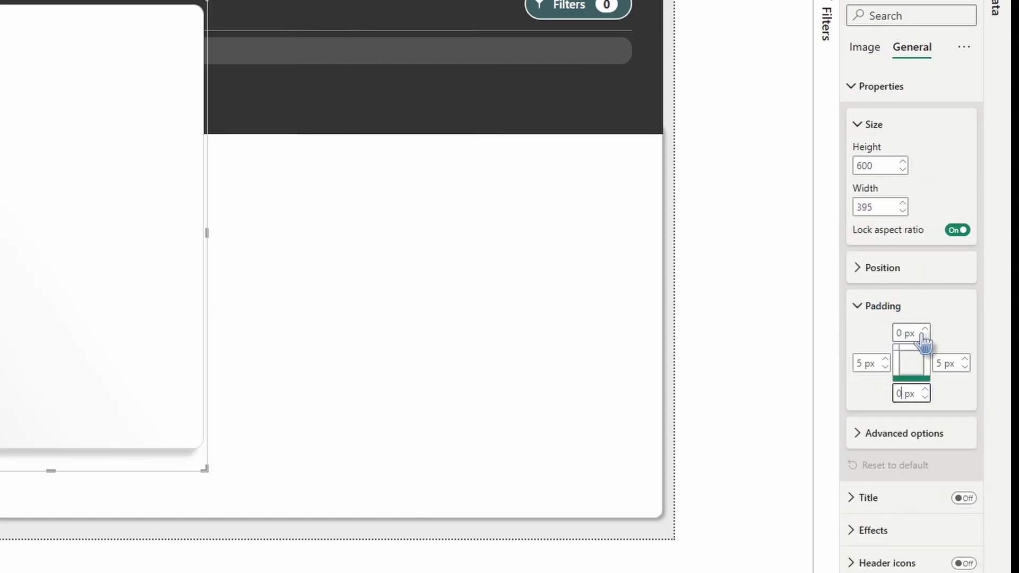
key(Tab)
text(0)
key(Tab)
Finish the zero padding and set the image scaling to Fit
text(0)
key(Tab)
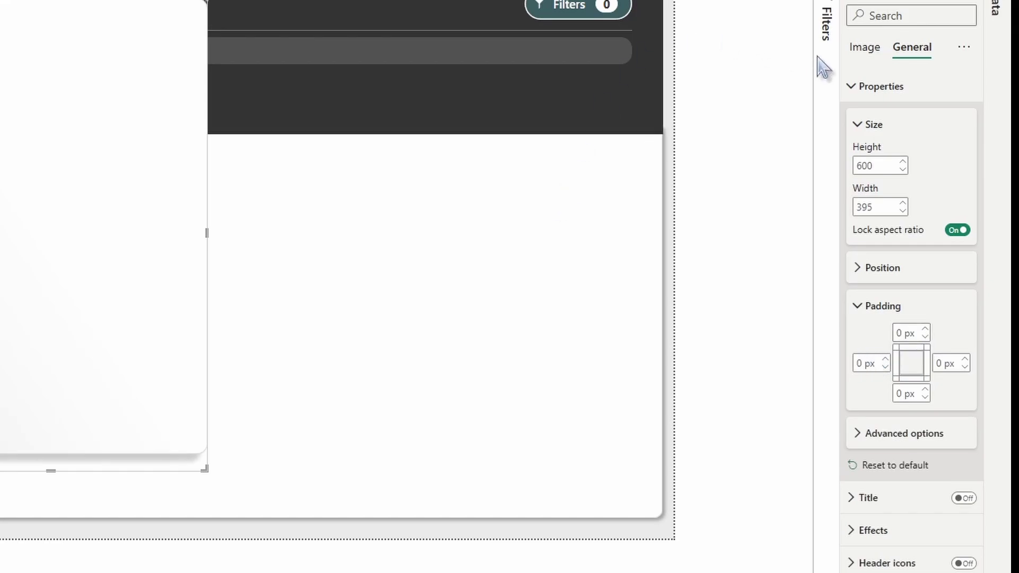
click(865, 49)
click(895, 86)
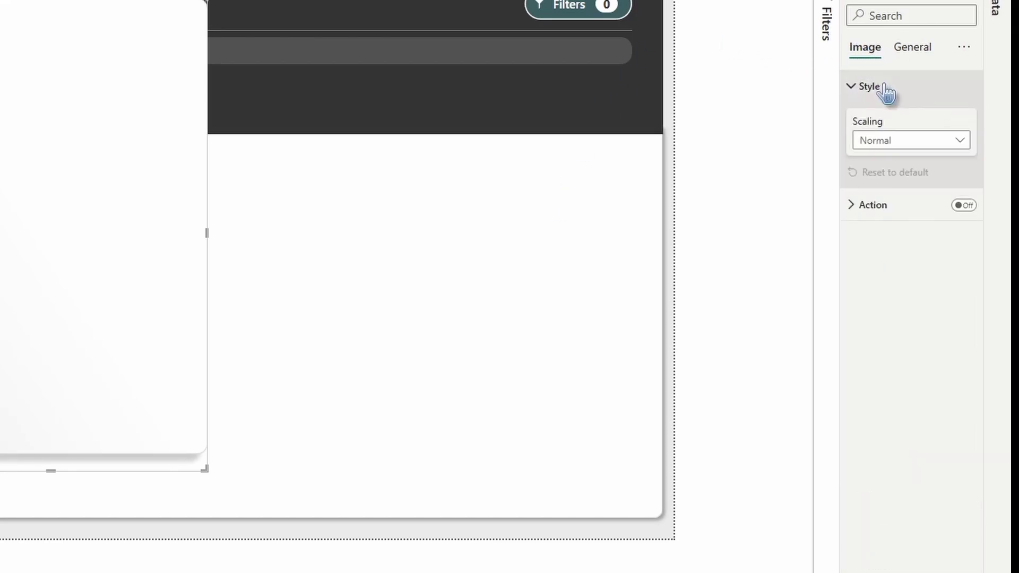
click(900, 141)
click(886, 180)
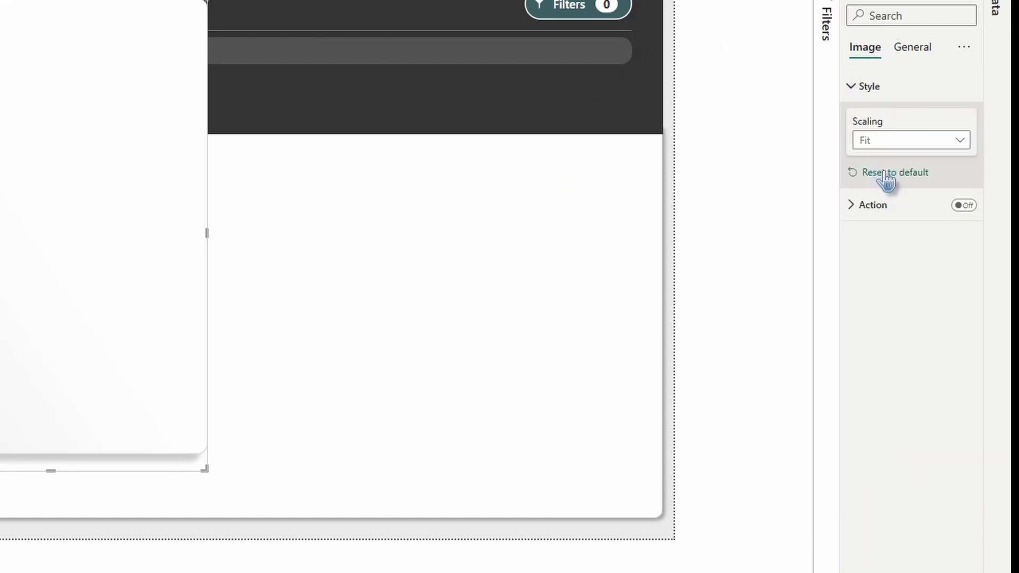
Move the pane image under Filters and right-align it with the top bar
drag(177, 91, 62, 147)
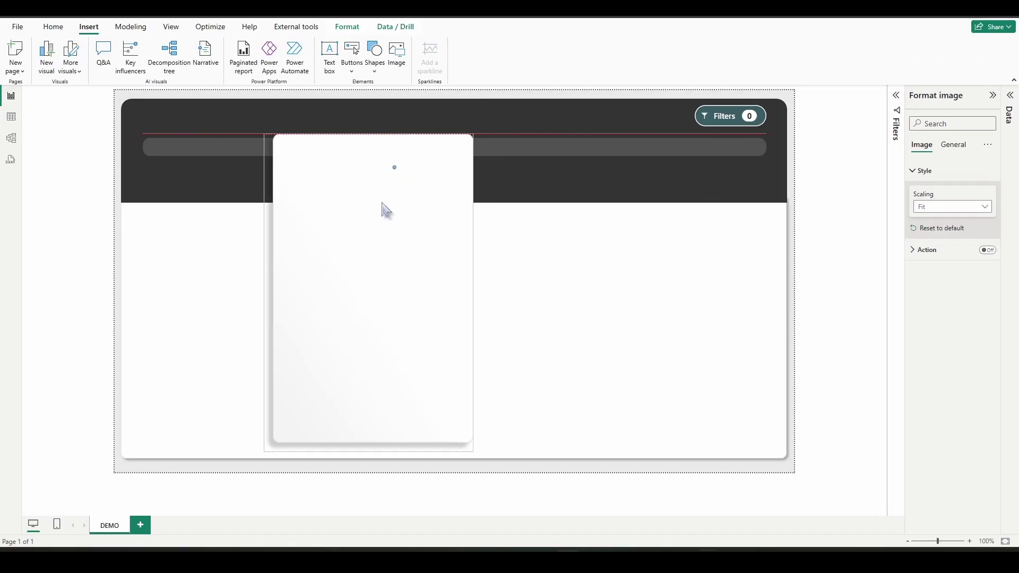
drag(386, 210, 657, 207)
ctrl+click(616, 133)
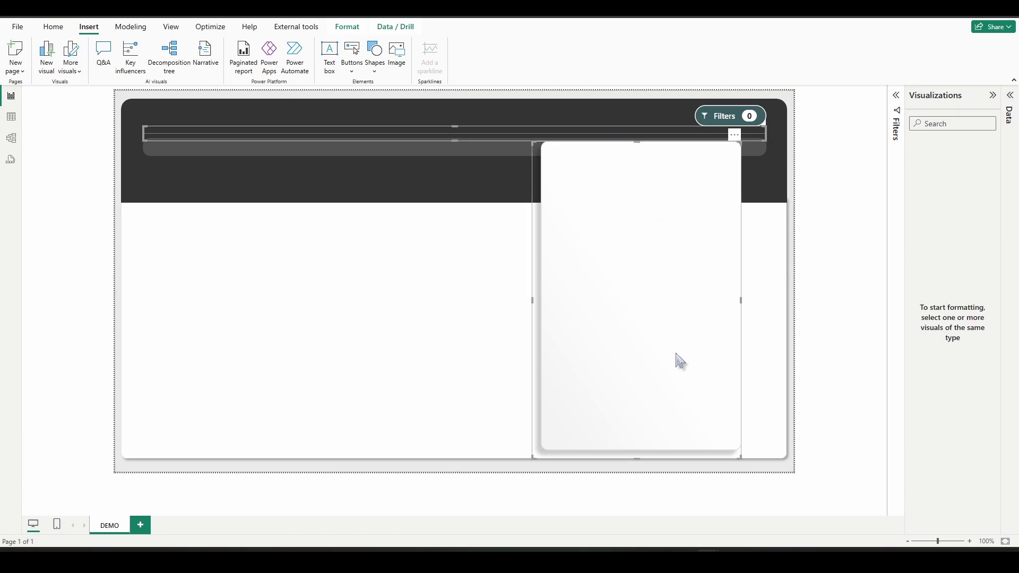
click(348, 27)
click(231, 56)
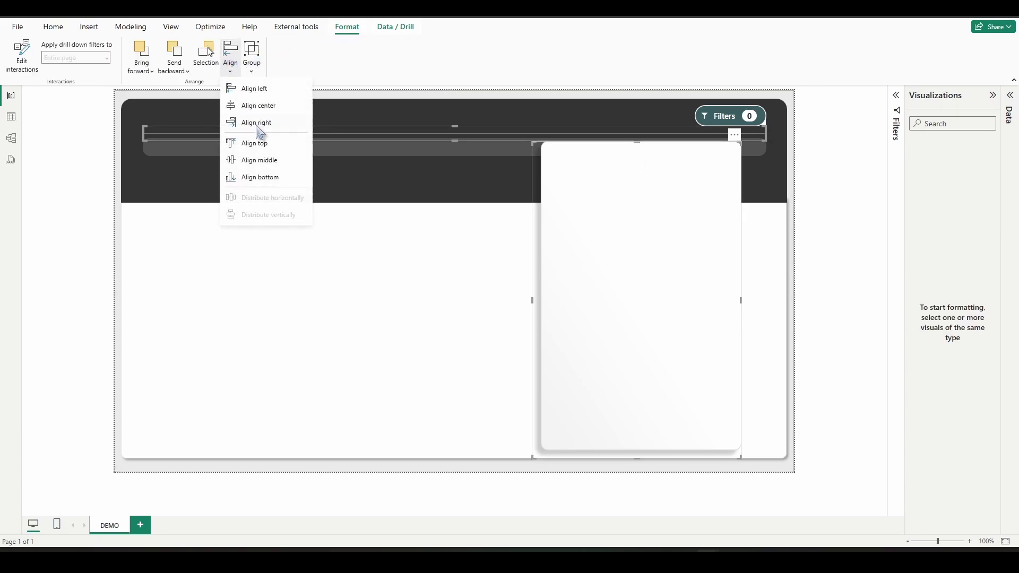
click(259, 126)
click(740, 496)
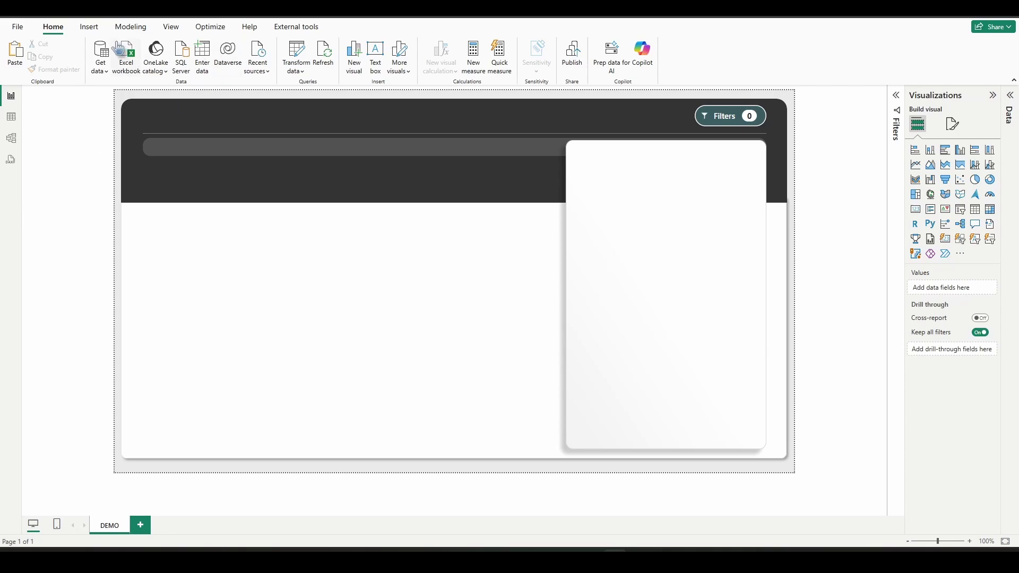
Insert a rounded rectangle shape with 4% rounded corners
click(89, 26)
click(378, 75)
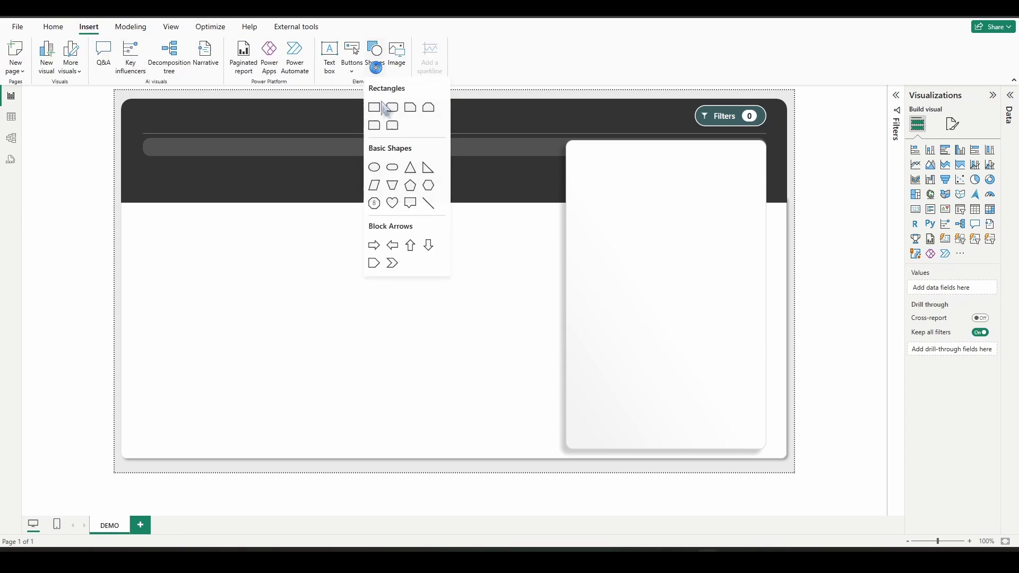
click(393, 105)
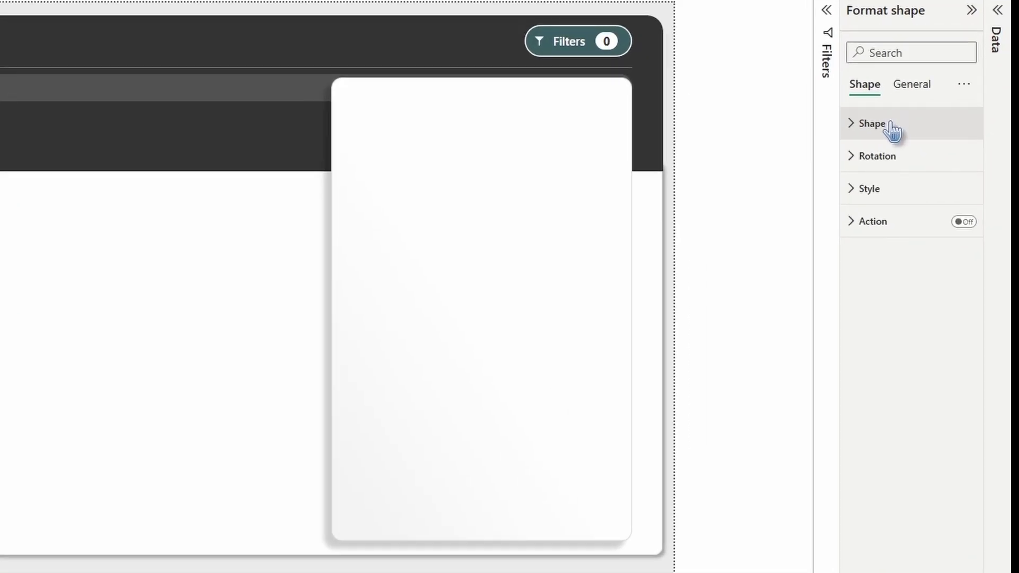
click(941, 172)
click(863, 229)
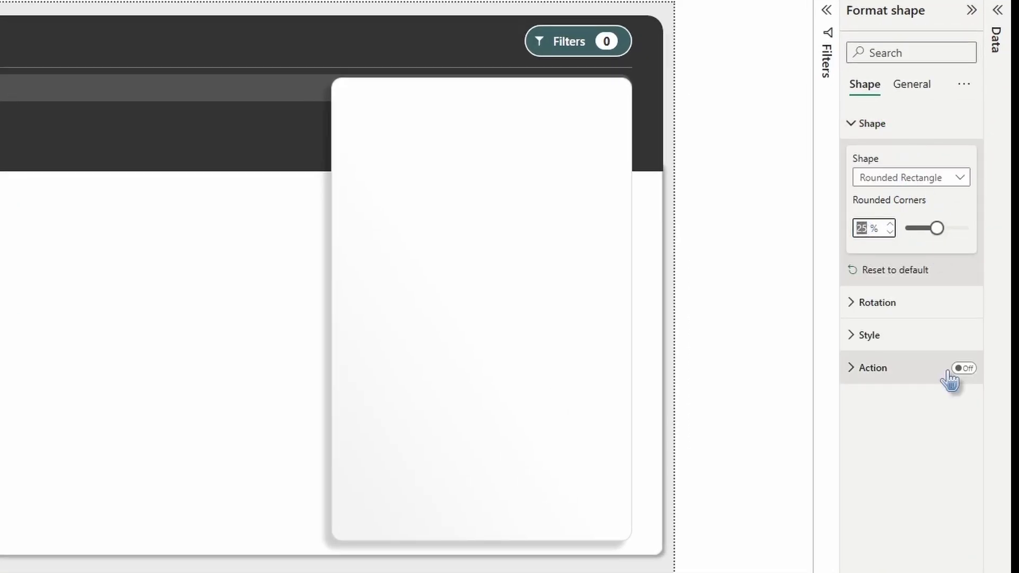
text(4)
Give the shape a white fill and a light grey 0.5 px border
click(869, 335)
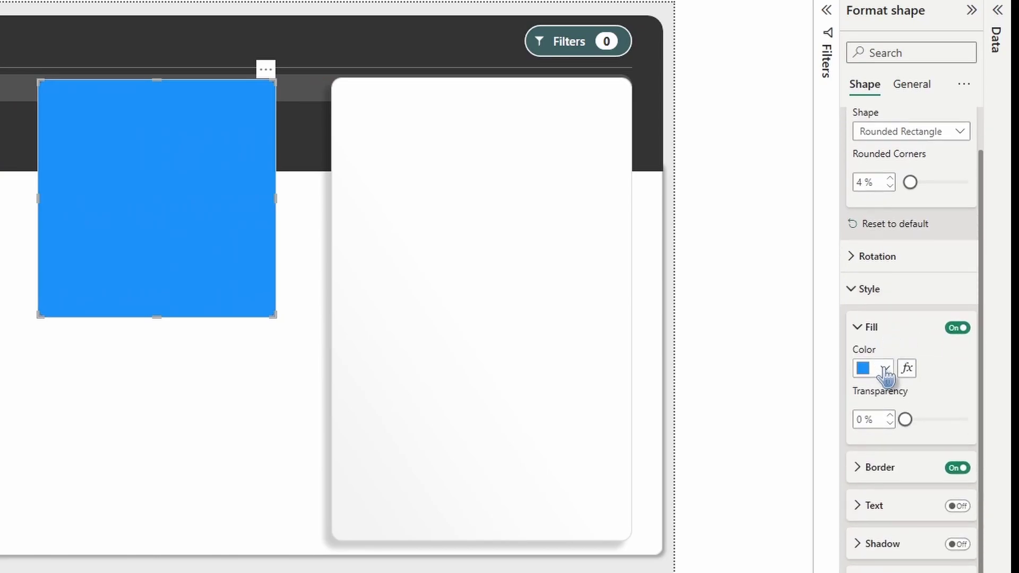
click(881, 369)
click(772, 423)
click(892, 467)
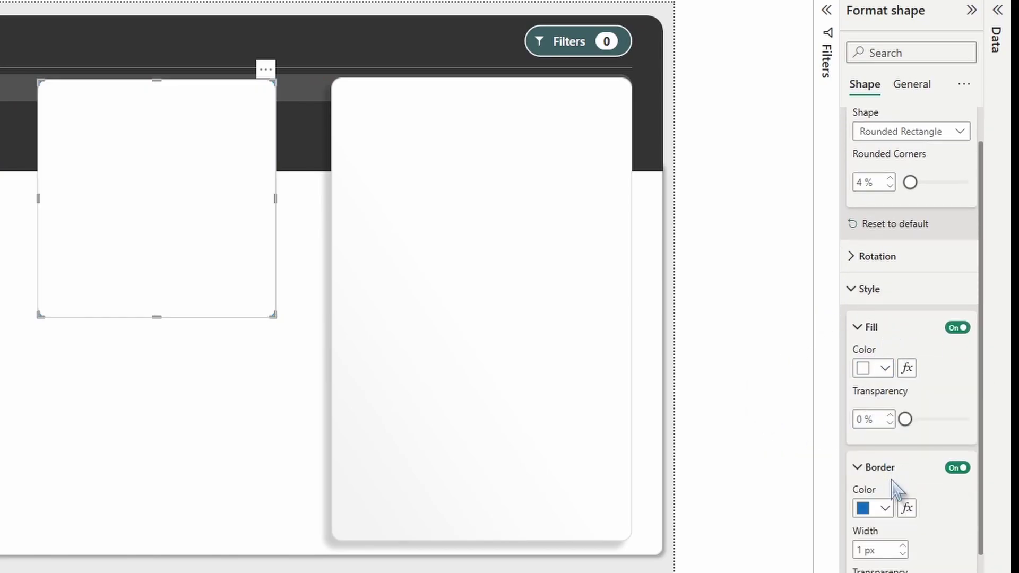
click(876, 507)
click(774, 180)
double_click(860, 433)
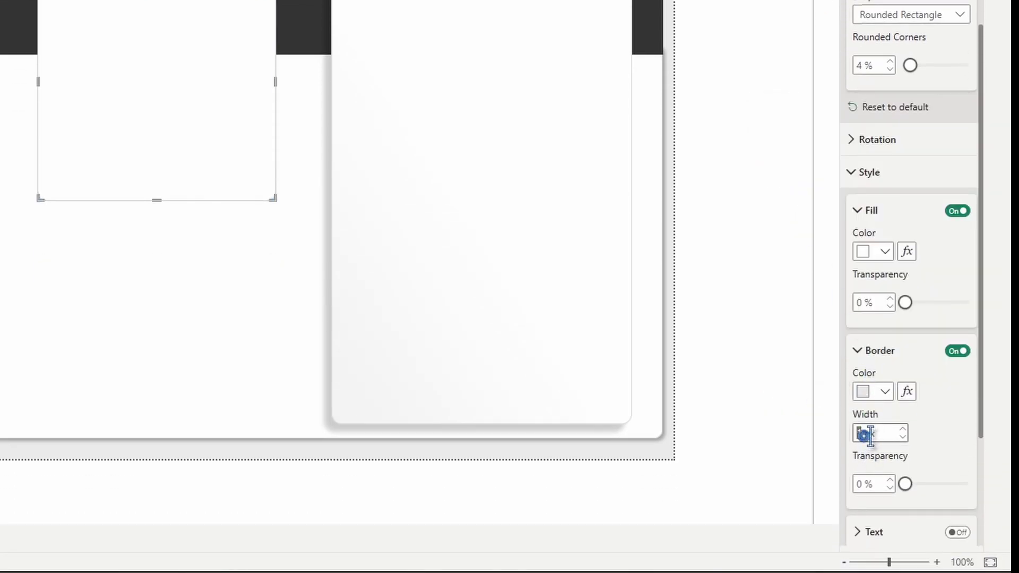
text(0.5)
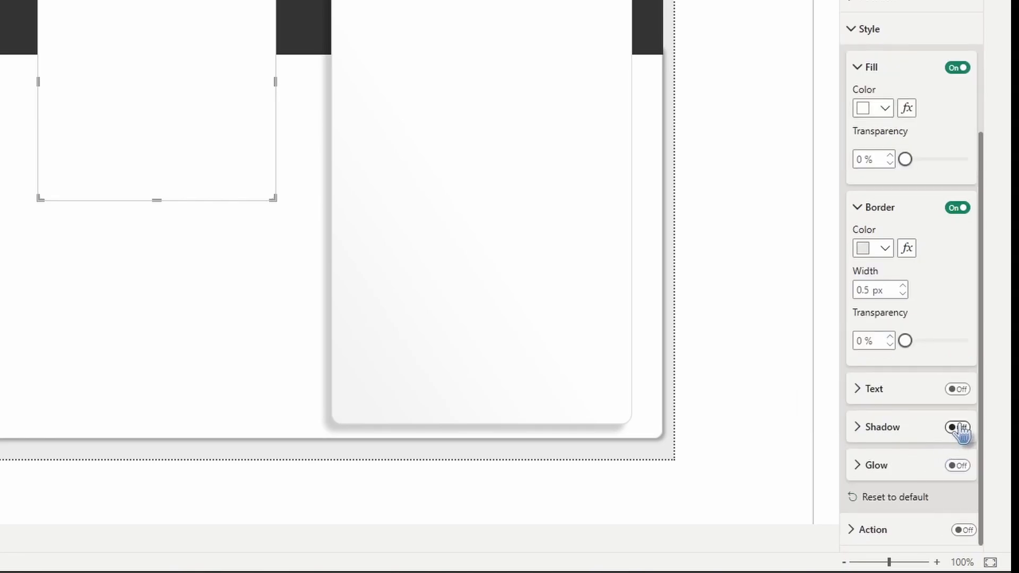
Turn on the shape's shadow and set its blur to 70 px
click(961, 429)
click(887, 429)
scroll(894, 437, down, 3)
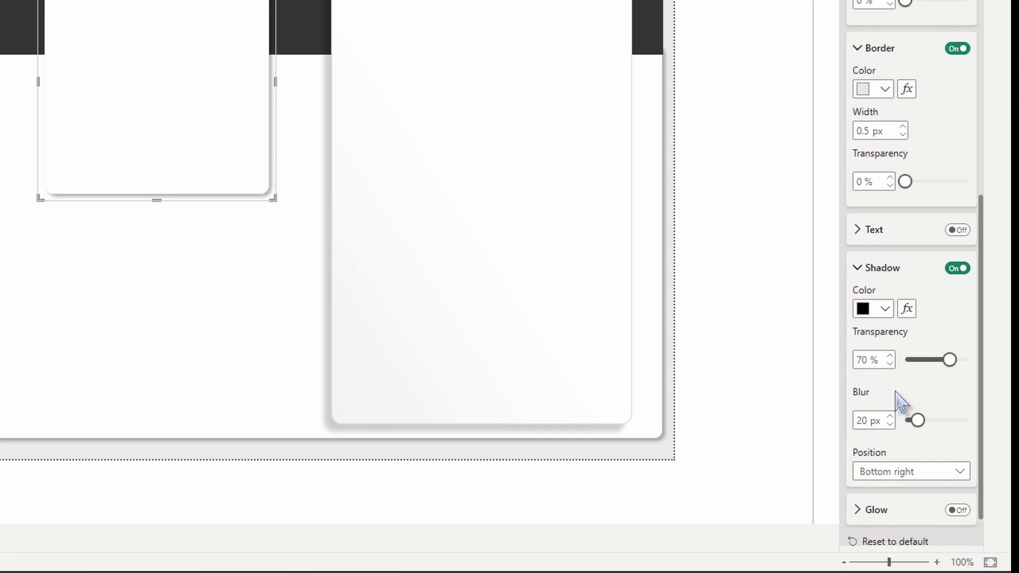
click(876, 421)
text(70)
click(962, 470)
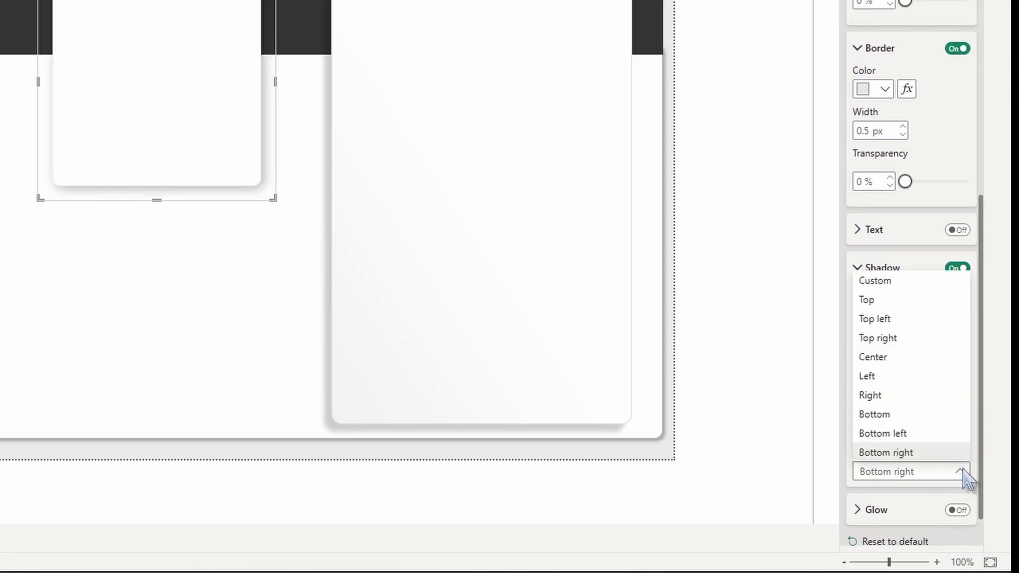
Cast the rectangle's shadow to the bottom left and stretch the card over the pane
click(883, 433)
drag(239, 106, 460, 93)
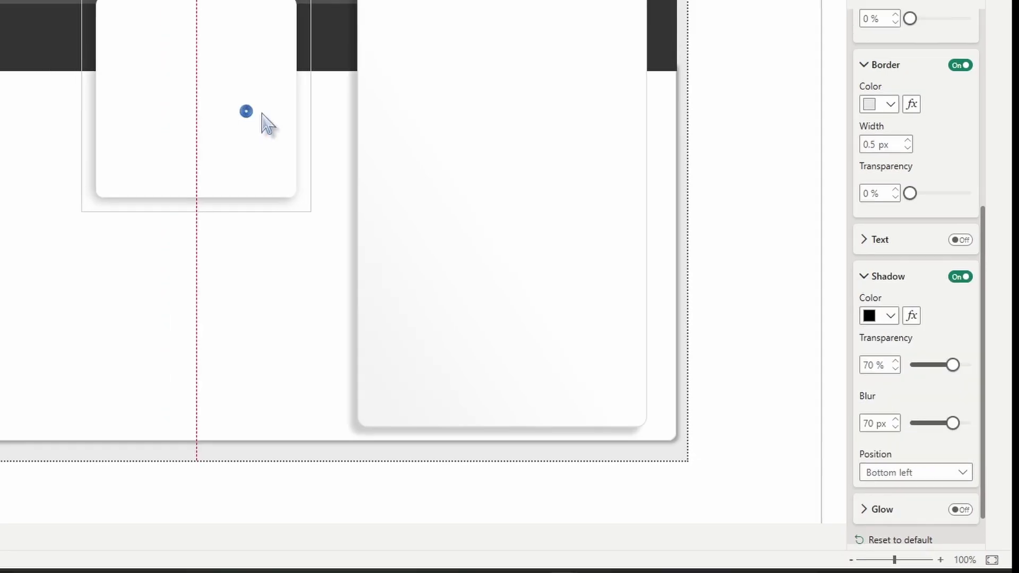
mouse_move(651, 228)
mouse_down()
mouse_move(676, 227)
mouse_move(668, 222)
mouse_up()
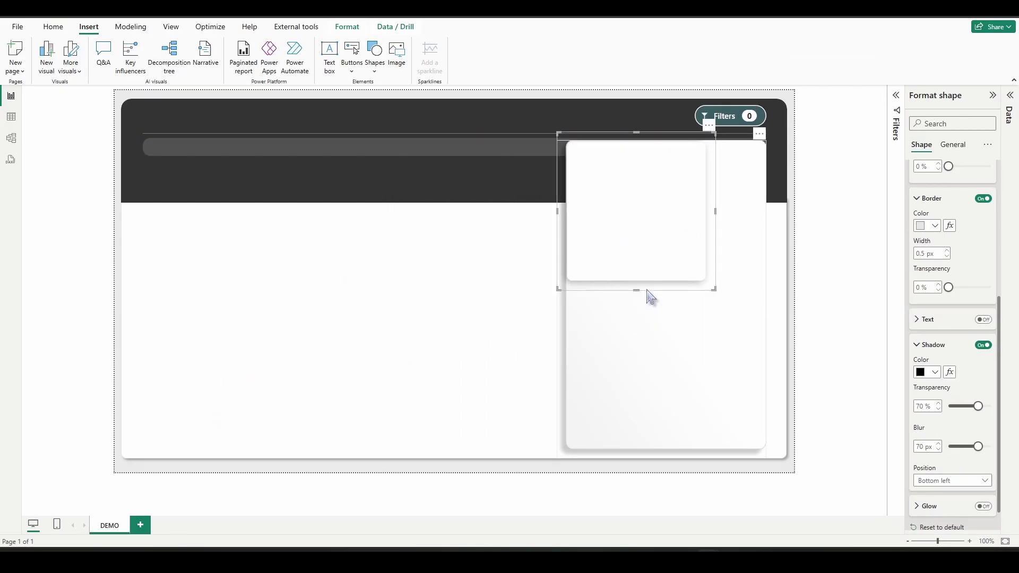
drag(638, 290, 638, 457)
drag(716, 294, 778, 299)
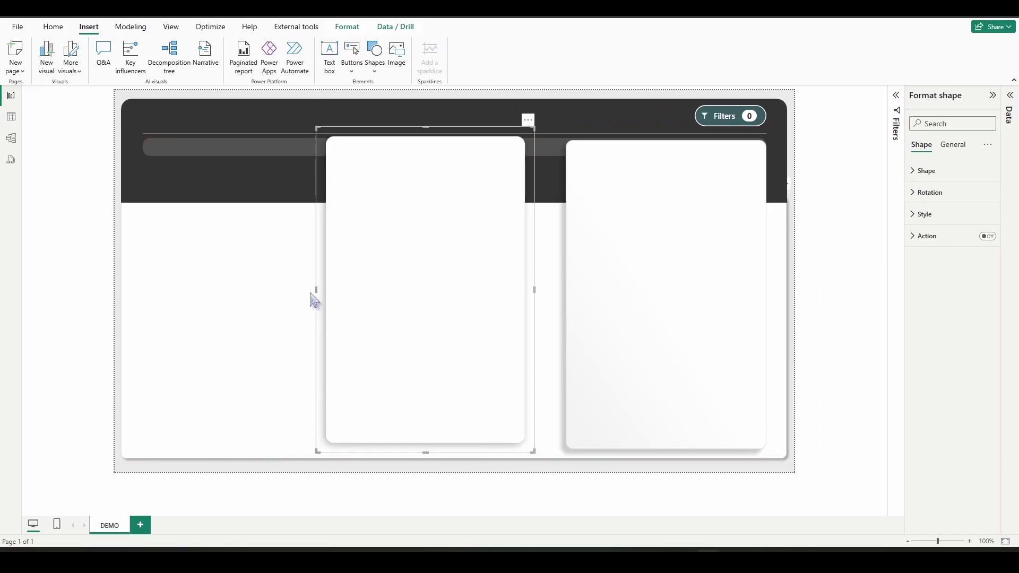
Reposition and resize the rectangle into a large card left of the image pane
drag(316, 290, 188, 301)
drag(364, 137, 372, 276)
key(ctrl+z)
drag(390, 386, 384, 423)
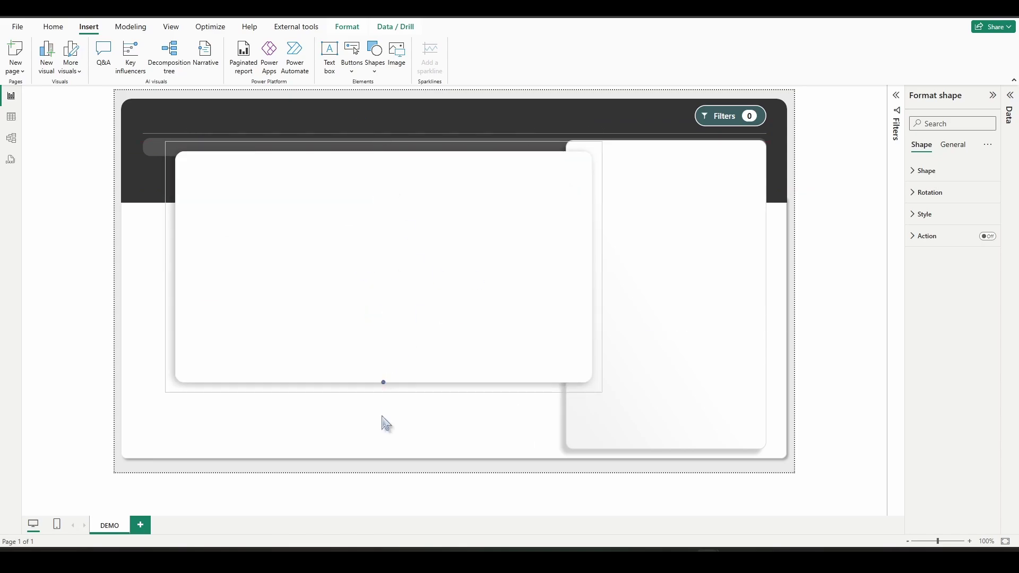
drag(430, 351, 406, 355)
drag(574, 307, 468, 287)
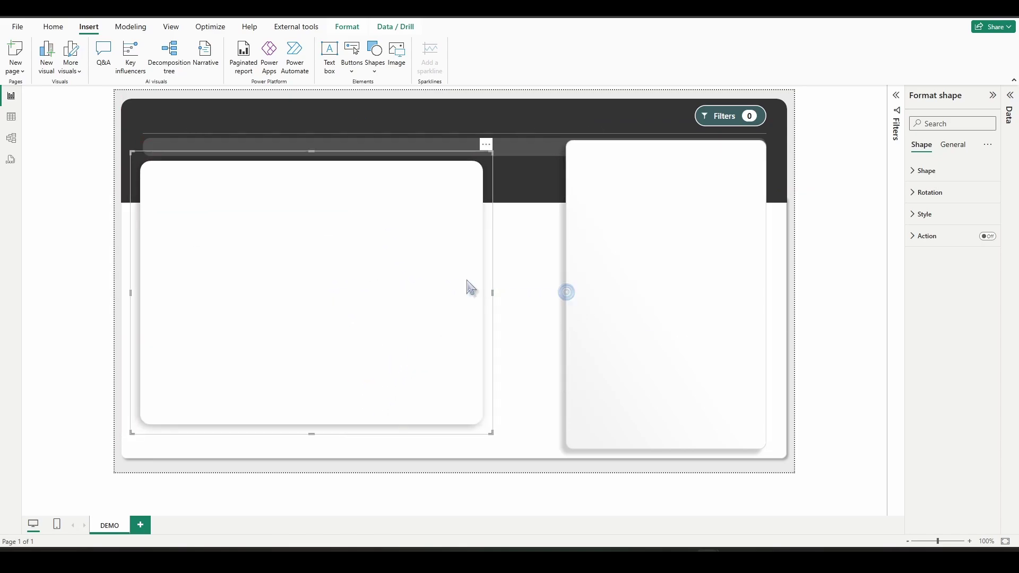
drag(312, 228, 343, 223)
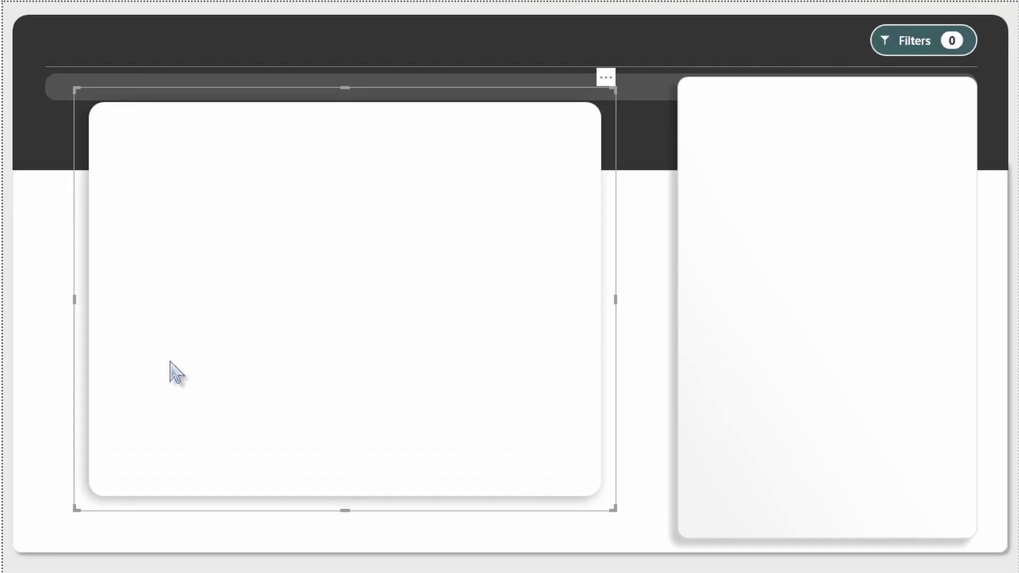
click(187, 353)
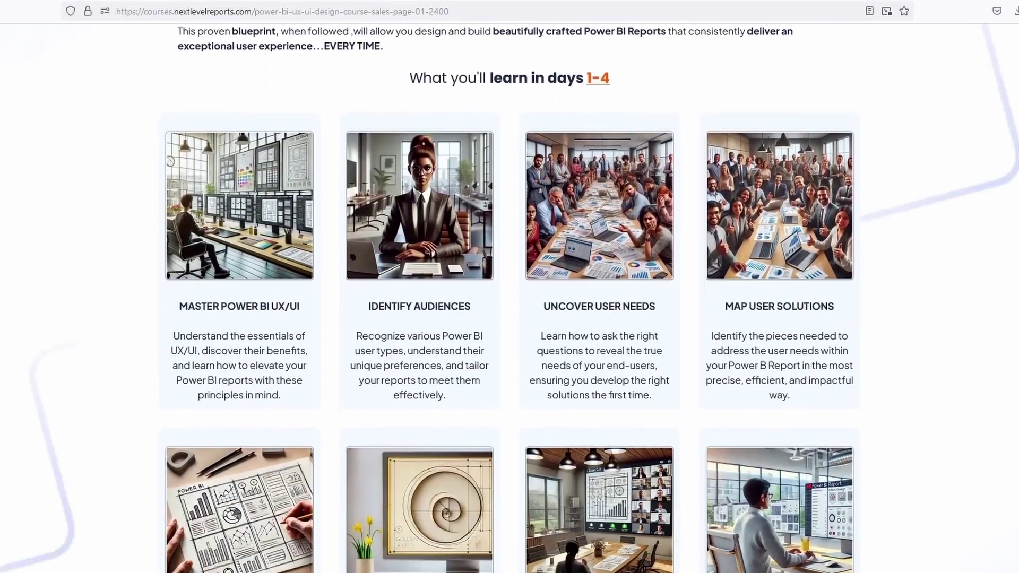
Scroll the course sales page down to the Days 13–14 'Phase 3 – Your Turn' section
scroll(509, 297, down, 15)
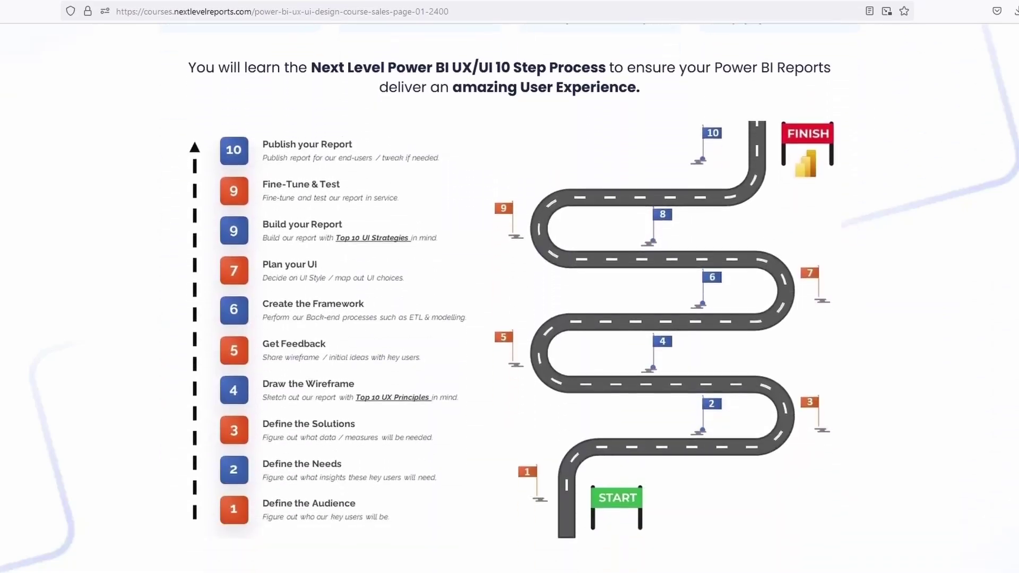
scroll(509, 298, down, 15)
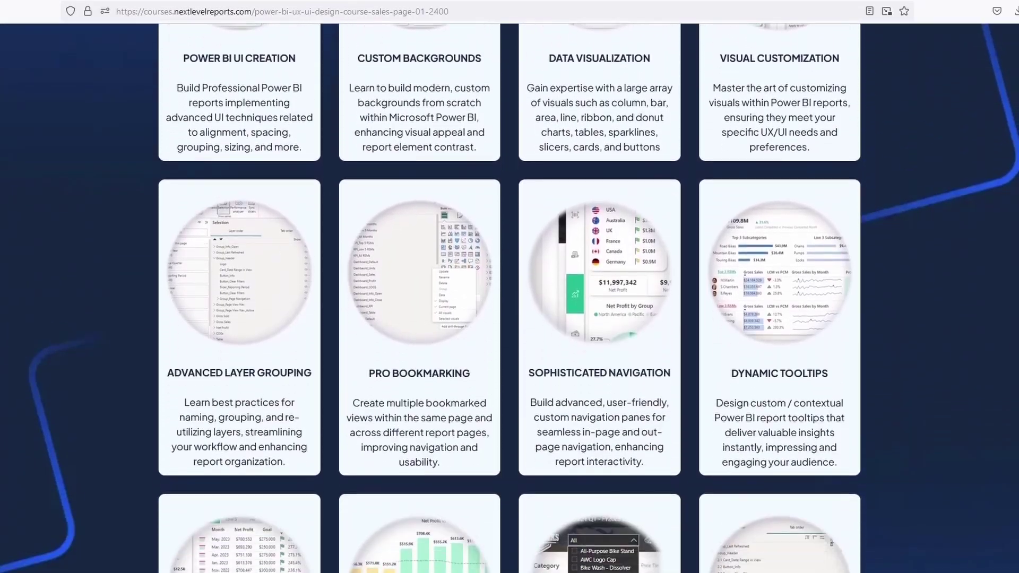
scroll(510, 297, down, 15)
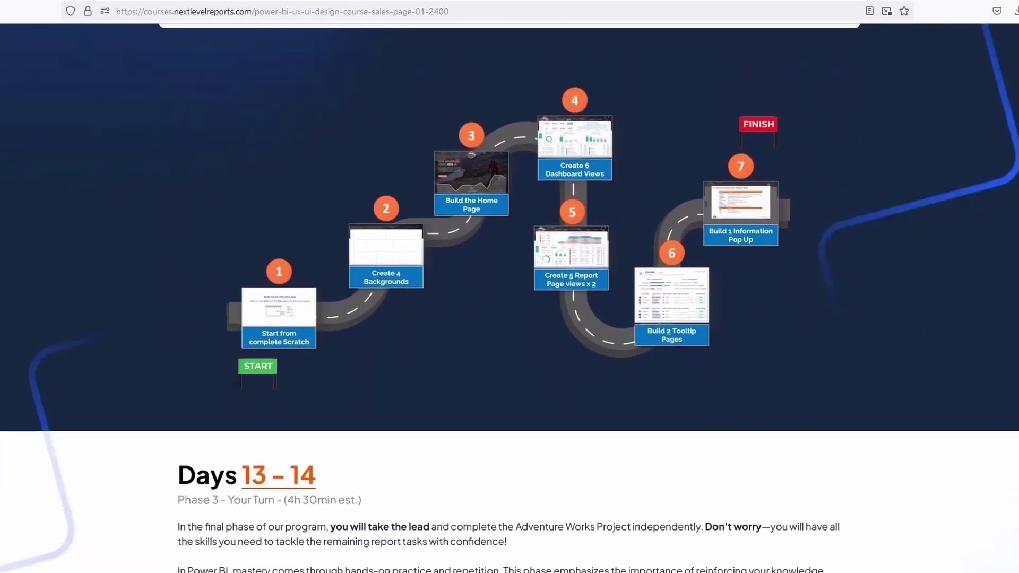
scroll(509, 297, down, 15)
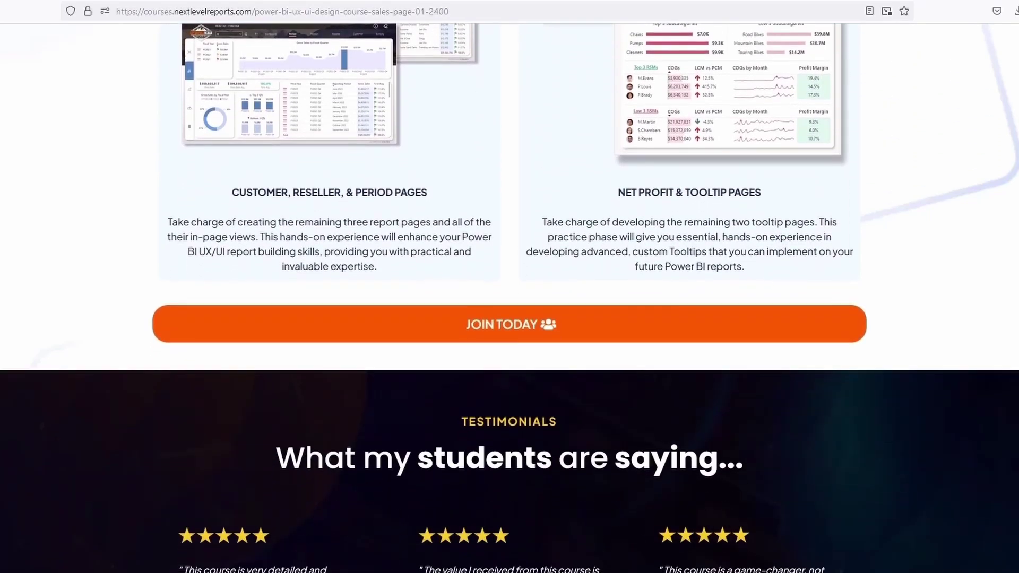